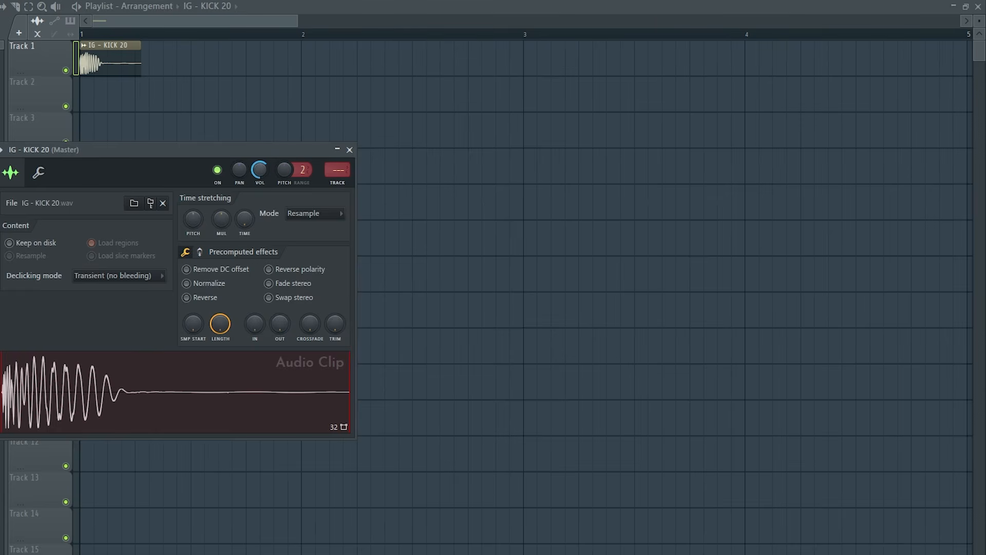
# Close the kick sample's settings and repeat the kick on every beat of Track 1 through bar 4
pyautogui.click(350, 149)
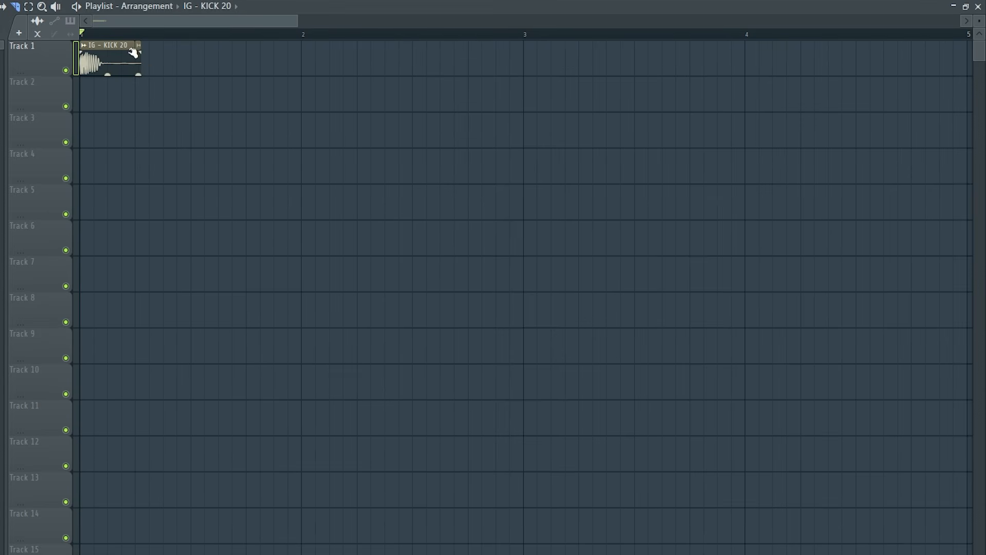
pyautogui.hotkey('ctrl', 'b')
pyautogui.hotkey('ctrl', 'b')
pyautogui.hotkey('ctrl', 'b')
pyautogui.hotkey('ctrl', 'b')
pyautogui.hotkey('ctrl', 'b')
pyautogui.hotkey('ctrl', 'b')
pyautogui.hotkey('ctrl', 'b')
pyautogui.hotkey('ctrl', 'b')
pyautogui.hotkey('ctrl', 'b')
pyautogui.hotkey('ctrl', 'b')
pyautogui.hotkey('ctrl', 'b')
pyautogui.hotkey('ctrl', 'b')
pyautogui.hotkey('ctrl', 'b')
pyautogui.hotkey('ctrl', 'b')
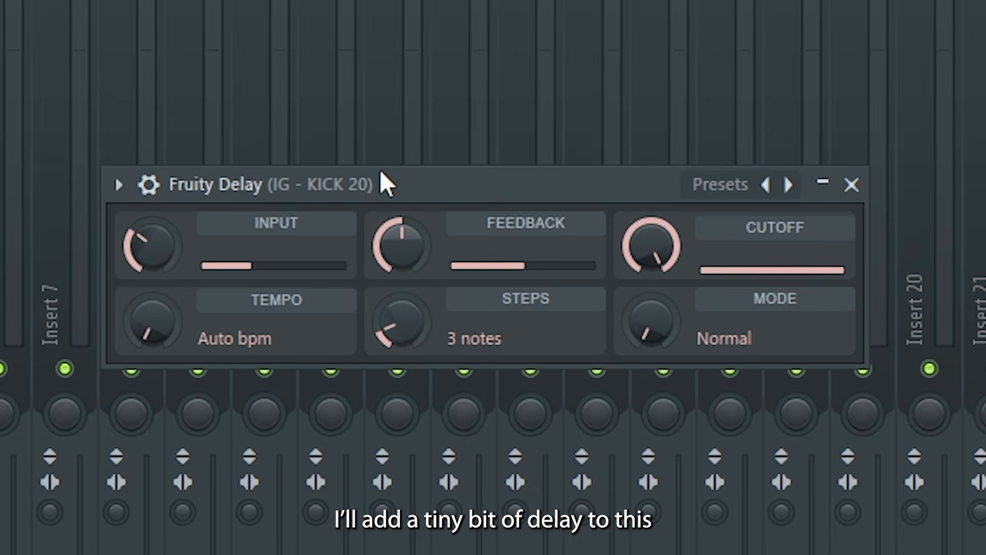
# Set the kick delay's feedback to minimum, reduce its input, and lower the kick EQ's band 7 to cut the highs
pyautogui.moveTo(414, 249); pyautogui.dragTo(414, 308)
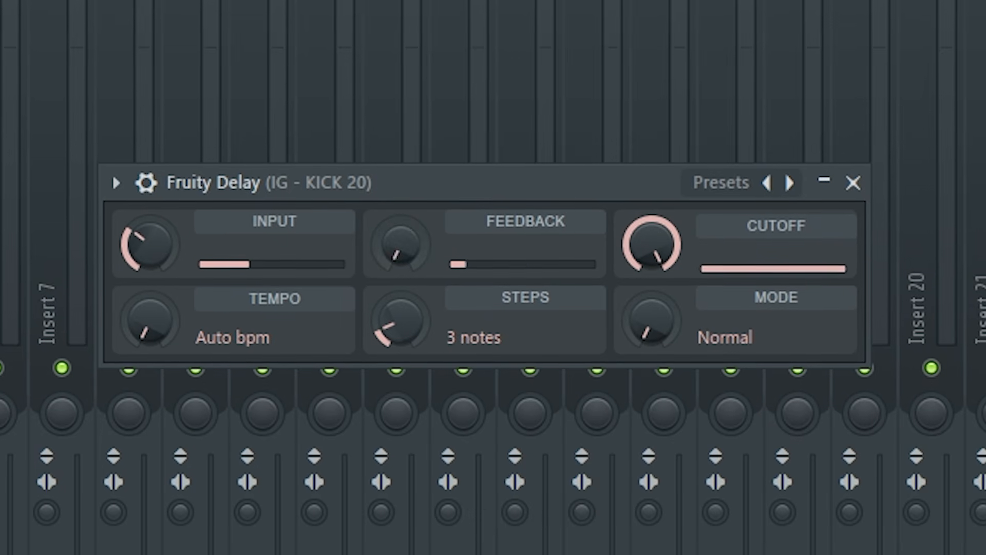
pyautogui.moveTo(146, 239); pyautogui.dragTo(146, 308)
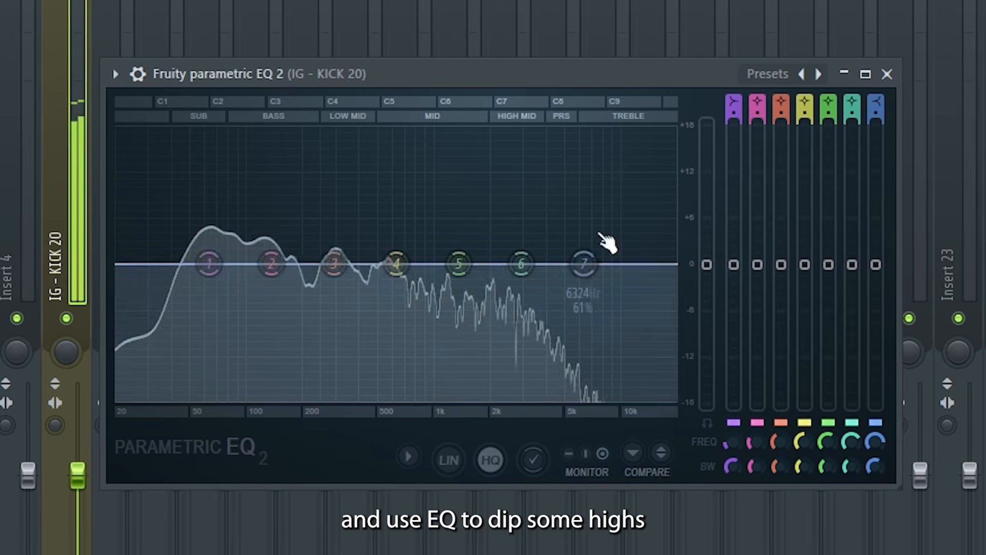
pyautogui.moveTo(583, 264); pyautogui.dragTo(521, 398)
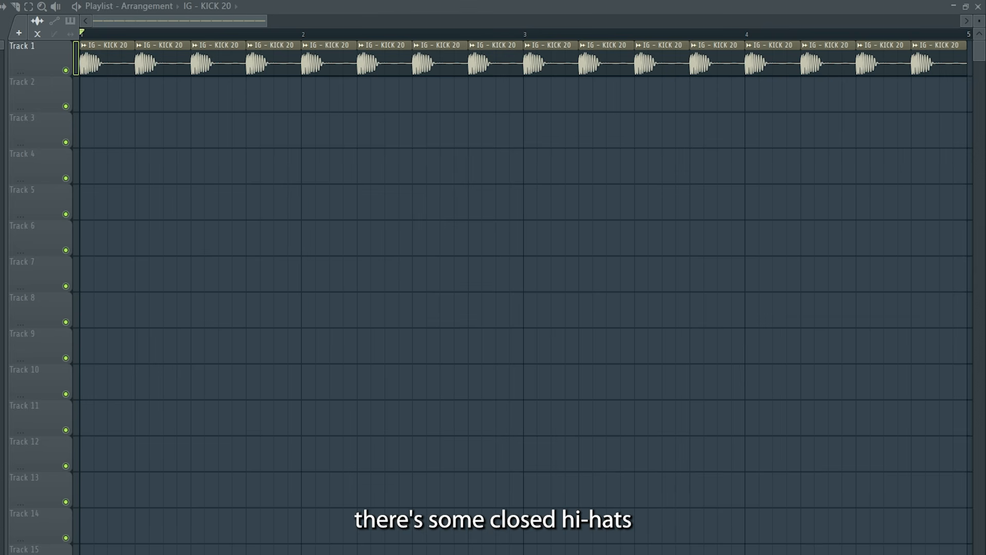
# Place IG - CLOSED HI-HAT 13 at the start of Track 2 and lower its volume while auditioning it with the kick
pyautogui.moveTo(2, 186); pyautogui.dragTo(89, 105)
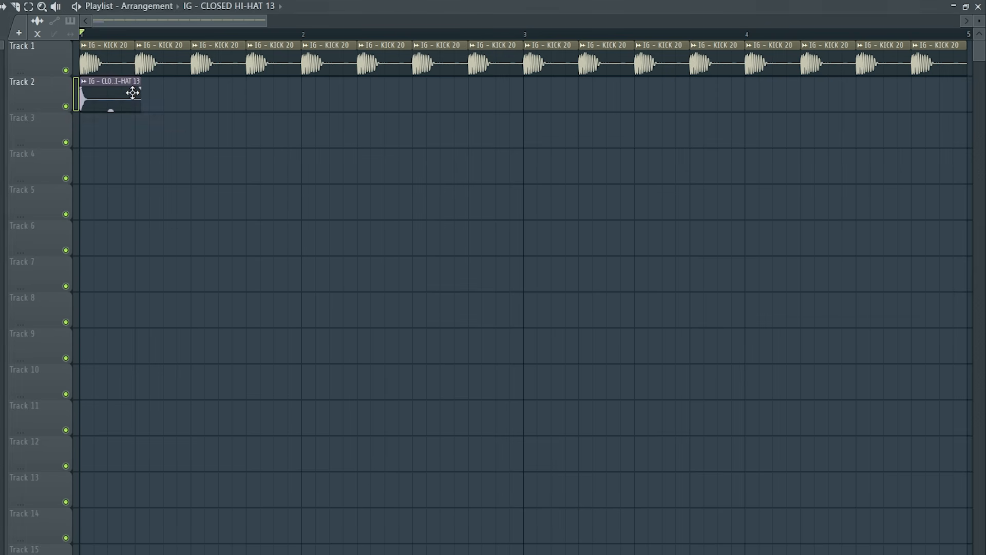
pyautogui.doubleClick(133, 93)
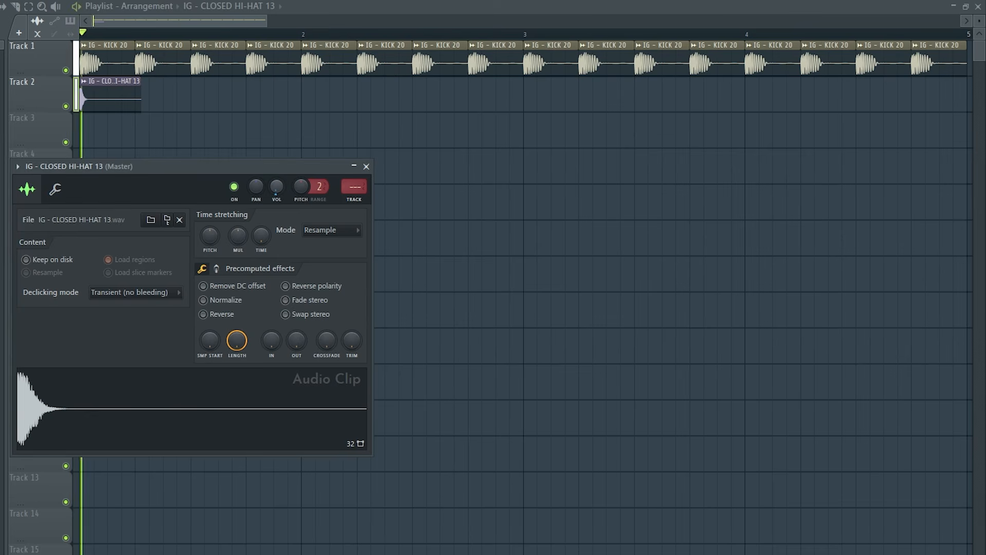
pyautogui.press('space')
pyautogui.press('space')
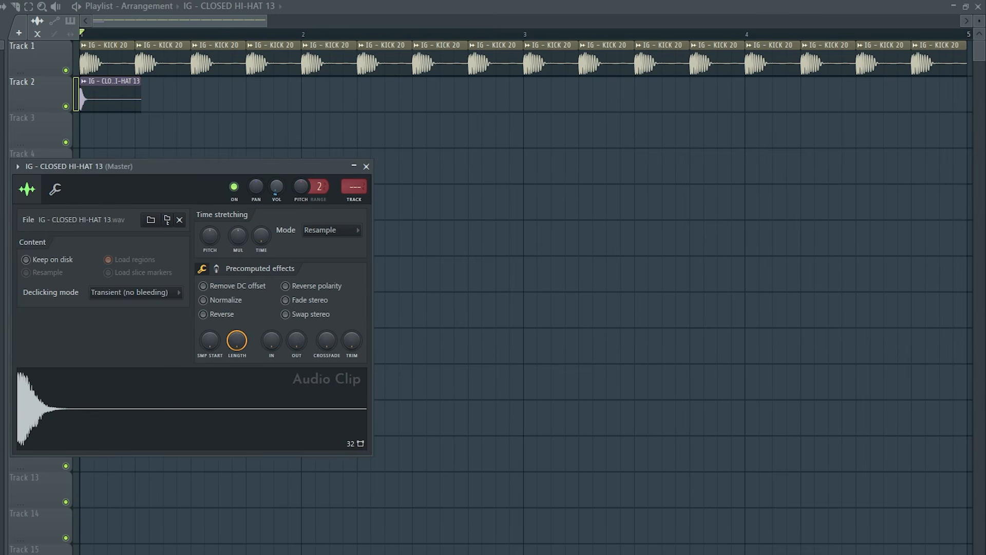
pyautogui.press('space')
pyautogui.click(366, 167)
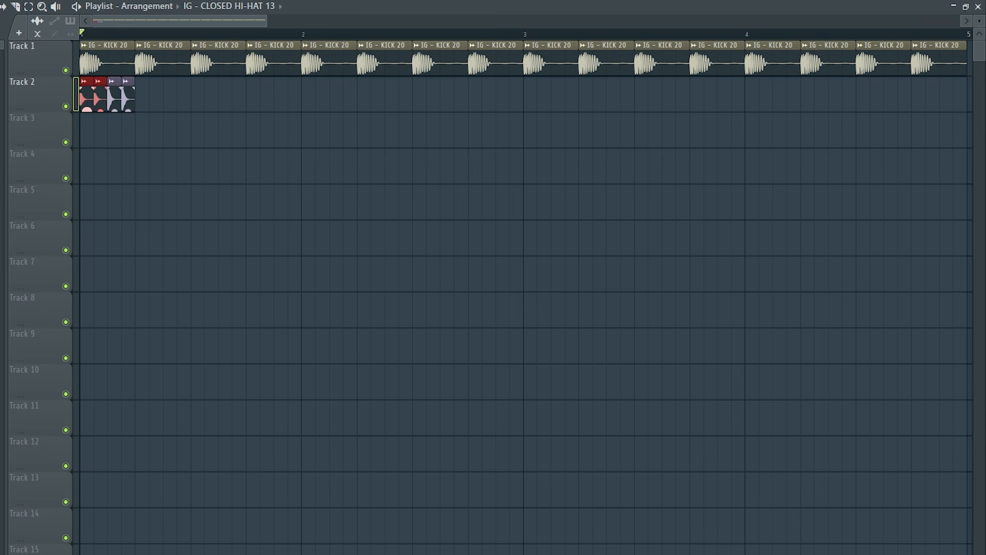
# Play back the four-hit closed hi-hat pattern on Track 2 and repeat it on every beat through bar 4
pyautogui.press('space')
pyautogui.press('space')
pyautogui.press('space')
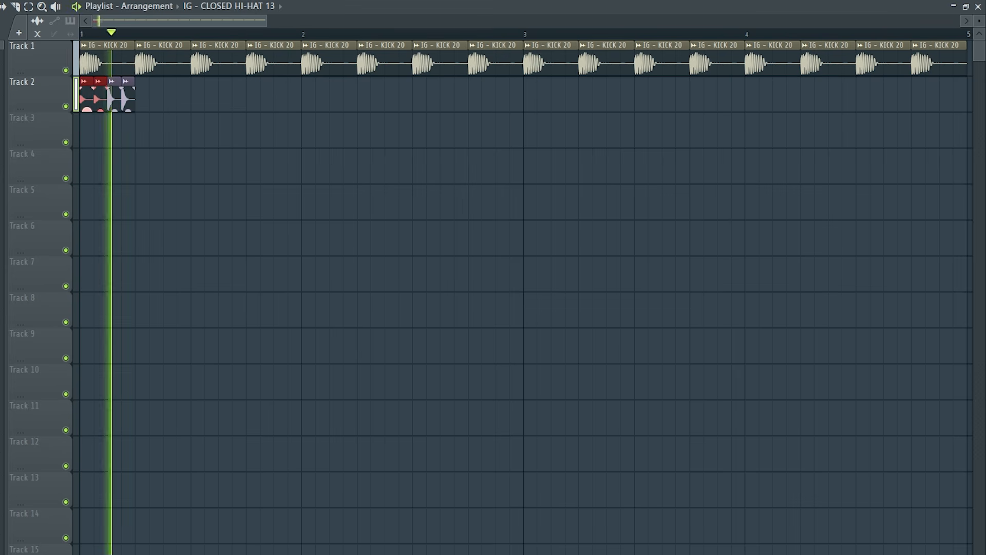
pyautogui.press('space')
pyautogui.press('space')
pyautogui.press('space')
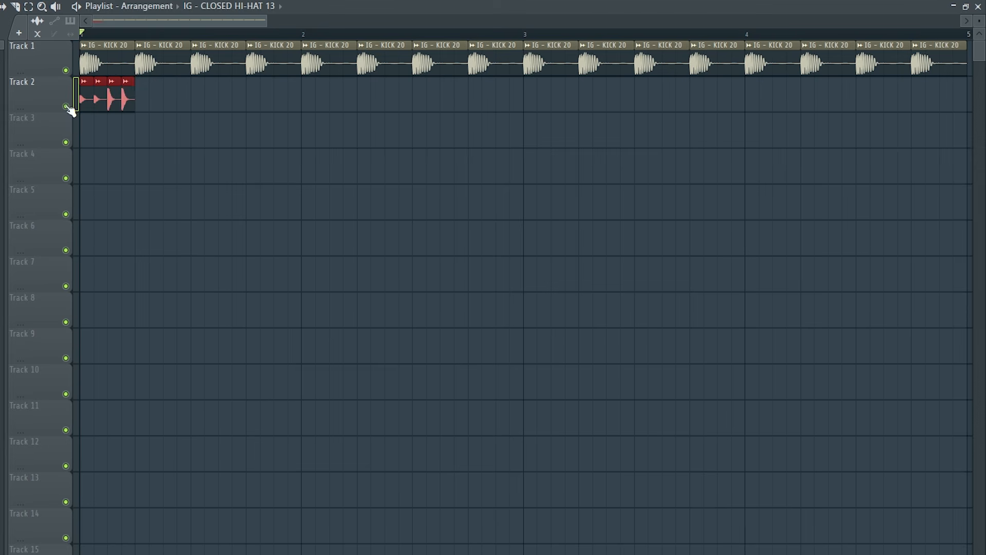
pyautogui.hotkey('ctrl', 'b')
pyautogui.hotkey('ctrl', 'b')
pyautogui.hotkey('ctrl', 'b')
pyautogui.hotkey('ctrl', 'b')
pyautogui.hotkey('ctrl', 'b')
pyautogui.hotkey('ctrl', 'b')
pyautogui.hotkey('ctrl', 'b')
pyautogui.hotkey('ctrl', 'b')
pyautogui.hotkey('ctrl', 'b')
pyautogui.hotkey('ctrl', 'b')
pyautogui.hotkey('ctrl', 'b')
pyautogui.hotkey('ctrl', 'b')
pyautogui.hotkey('ctrl', 'b')
pyautogui.hotkey('ctrl', 'b')
pyautogui.hotkey('ctrl', 'b')
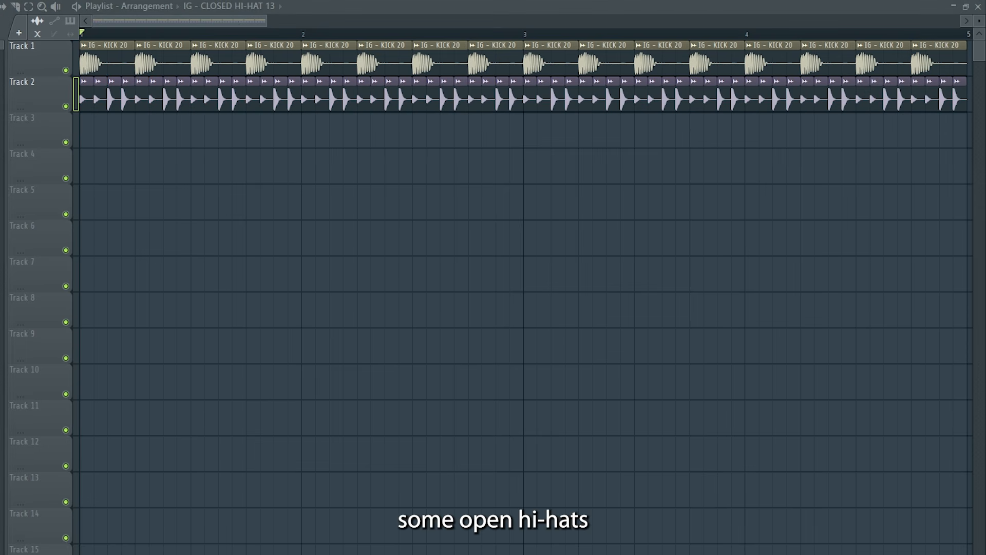
# Place IG - OPEN HI-HAT 16 on the first offbeat of Track 3 and lower its volume while auditioning it
pyautogui.moveTo(90, 150); pyautogui.dragTo(118, 131)
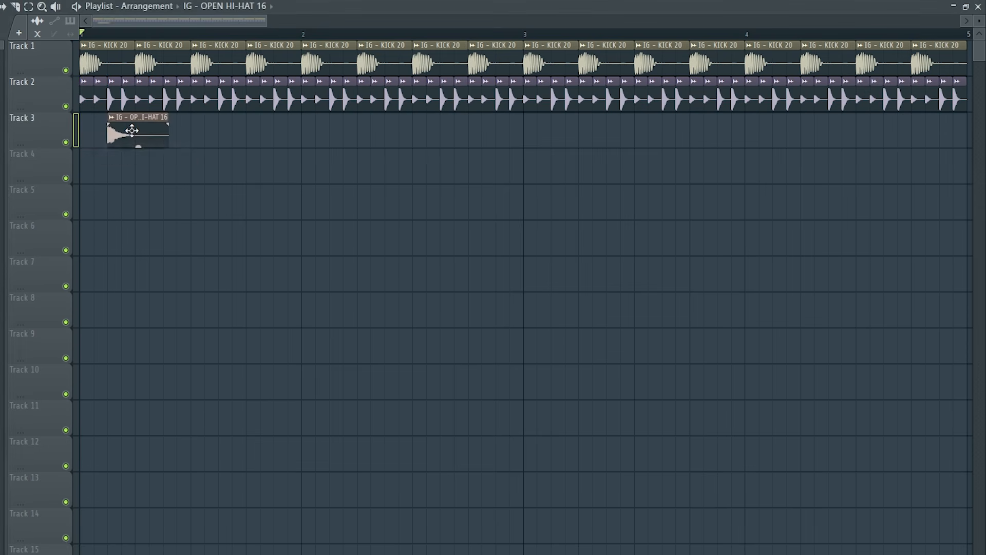
pyautogui.moveTo(292, 203); pyautogui.dragTo(293, 212)
pyautogui.press('space')
pyautogui.press('space')
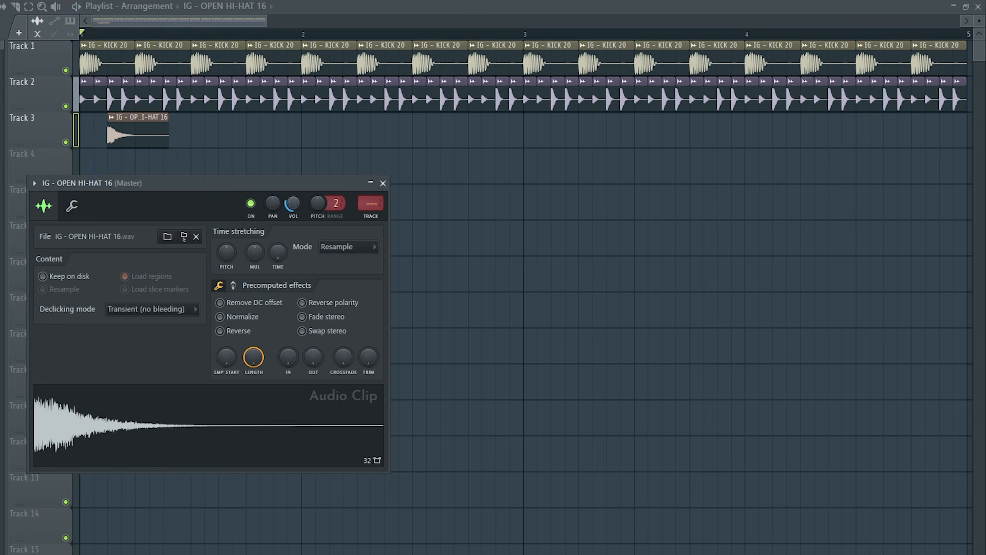
pyautogui.press('space')
pyautogui.press('space')
pyautogui.click(383, 183)
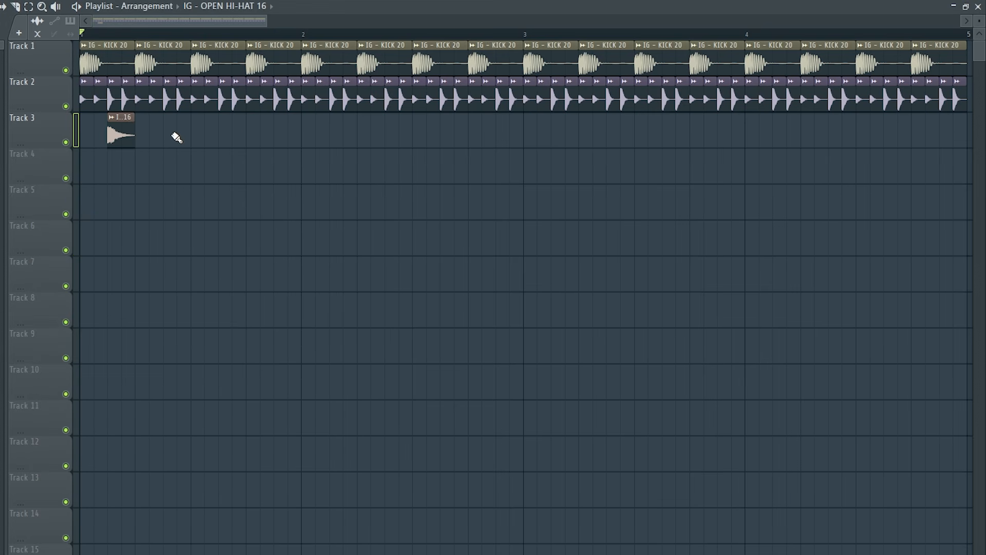
# Add open hi-hats on the remaining offbeats of bar 1 on Track 3 and repeat that bar through bar 4
pyautogui.click(226, 137)
pyautogui.click(288, 139)
pyautogui.moveTo(280, 34); pyautogui.dragTo(103, 34)
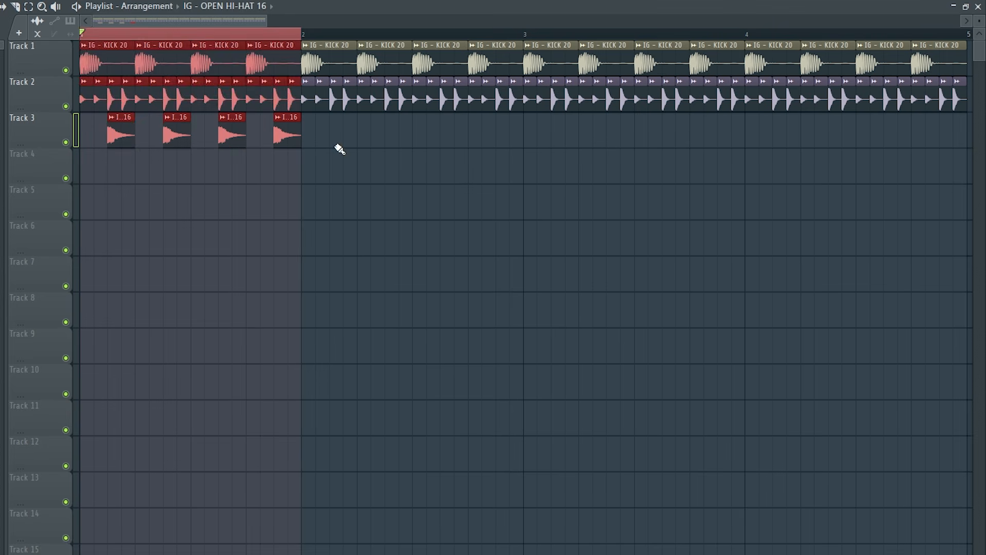
pyautogui.moveTo(379, 177); pyautogui.dragTo(124, 137)
pyautogui.hotkey('ctrl', 'b')
pyautogui.hotkey('ctrl', 'b')
pyautogui.hotkey('ctrl', 'b')
pyautogui.keyDown('ctrl'); pyautogui.click(745, 33); pyautogui.keyUp('ctrl')
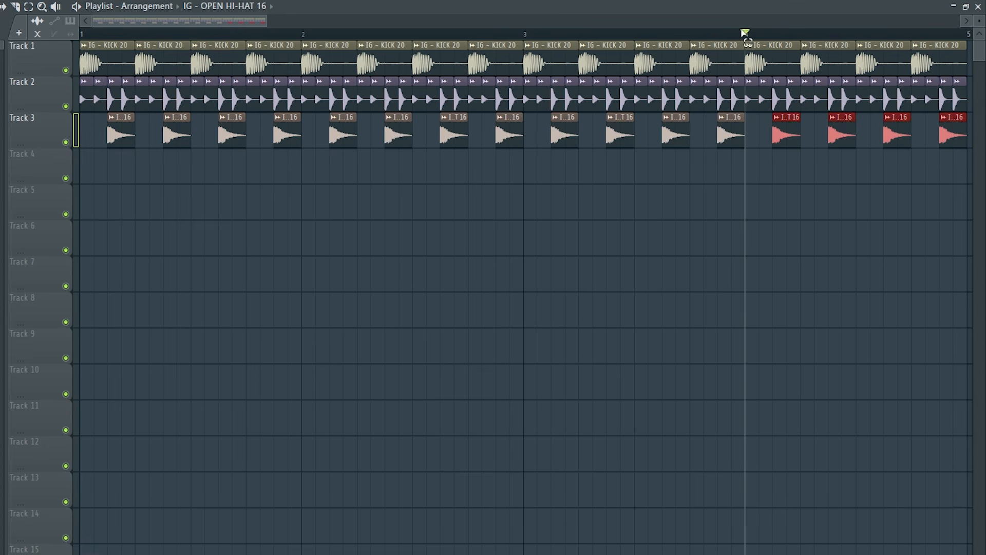
pyautogui.click(128, 34)
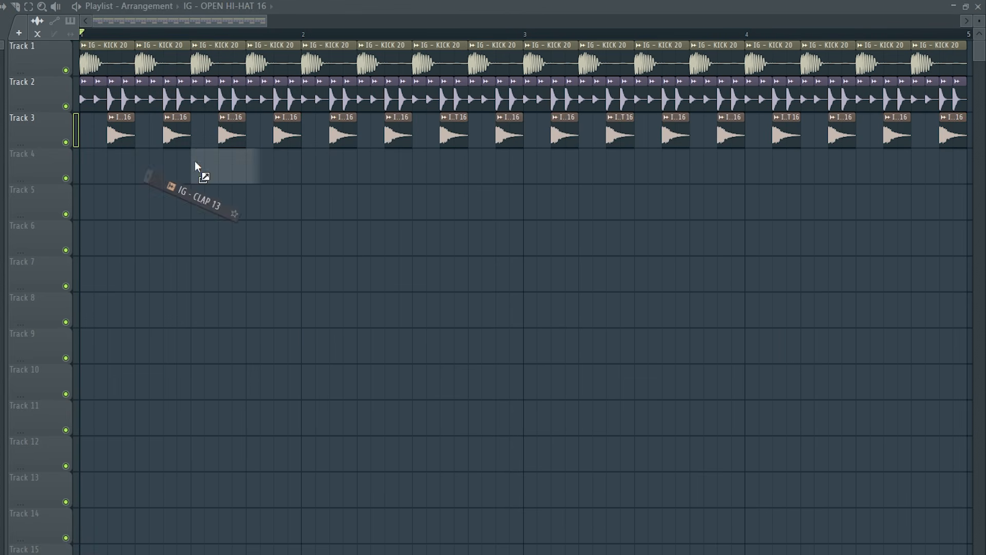
# Place IG - CLAP 13 on beat 2 of bar 1 on Track 4 and lower its volume while auditioning it
pyautogui.moveTo(195, 161); pyautogui.dragTo(134, 177)
pyautogui.doubleClick(165, 169)
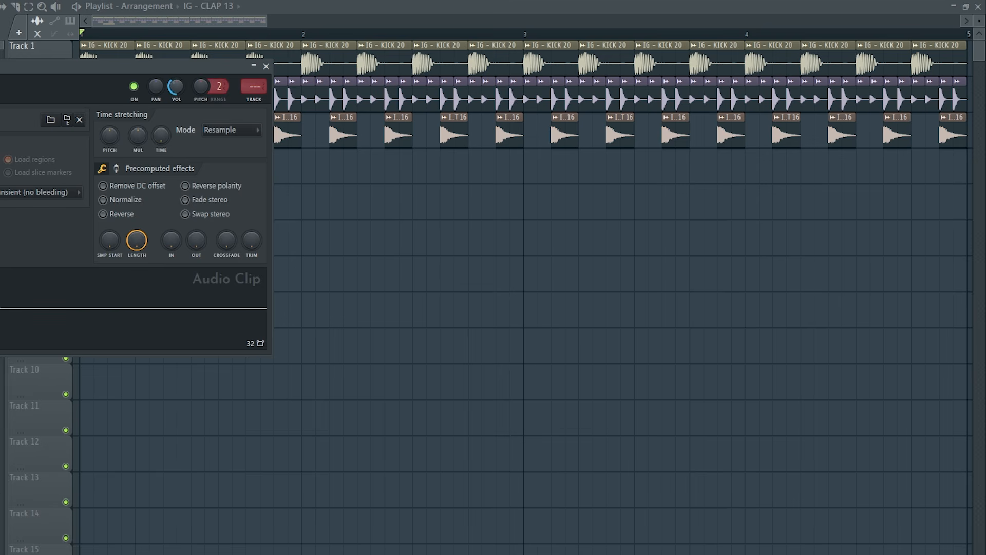
pyautogui.moveTo(174, 75); pyautogui.dragTo(496, 218)
pyautogui.press('space')
pyautogui.press('space')
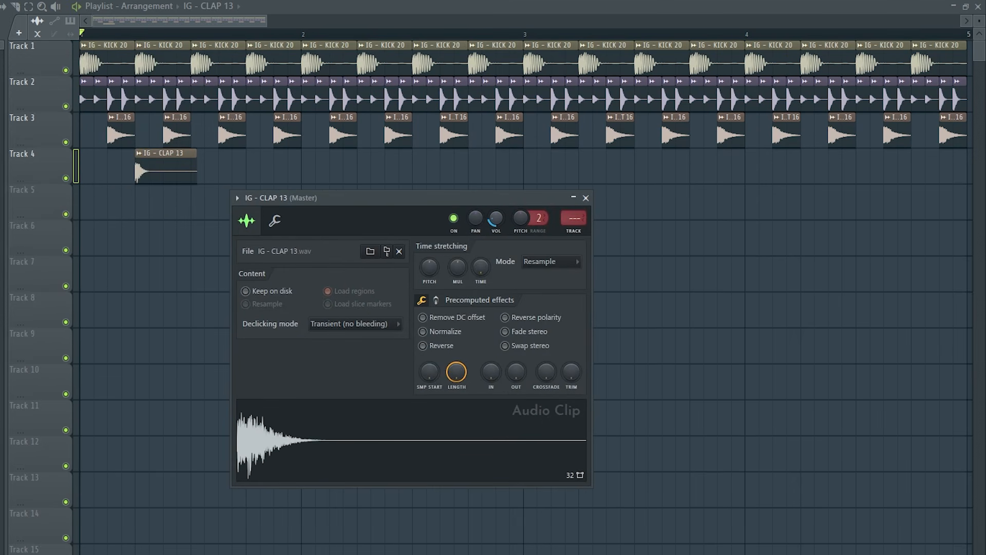
pyautogui.press('space')
pyautogui.press('space')
pyautogui.click(586, 198)
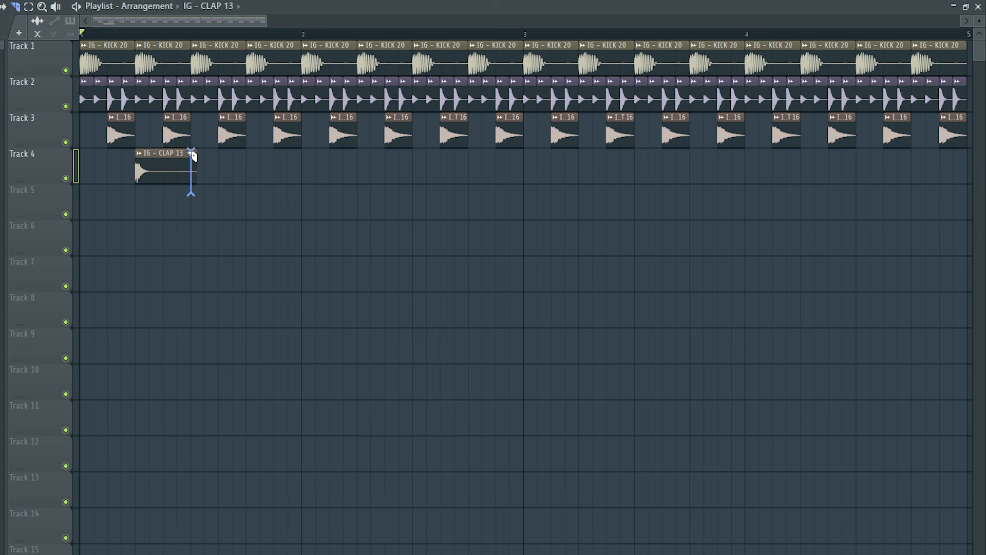
# Repeat the clap pattern on beats 2 and 4 of Track 4's first bar through bar 4
pyautogui.moveTo(301, 36); pyautogui.dragTo(80, 44)
pyautogui.moveTo(356, 170); pyautogui.dragTo(172, 157)
pyautogui.hotkey('ctrl', 'b')
pyautogui.hotkey('ctrl', 'b')
pyautogui.hotkey('ctrl', 'b')
pyautogui.moveTo(969, 36); pyautogui.dragTo(746, 47)
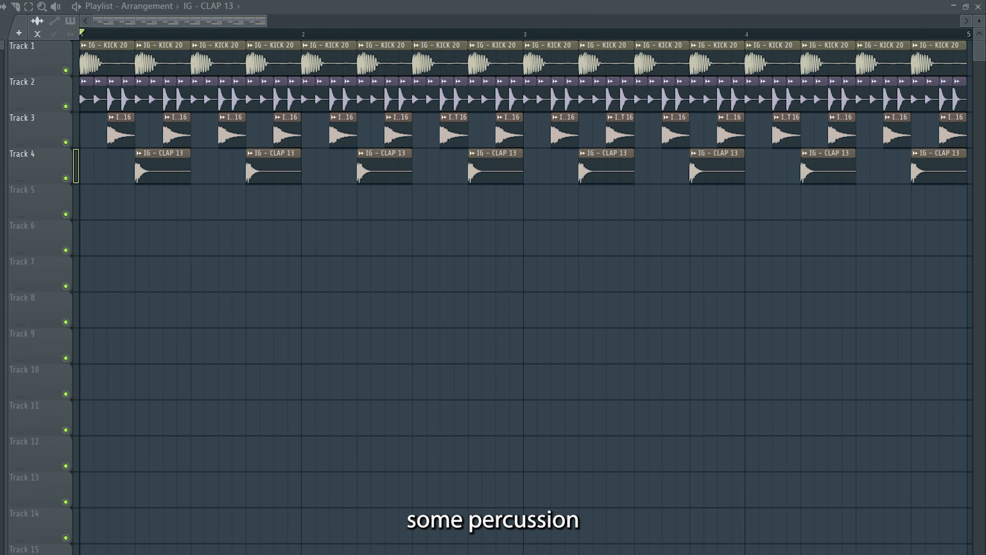
# Place IG - PERCUSSION 24 late in the first beat of Track 5 and lower its volume while auditioning it
pyautogui.moveTo(75, 256); pyautogui.dragTo(121, 205)
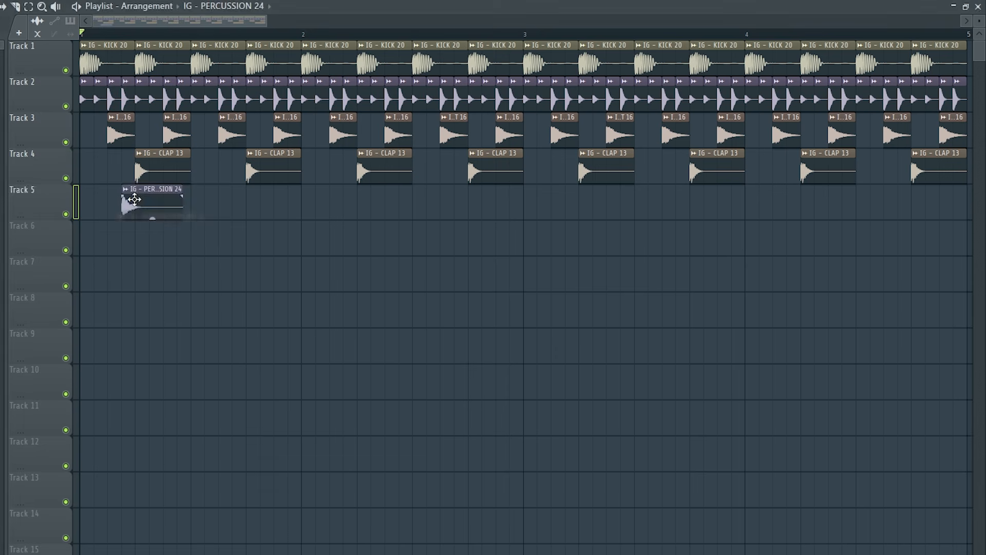
pyautogui.doubleClick(132, 200)
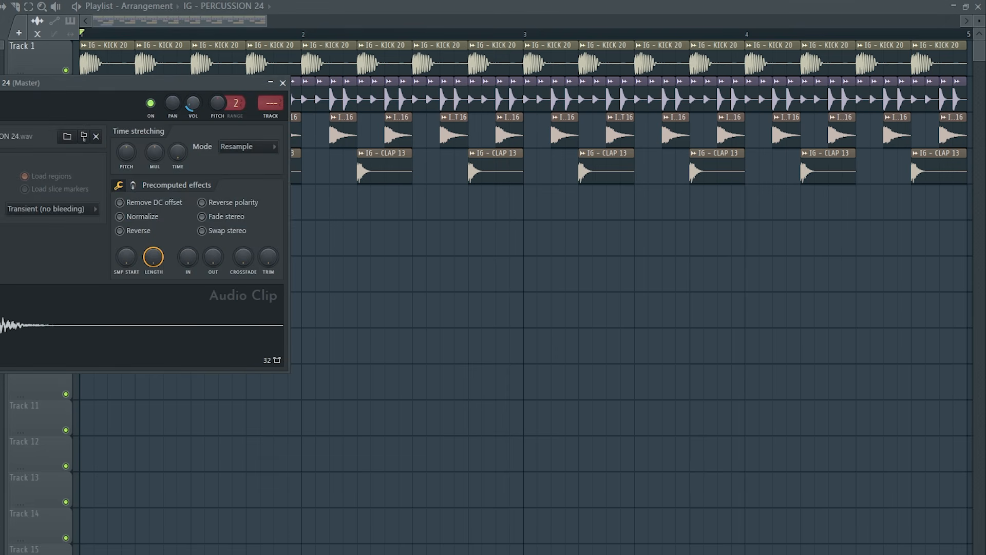
pyautogui.press('space')
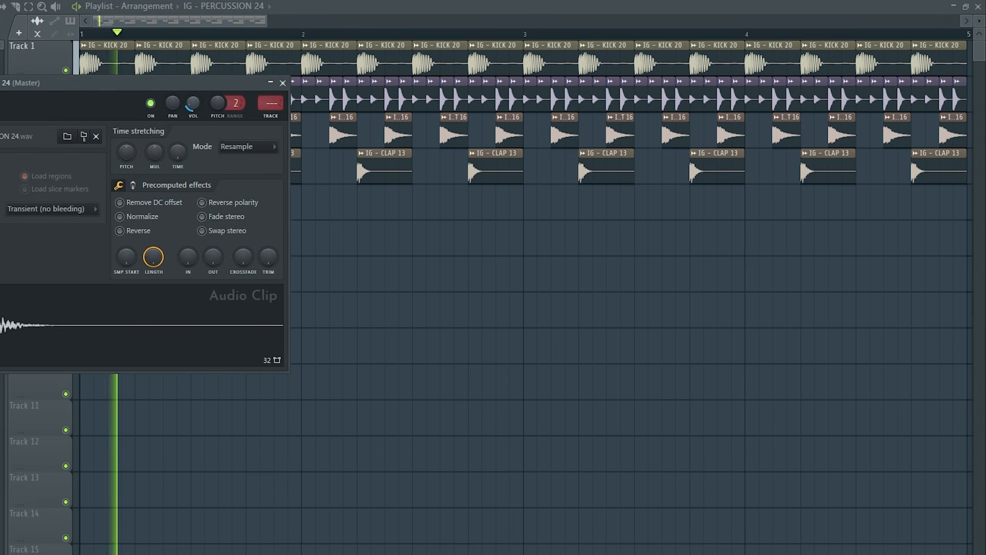
pyautogui.press('space')
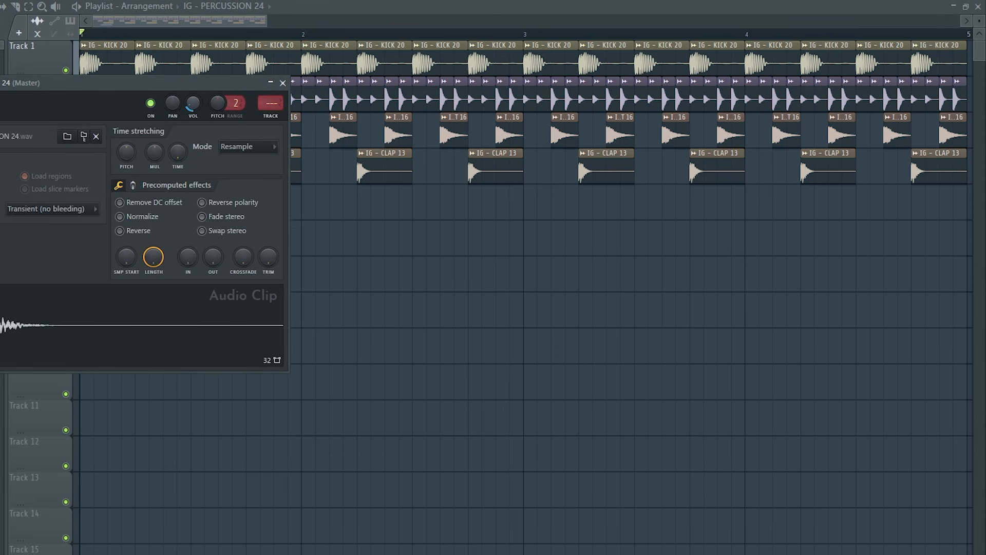
pyautogui.click(282, 84)
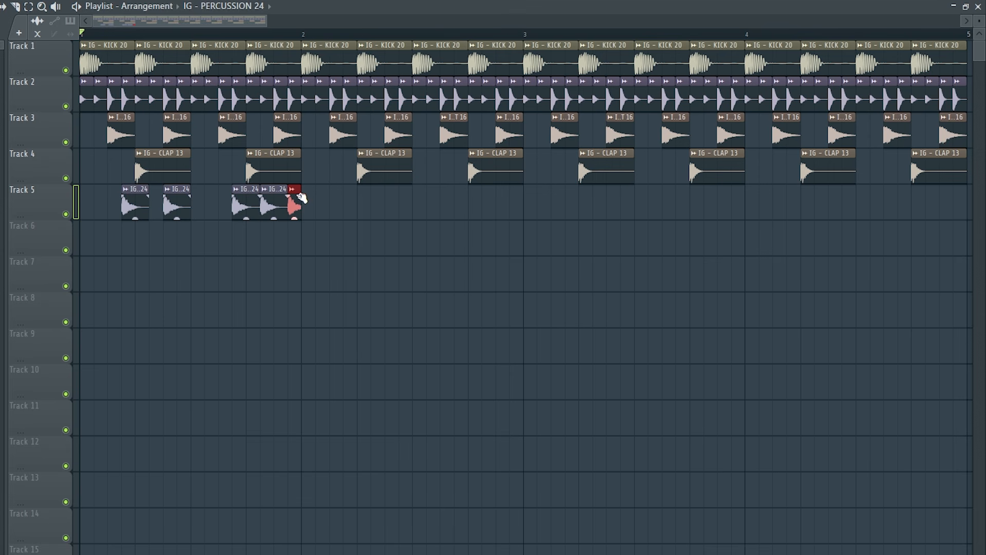
# Play back the five-hit percussion pattern in bar 1 of Track 5 and repeat it through bar 4
pyautogui.press('space')
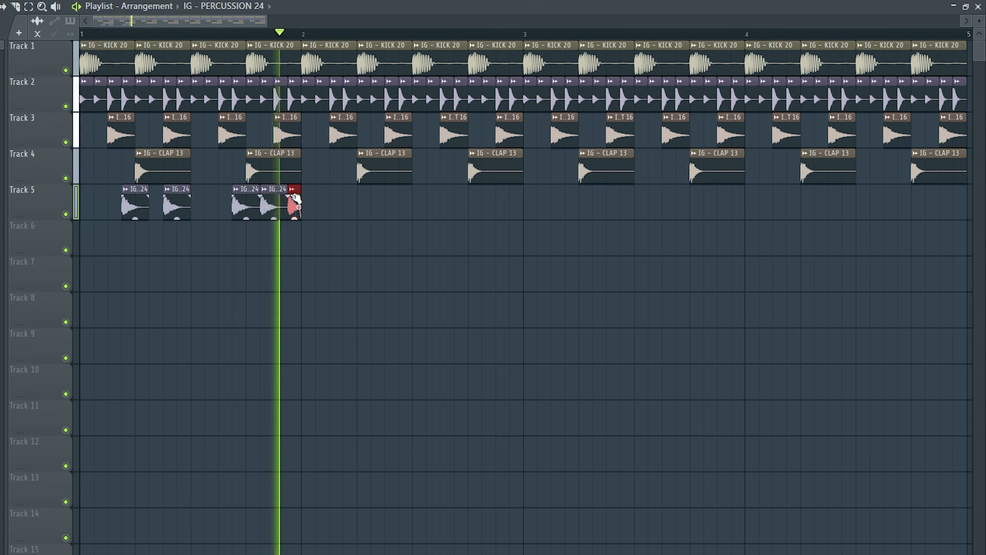
pyautogui.press('space')
pyautogui.moveTo(297, 34); pyautogui.dragTo(82, 34)
pyautogui.moveTo(357, 186); pyautogui.dragTo(123, 211)
pyautogui.hotkey('ctrl', 'b')
pyautogui.hotkey('ctrl', 'b')
pyautogui.hotkey('ctrl', 'b')
pyautogui.moveTo(966, 35); pyautogui.dragTo(744, 41)
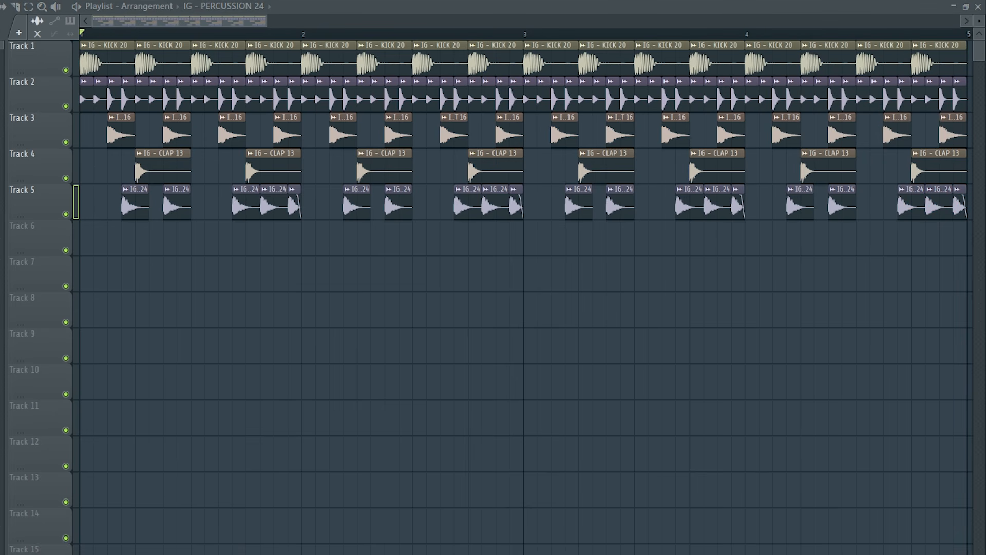
# Place IG - PERCUSSION 30 in the first beat of Track 6 and lower its volume during playback
pyautogui.moveTo(74, 286); pyautogui.dragTo(128, 243)
pyautogui.doubleClick(128, 243)
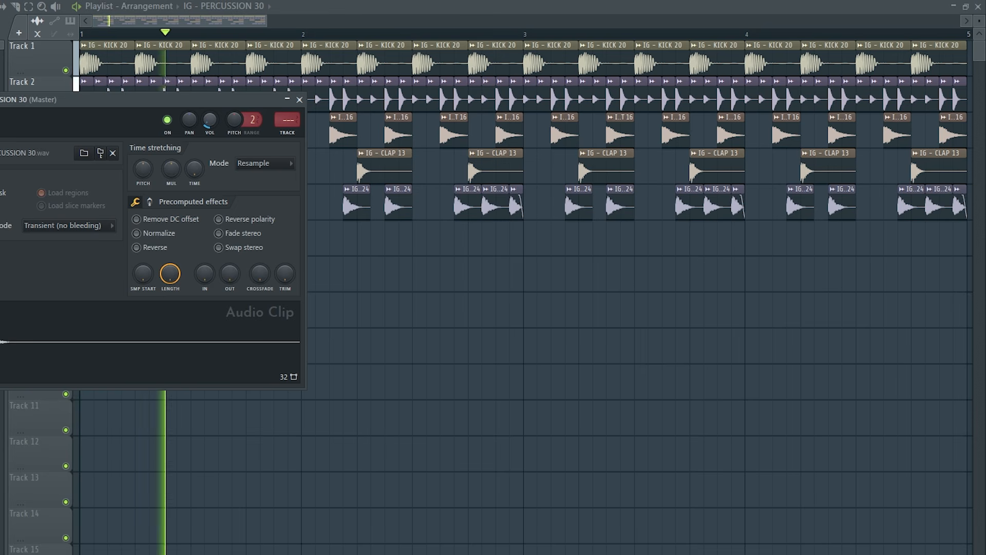
pyautogui.click(299, 99)
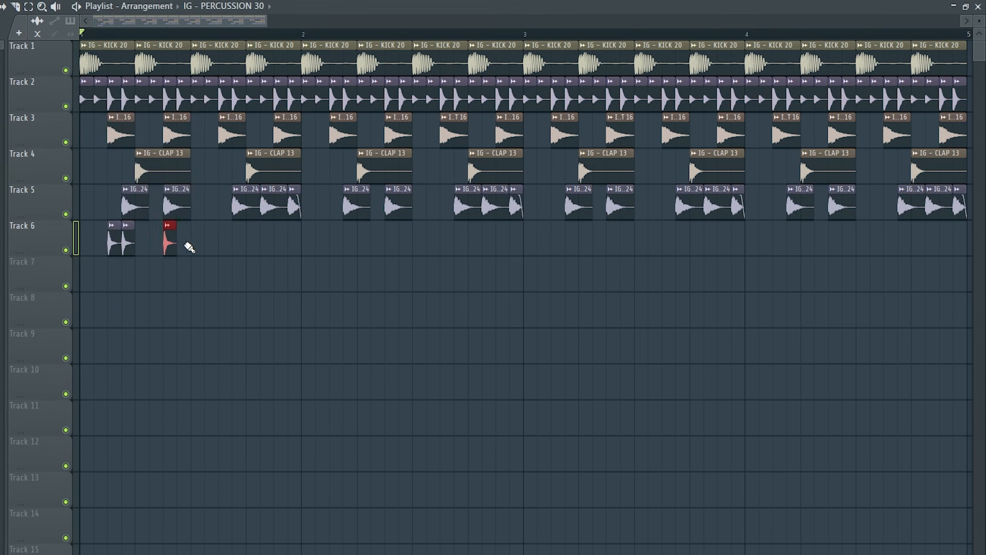
# Repeat the paired offbeat percussion hits in bar 1 of Track 6 through bar 4
pyautogui.moveTo(302, 33); pyautogui.dragTo(34, 119)
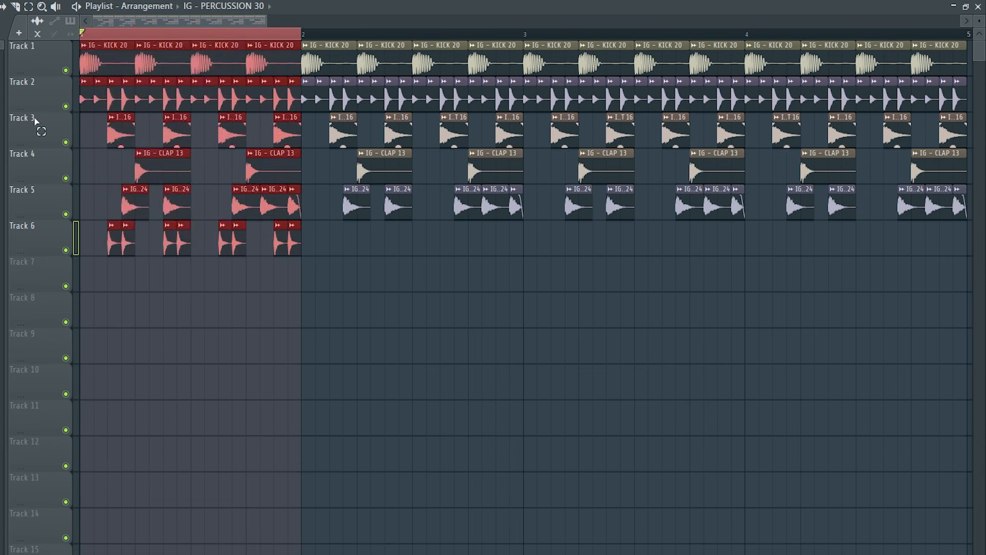
pyautogui.moveTo(375, 220); pyautogui.dragTo(104, 242)
pyautogui.hotkey('ctrl', 'b')
pyautogui.hotkey('ctrl', 'b')
pyautogui.hotkey('ctrl', 'b')
pyautogui.moveTo(964, 35); pyautogui.dragTo(772, 39)
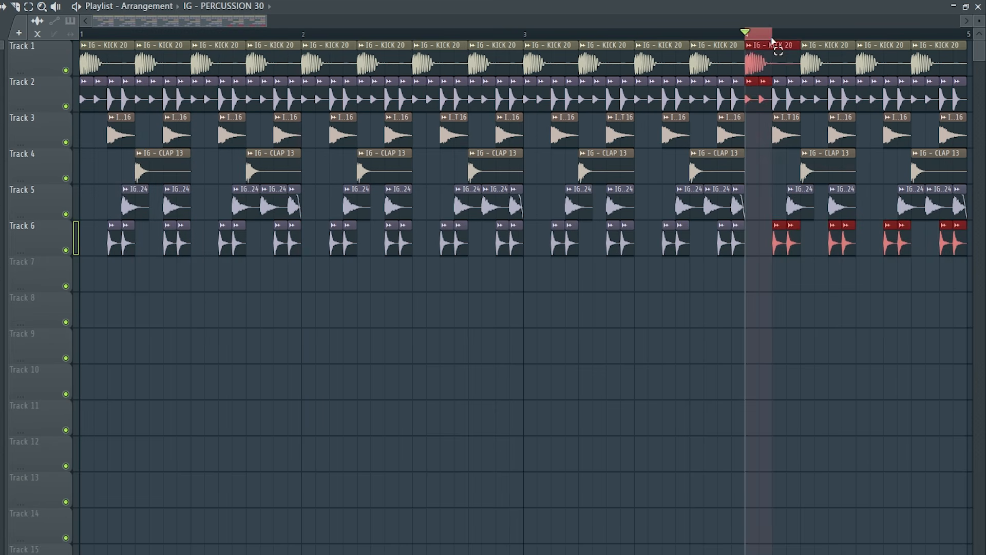
pyautogui.click(83, 33)
# Place IG - PERCUSSION LOOP 18 126BPM at the start of Track 7 and time-stretch it in Stretch mode to fit four bars
pyautogui.moveTo(1, 243); pyautogui.dragTo(81, 275)
pyautogui.doubleClick(187, 265)
pyautogui.click(257, 180)
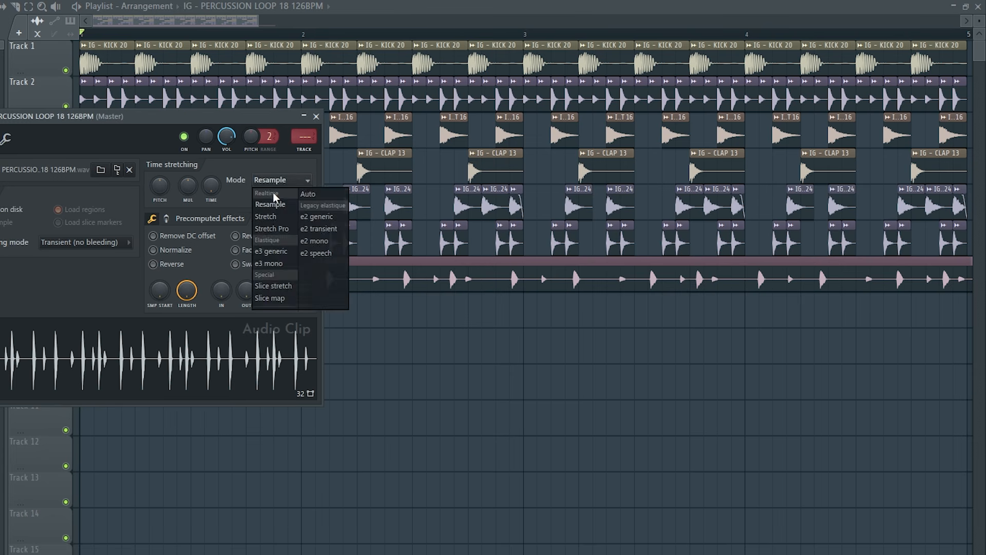
pyautogui.click(267, 215)
pyautogui.moveTo(210, 190); pyautogui.dragTo(218, 175)
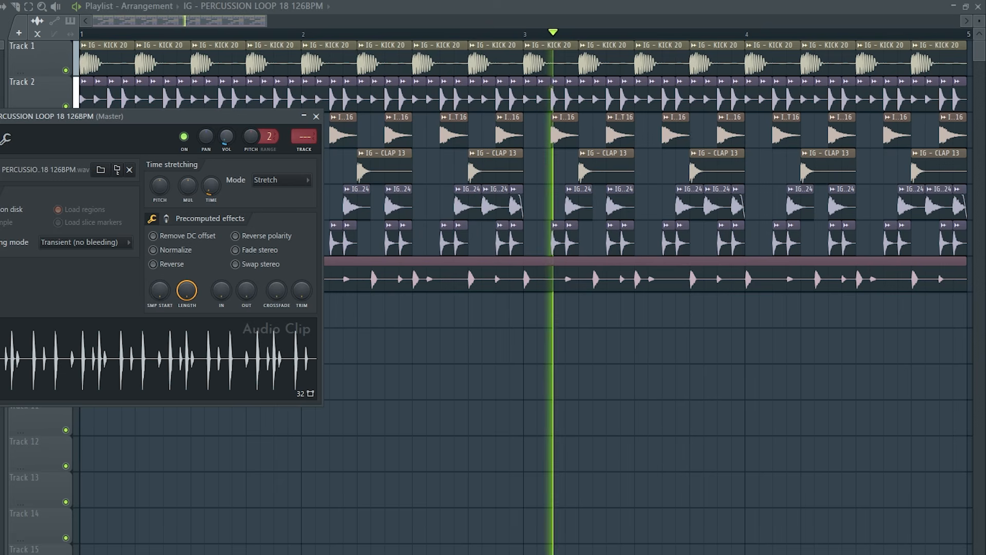
# Place IG - SHAKER LOOP 02 126BPM at the start of Track 8, fit it to four bars in Stretch mode and lower its volume
pyautogui.press('space')
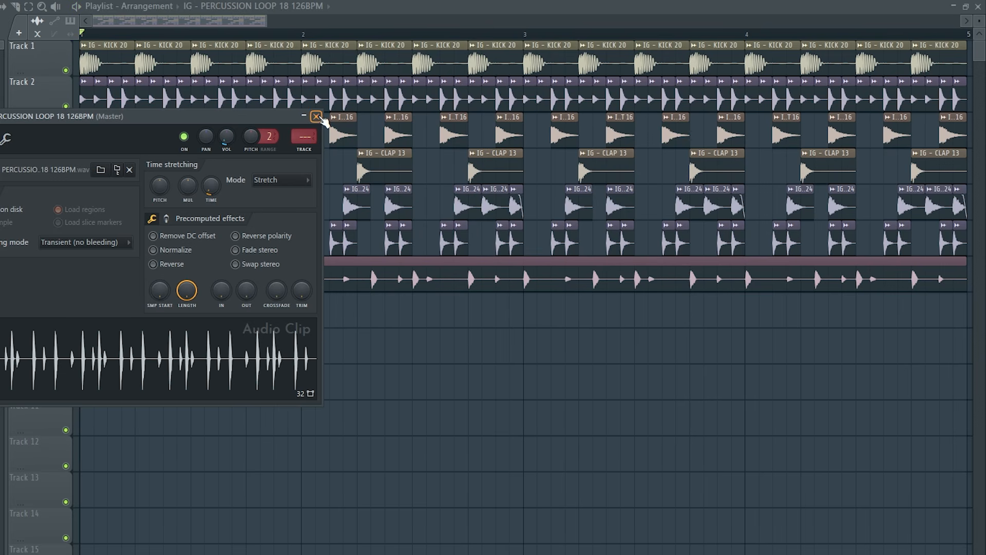
pyautogui.click(317, 117)
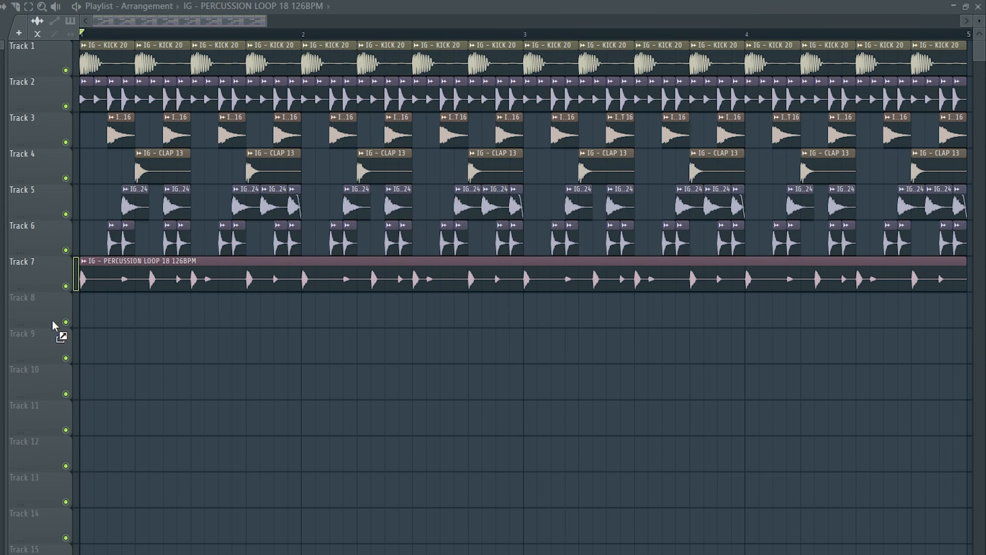
pyautogui.moveTo(52, 320); pyautogui.dragTo(83, 312)
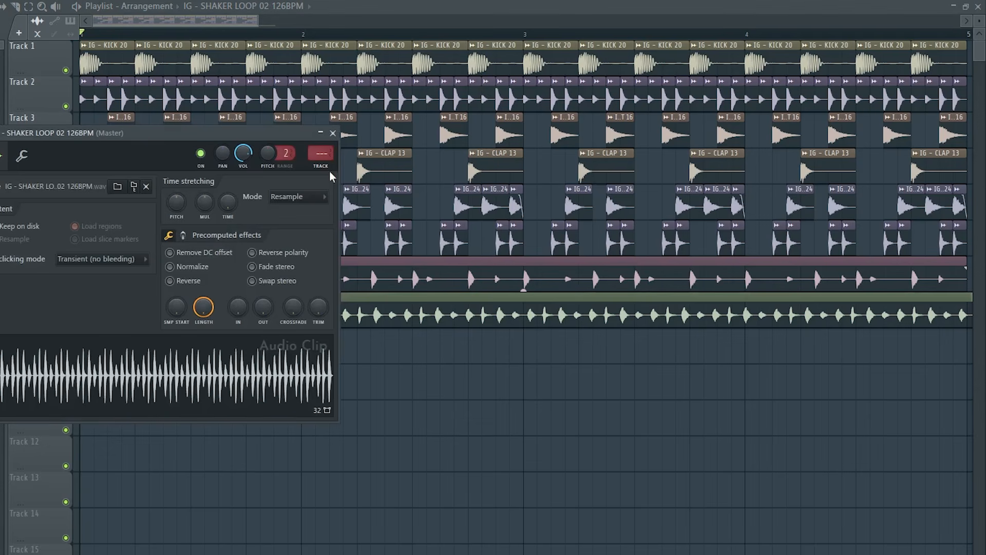
pyautogui.click(297, 196)
pyautogui.click(297, 223)
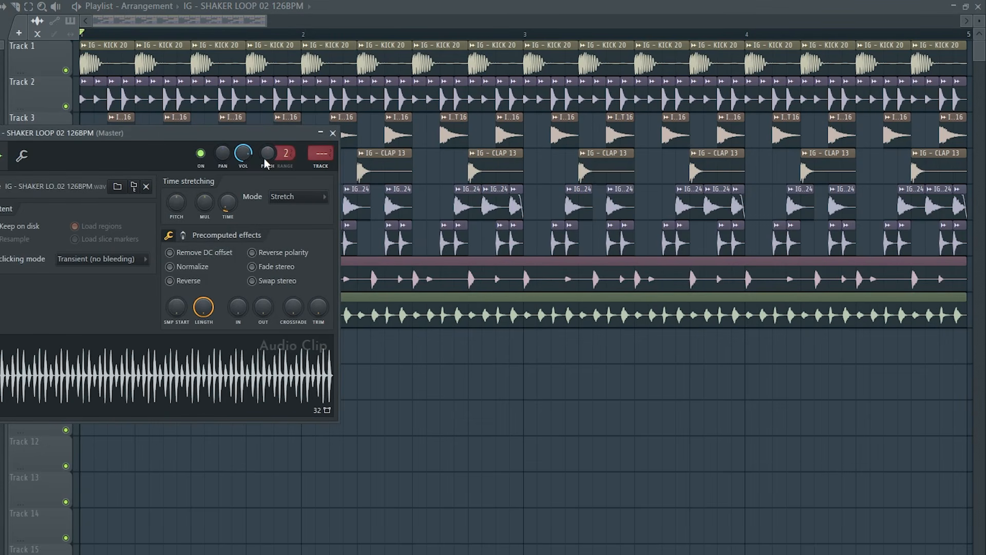
pyautogui.press('space')
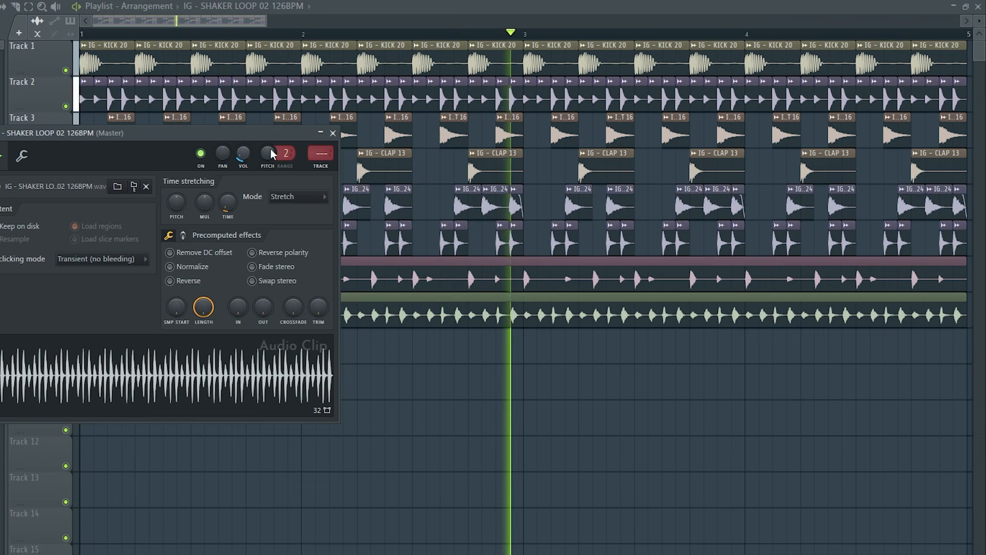
pyautogui.press('space')
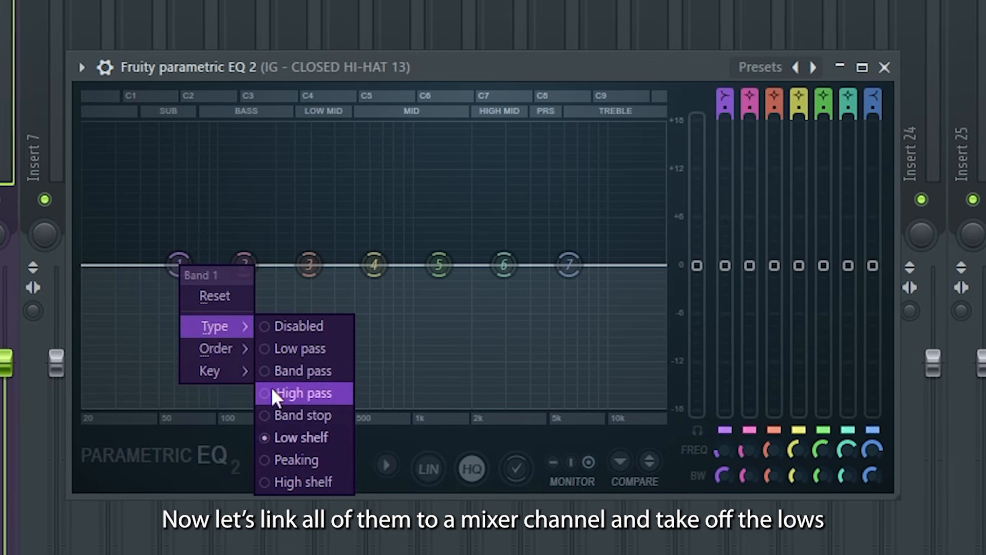
# Make band 1 of the closed hi-hat's Fruity parametric EQ 2 a steep high pass and raise its cutoff during playback to remove the lows
pyautogui.click(273, 395)
pyautogui.rightClick(179, 265)
pyautogui.moveTo(223, 348)
pyautogui.click(285, 350)
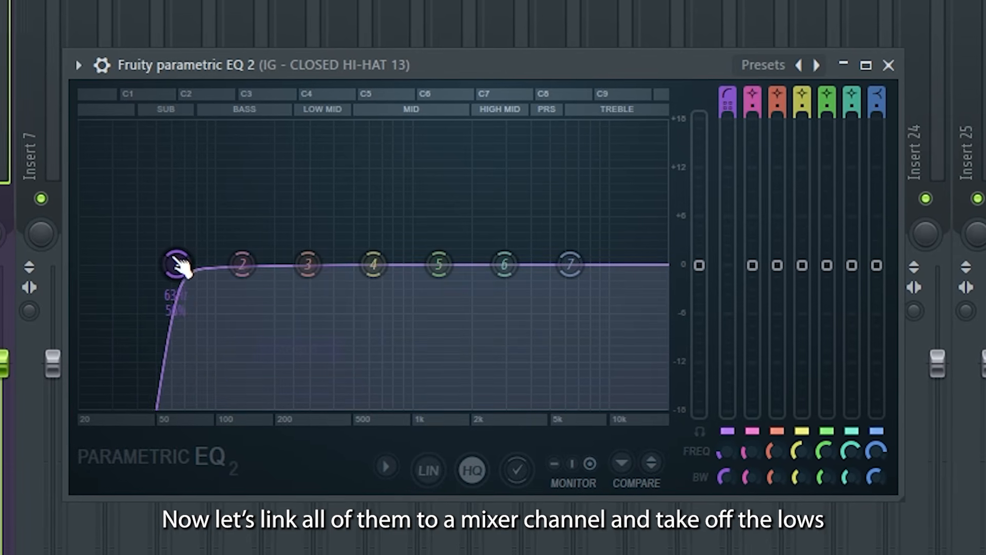
pyautogui.press('space')
pyautogui.moveTo(176, 264); pyautogui.dragTo(282, 264)
pyautogui.press('space')
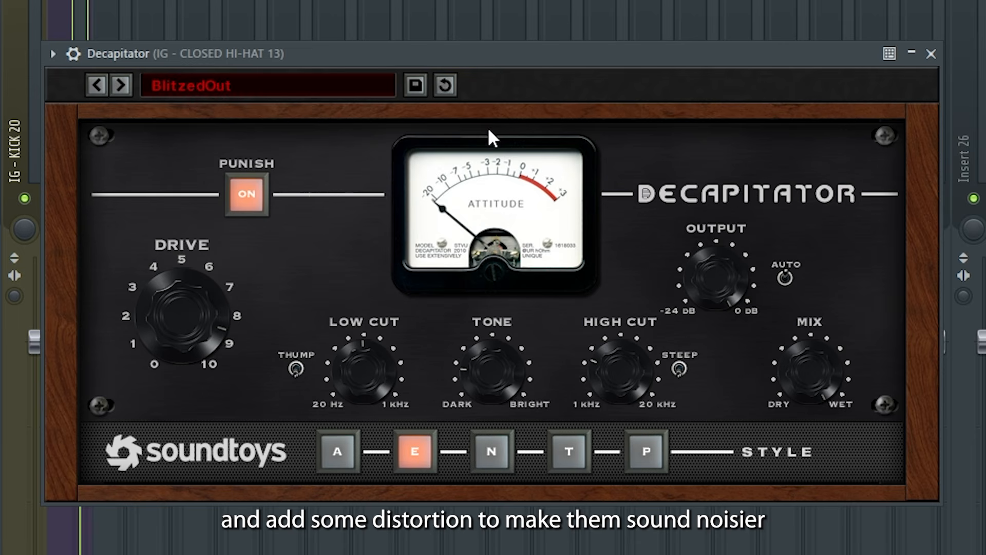
# Raise the High Cut of the BlitzedOut preset in the closed hi-hat's Decapitator during playback and close the plugin
pyautogui.press('space')
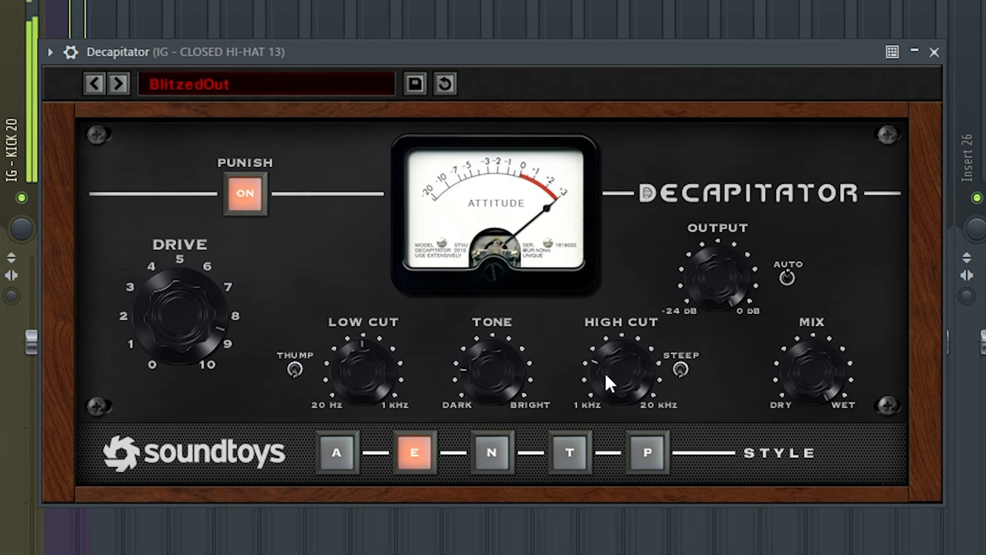
pyautogui.moveTo(605, 374); pyautogui.dragTo(616, 316)
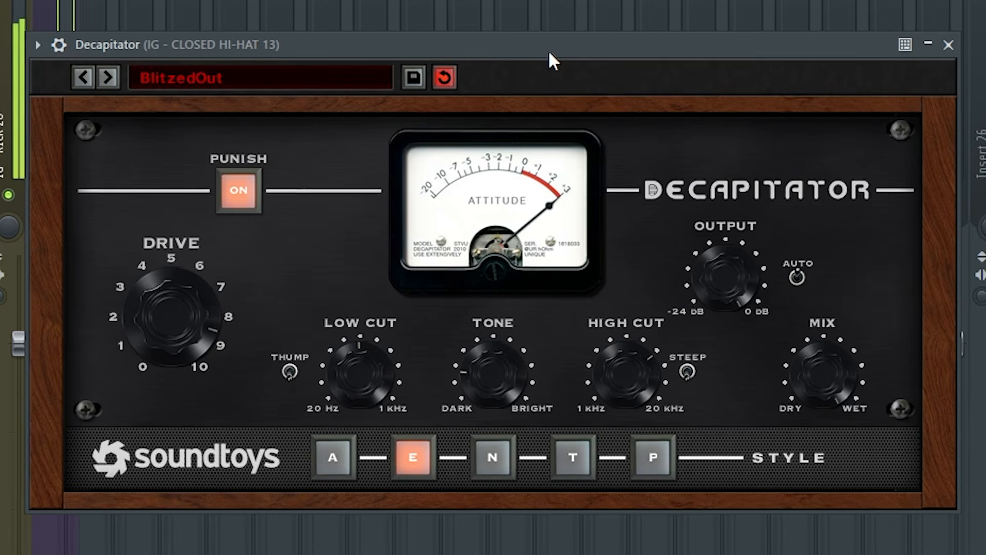
pyautogui.click(954, 43)
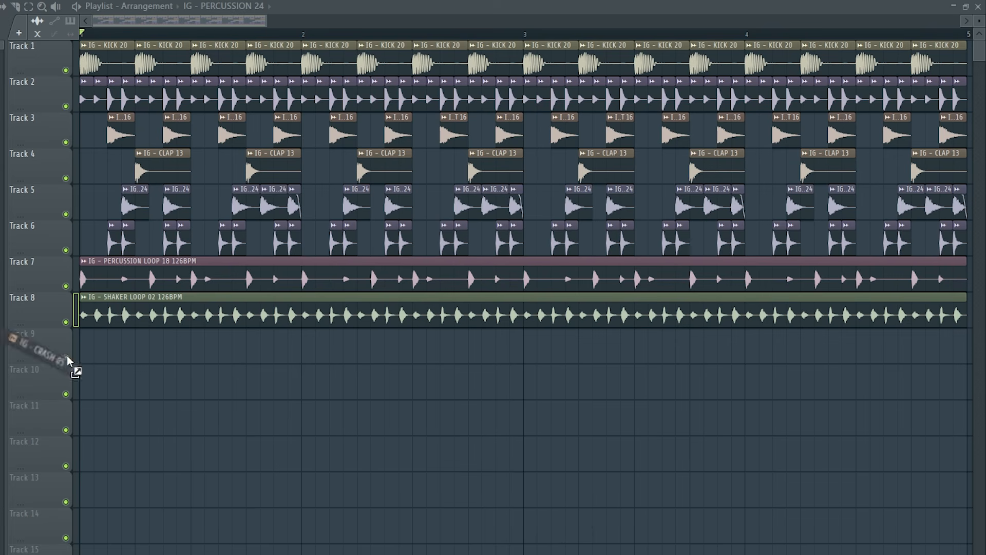
# Place IG - CRASH 05 at the start of Track 9, fit it to four bars in Stretch mode and lower its volume
pyautogui.moveTo(67, 356); pyautogui.dragTo(82, 354)
pyautogui.doubleClick(261, 357)
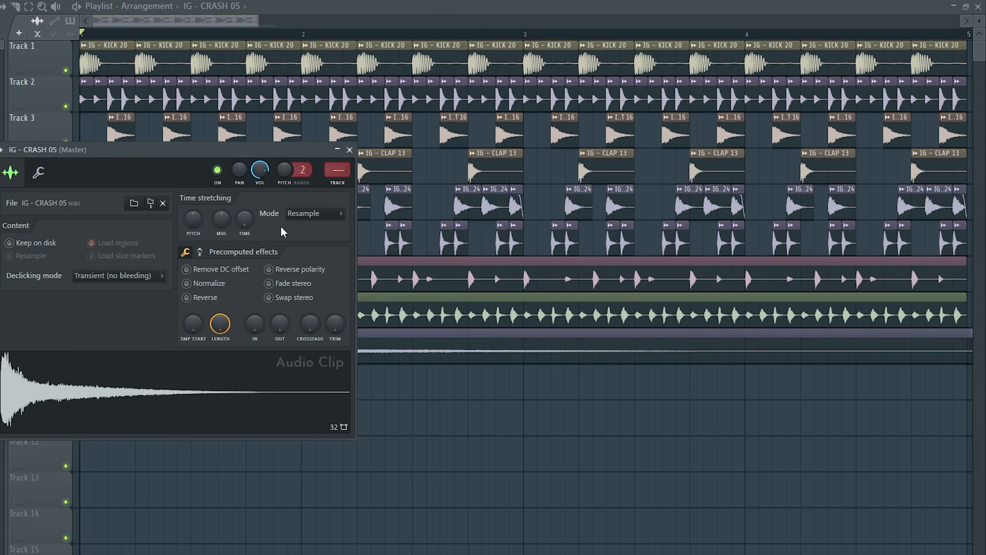
pyautogui.click(315, 214)
pyautogui.click(309, 250)
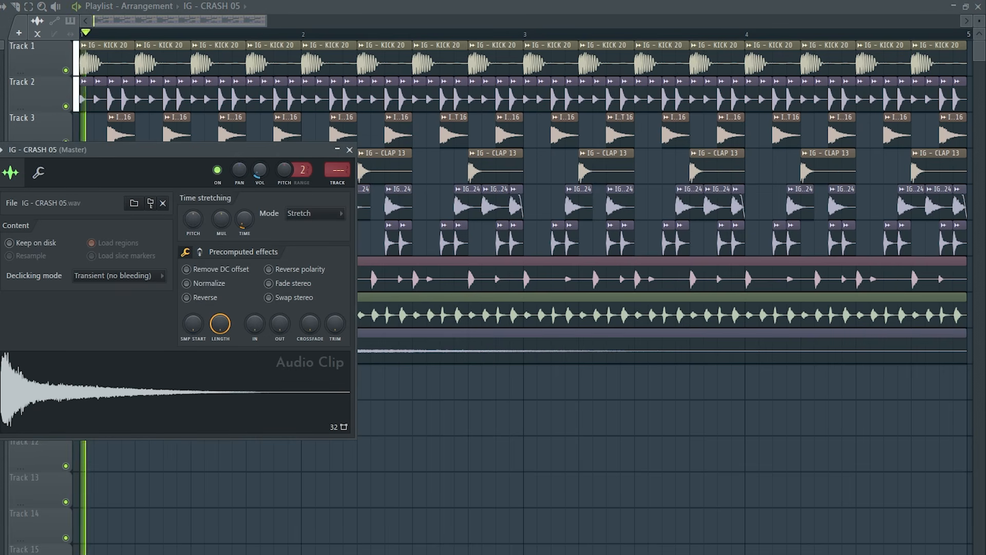
pyautogui.press('space')
pyautogui.press('space')
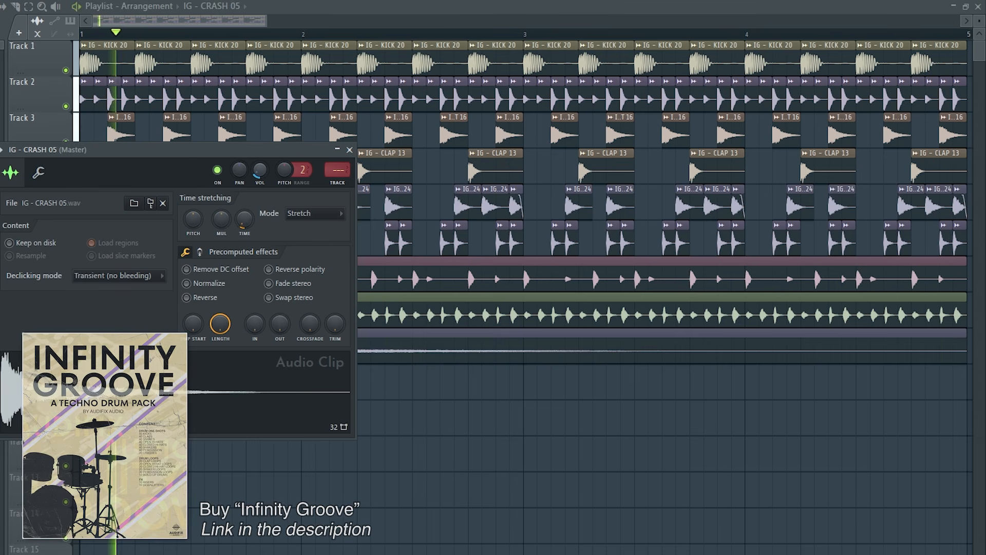
pyautogui.press('space')
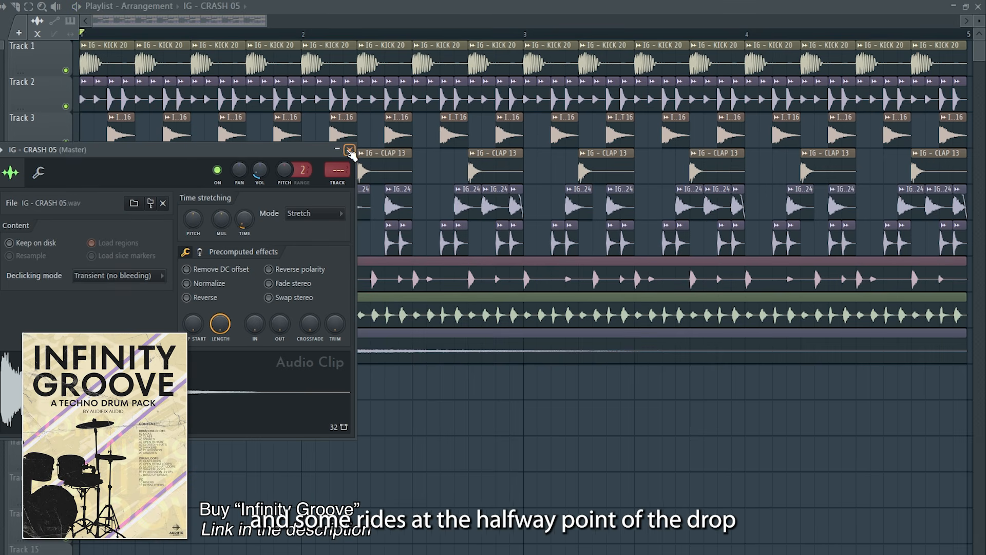
pyautogui.click(350, 151)
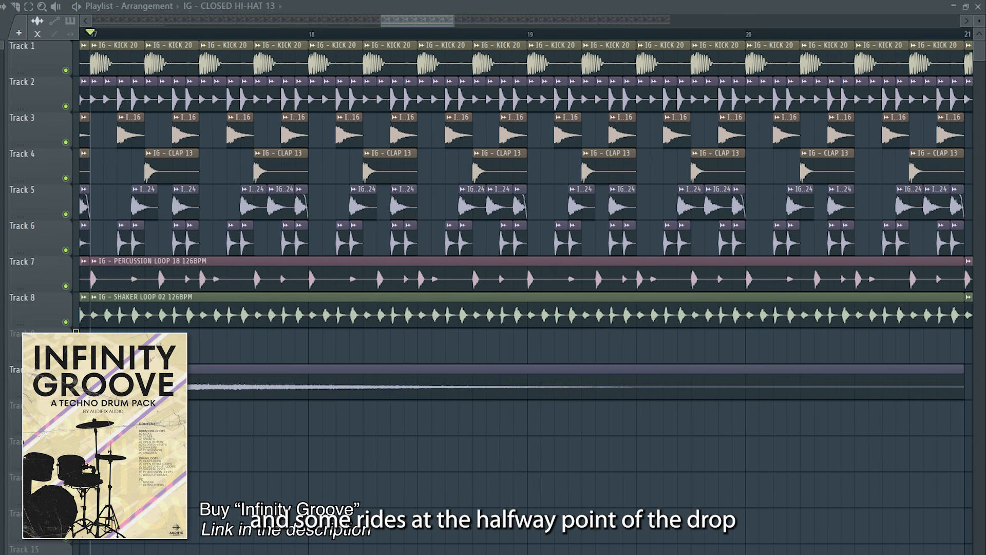
# Place IG RIDES EXPANSION - 19 at bar 17 of Track 9 and check its channel settings
pyautogui.moveTo(82, 345); pyautogui.dragTo(105, 347)
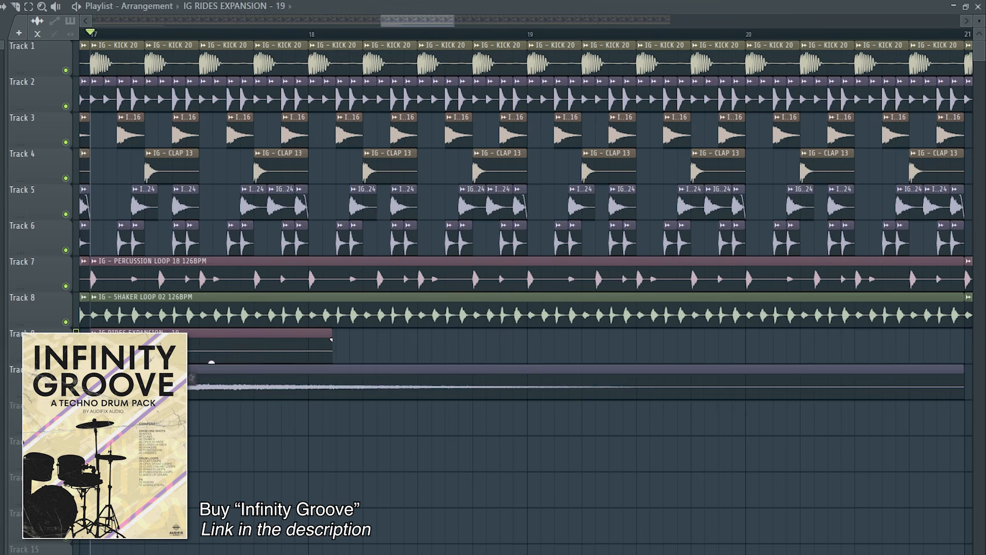
pyautogui.doubleClick(203, 353)
pyautogui.moveTo(288, 184); pyautogui.dragTo(329, 227)
pyautogui.click(407, 211)
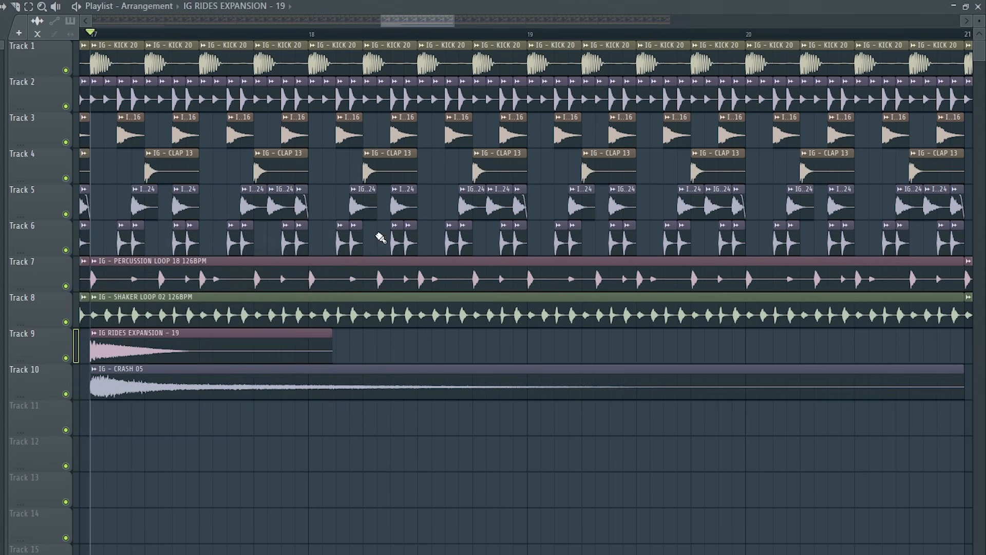
# With Track 10 temporarily muted, shape the ride into two half-beat hits at the start of bar 17, the first at -4.9dB
pyautogui.click(66, 394)
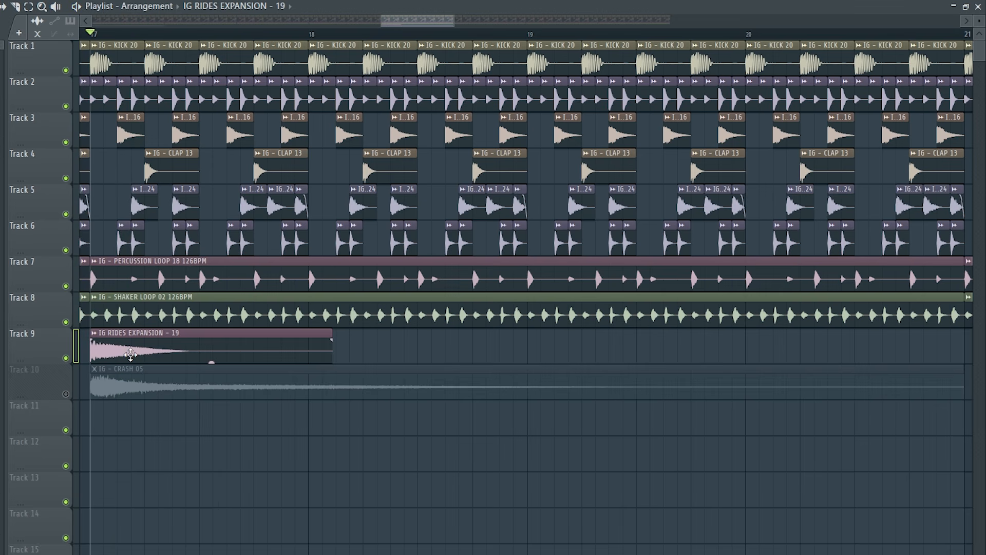
pyautogui.rightClick(144, 355)
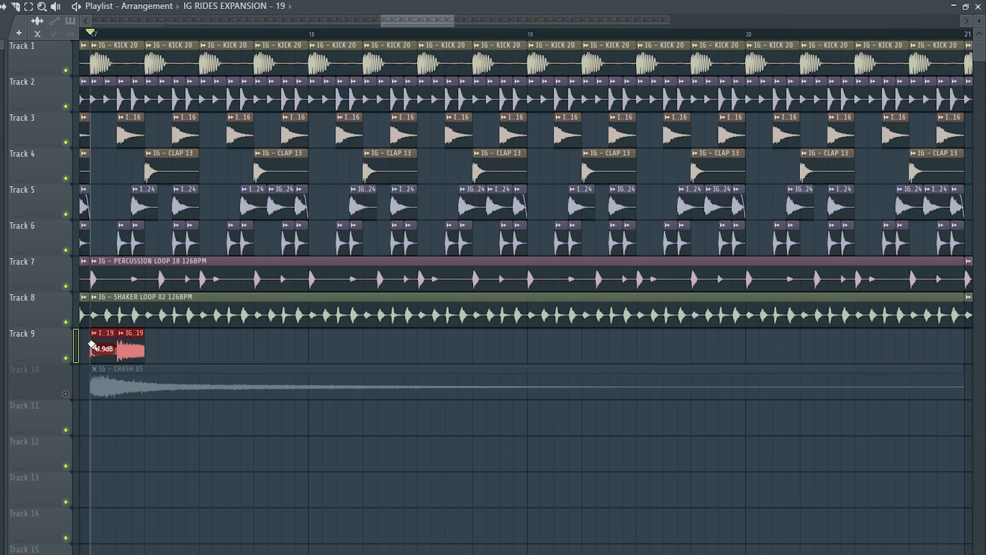
pyautogui.click(66, 394)
# Repeat the pair of ride hits on Track 9 from bar 17 through bar 32 and delete the surplus copies
pyautogui.hotkey('ctrl', 'b')
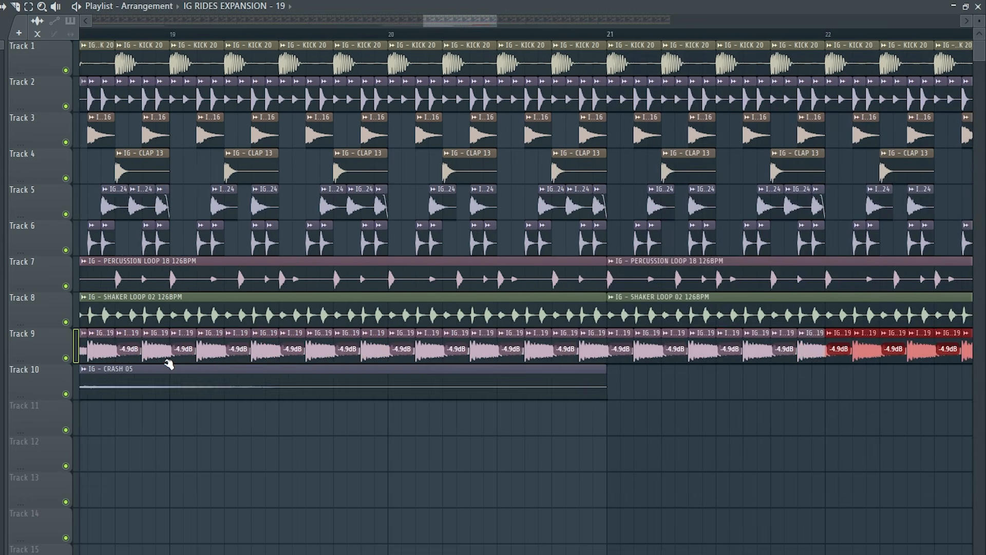
pyautogui.hotkey('ctrl', 'b')
pyautogui.hotkey('ctrl', 'b')
pyautogui.hotkey('ctrl', 'b')
pyautogui.hotkey('ctrl', 'b')
pyautogui.press('Delete')
# Look through the Infinity Groove samples from claps to percussion loops, and read the pack's product page in the browser
pyautogui.scroll(-6, 570, 430)
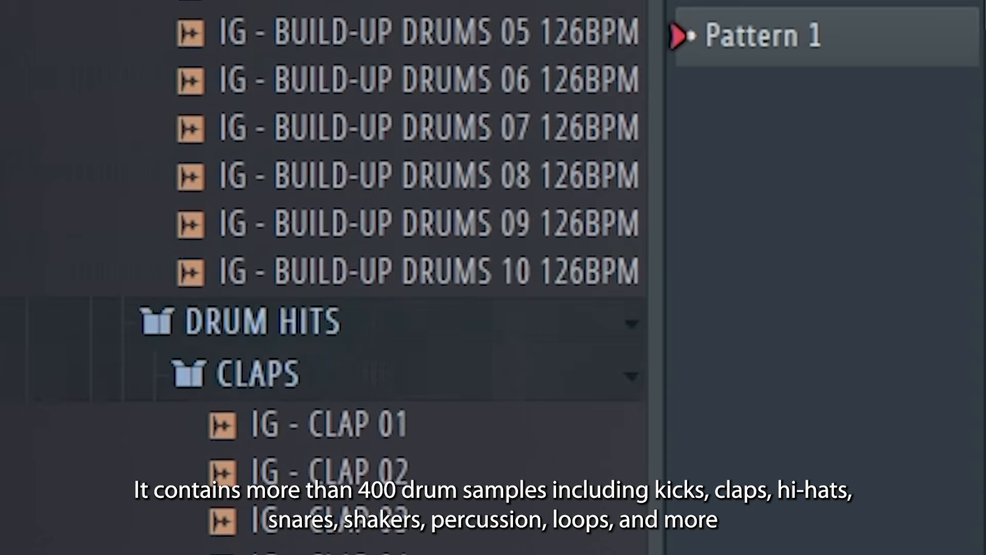
pyautogui.scroll(-15, 370, 257)
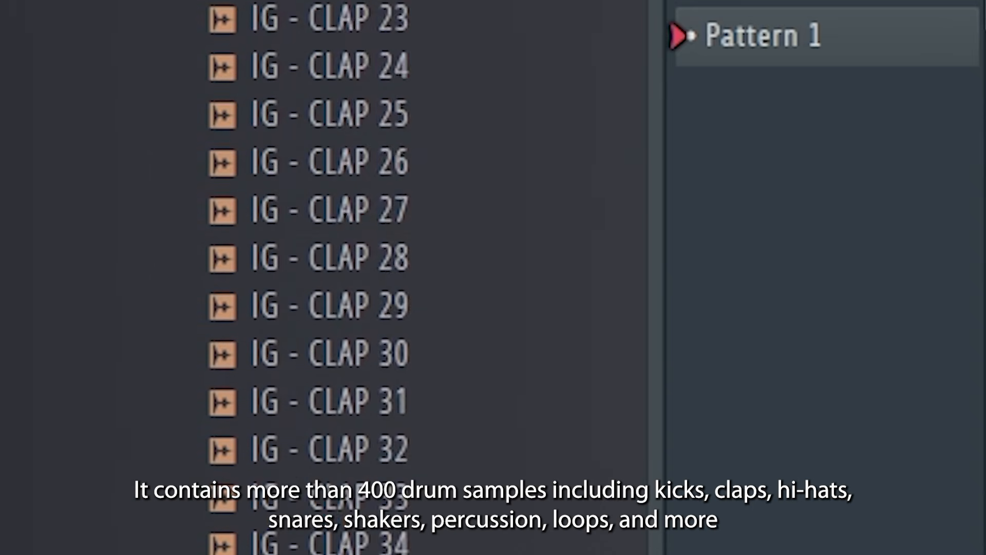
pyautogui.scroll(-20, 370, 257)
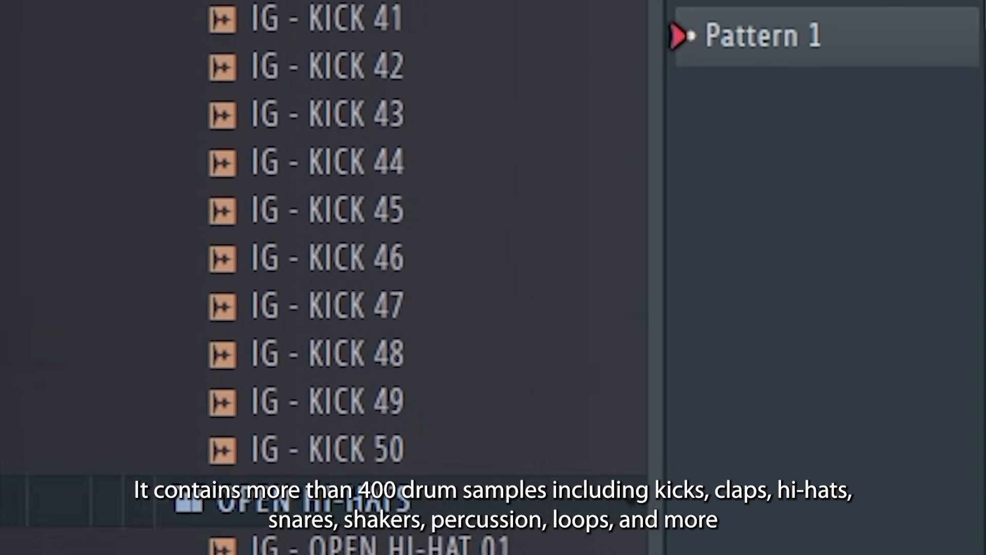
pyautogui.scroll(-20, 370, 257)
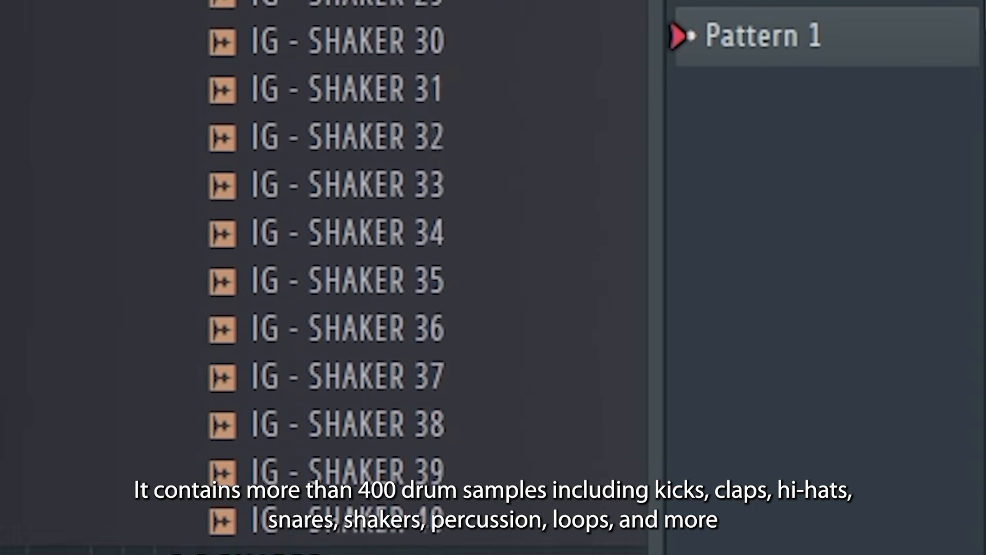
pyautogui.scroll(-20, 370, 257)
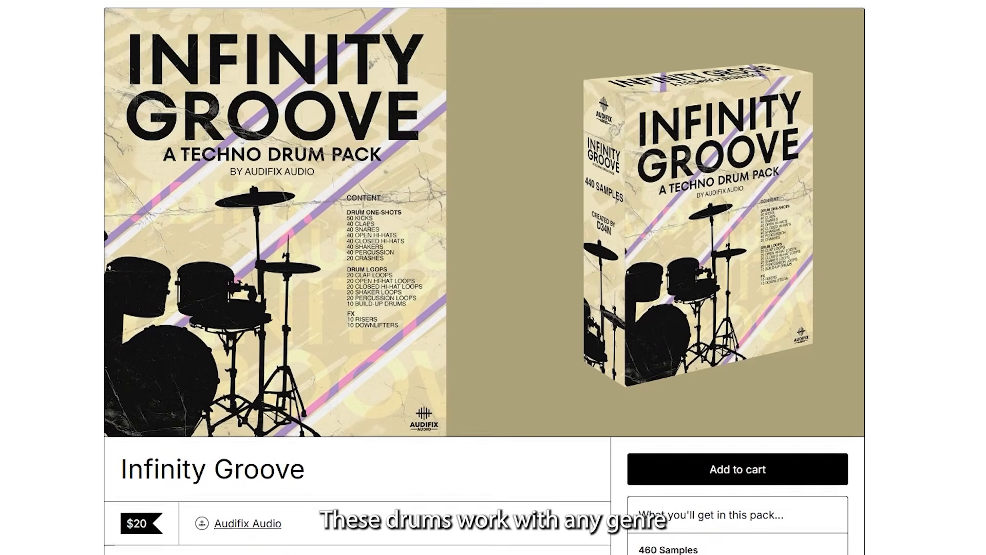
pyautogui.scroll(-7, 482, 308)
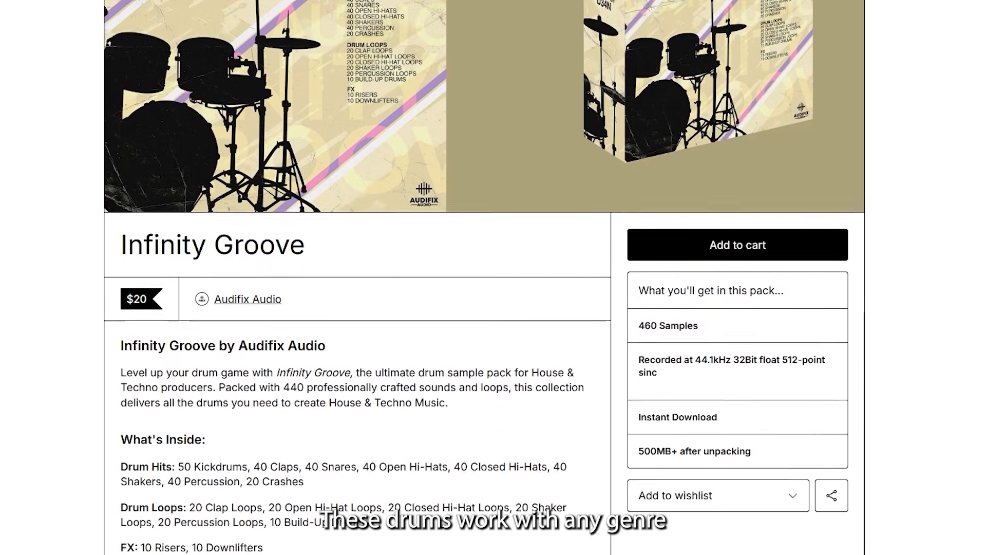
pyautogui.scroll(-10, 483, 308)
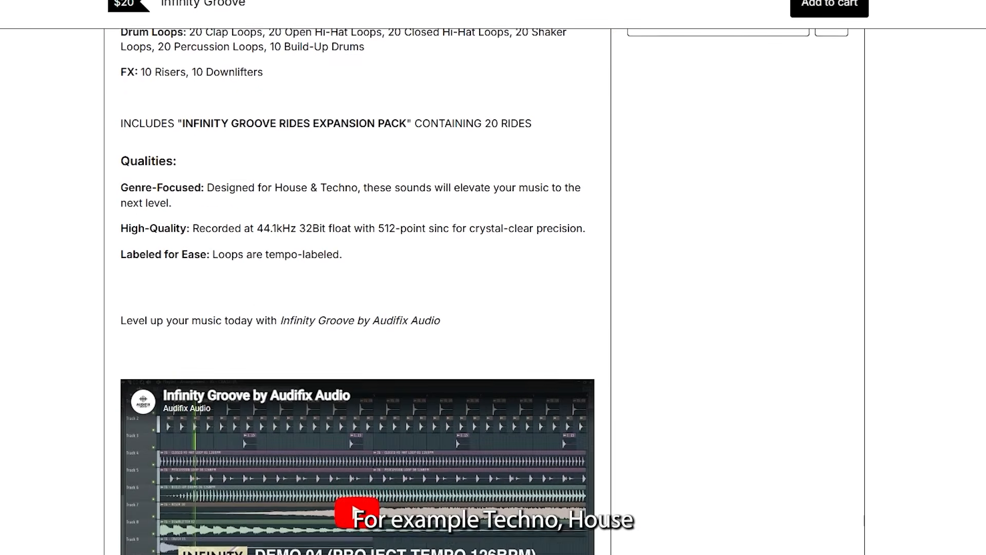
pyautogui.scroll(-2, 482, 309)
pyautogui.scroll(3, 483, 308)
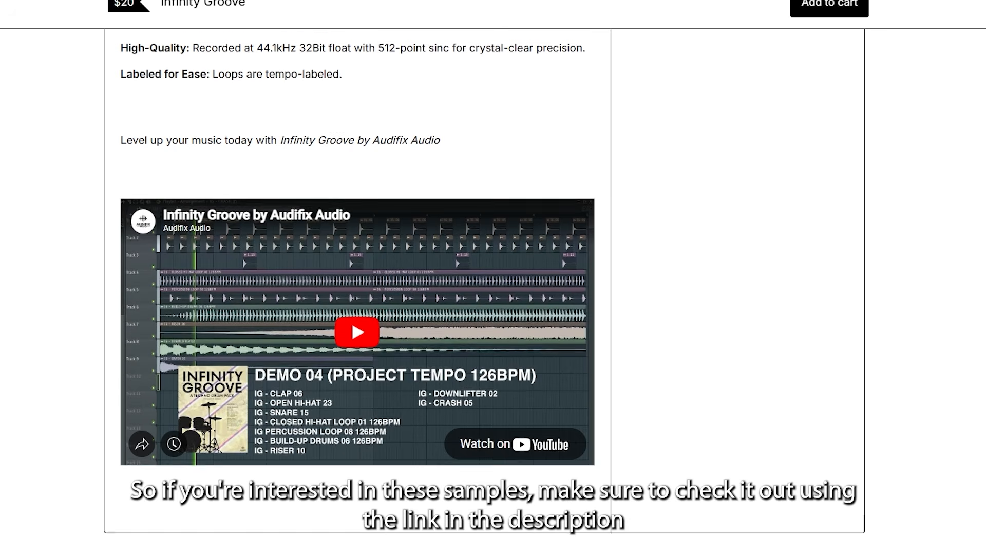
pyautogui.scroll(8, 483, 308)
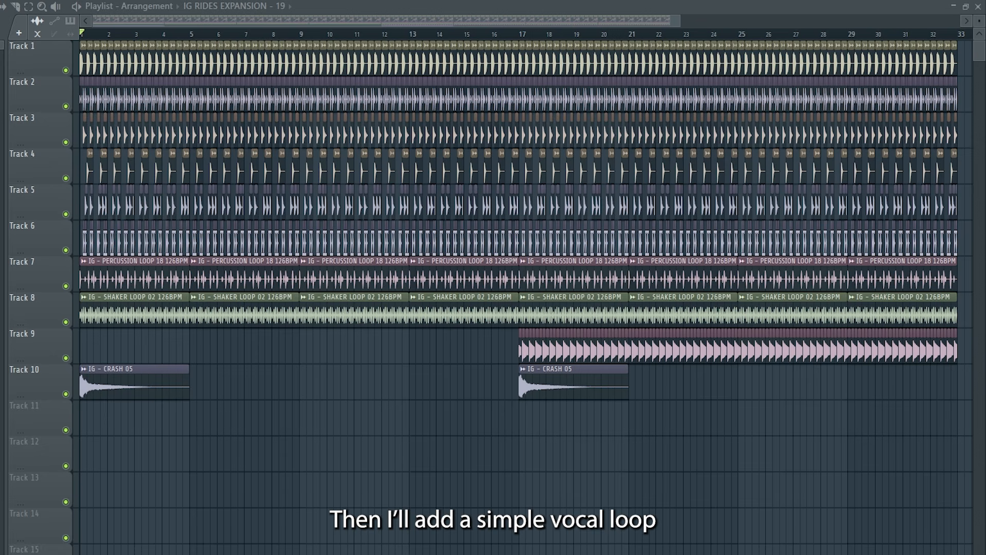
# Place Ghosthack-ATE_130_Vocal Loop_016 at the start of Track 10, fit it to four bars in Stretch mode and lower its volume
pyautogui.moveTo(90, 414); pyautogui.dragTo(92, 417)
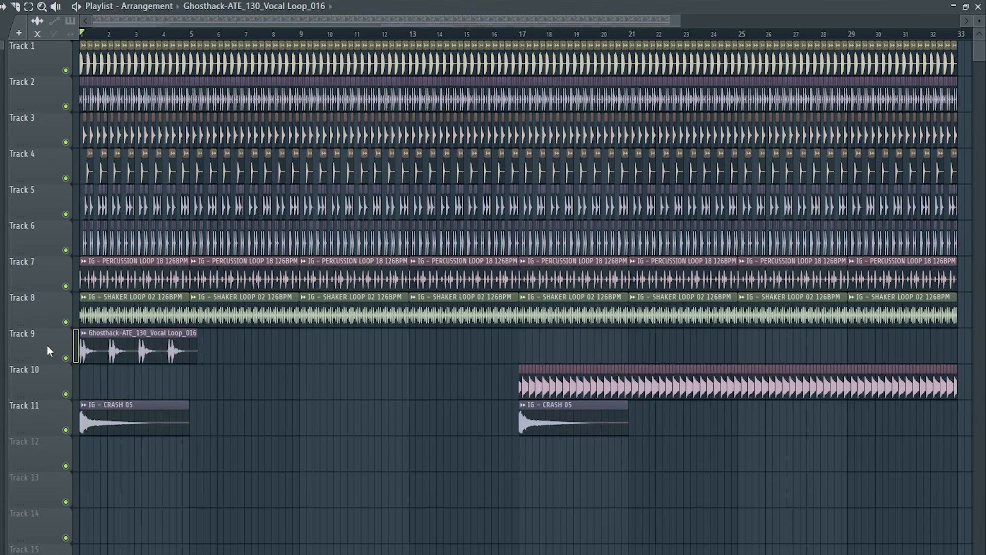
pyautogui.moveTo(49, 351); pyautogui.dragTo(89, 380)
pyautogui.doubleClick(114, 385)
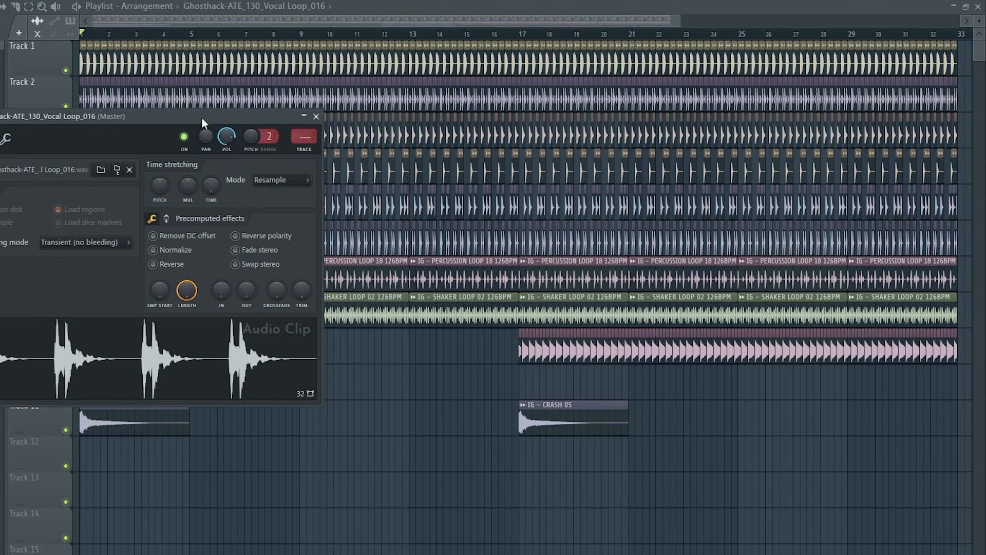
pyautogui.moveTo(202, 122); pyautogui.dragTo(648, 205)
pyautogui.click(742, 273)
pyautogui.click(725, 300)
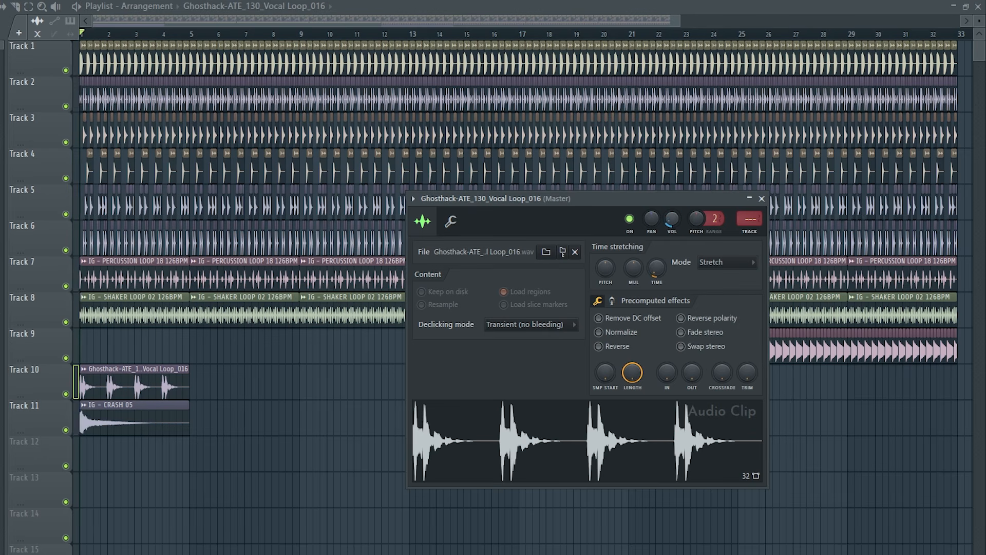
pyautogui.click(762, 199)
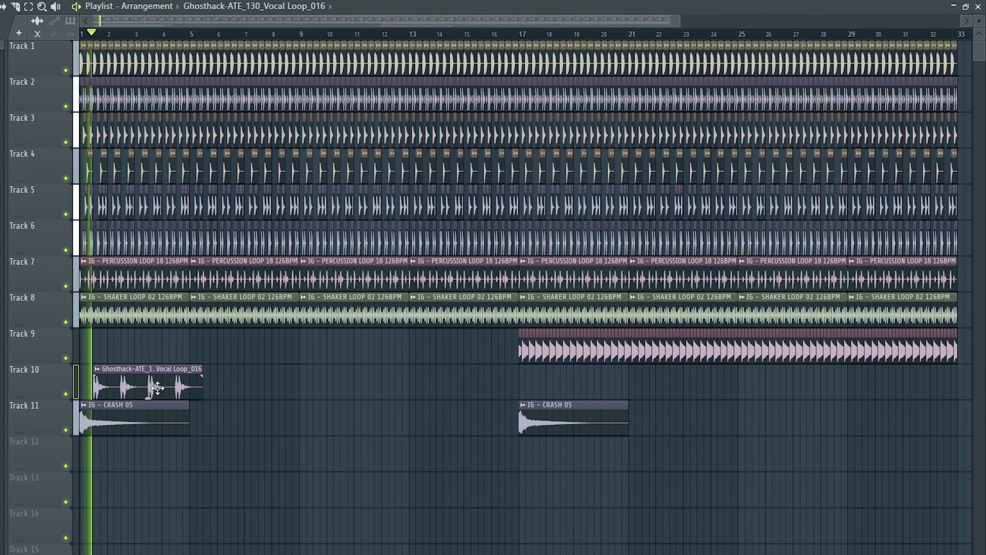
# Check the vocal clip's sample settings, then repeat the vocal loop along Track 10 through the end of the drop
pyautogui.doubleClick(184, 391)
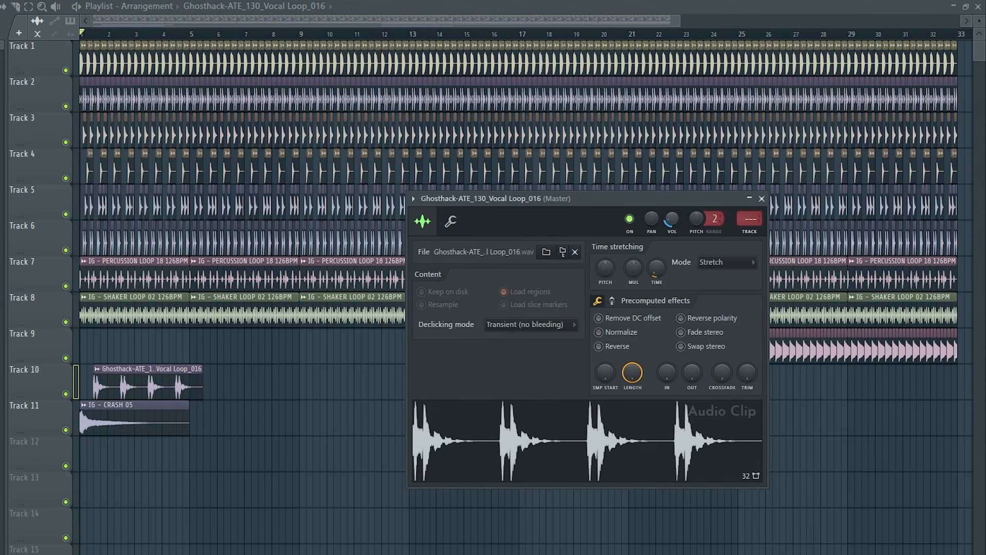
pyautogui.click(762, 198)
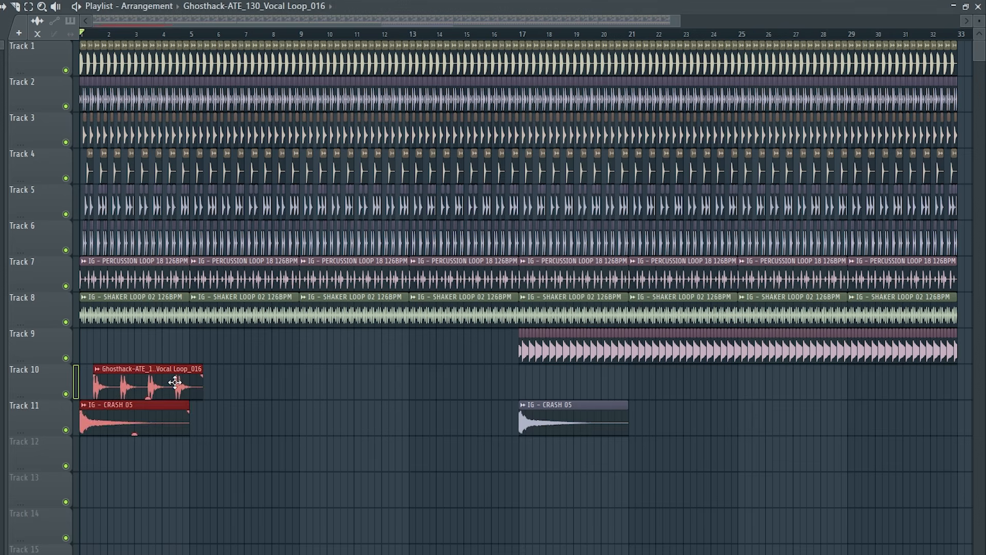
pyautogui.hotkey('ctrl', 'b')
pyautogui.hotkey('ctrl', 'b')
pyautogui.hotkey('ctrl', 'b')
pyautogui.hotkey('ctrl', 'b')
pyautogui.hotkey('ctrl', 'b')
pyautogui.hotkey('ctrl', 'b')
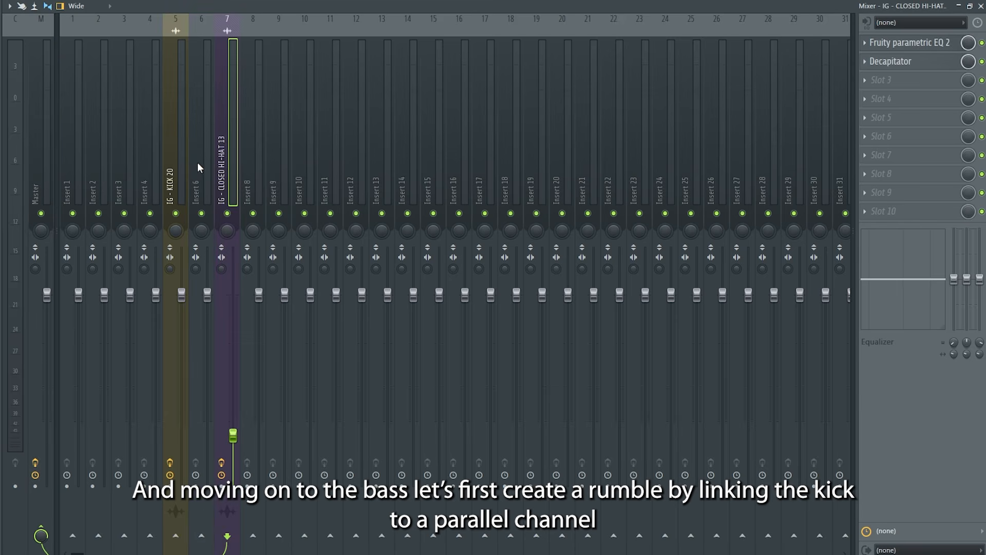
# Name mixer insert 6, beside the kick's insert, Rumble and give it a green colour
pyautogui.click(192, 155)
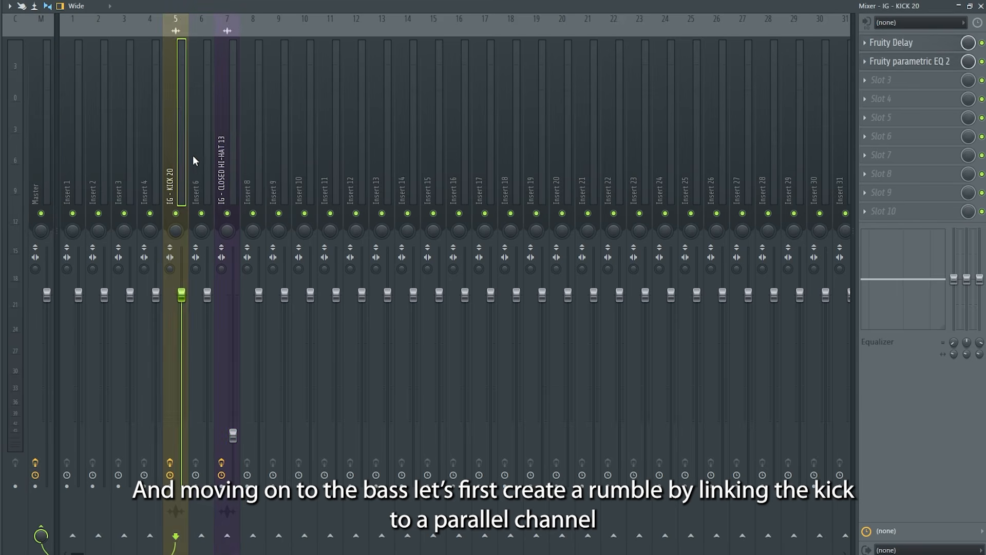
pyautogui.press('F2')
pyautogui.write('Rumble')
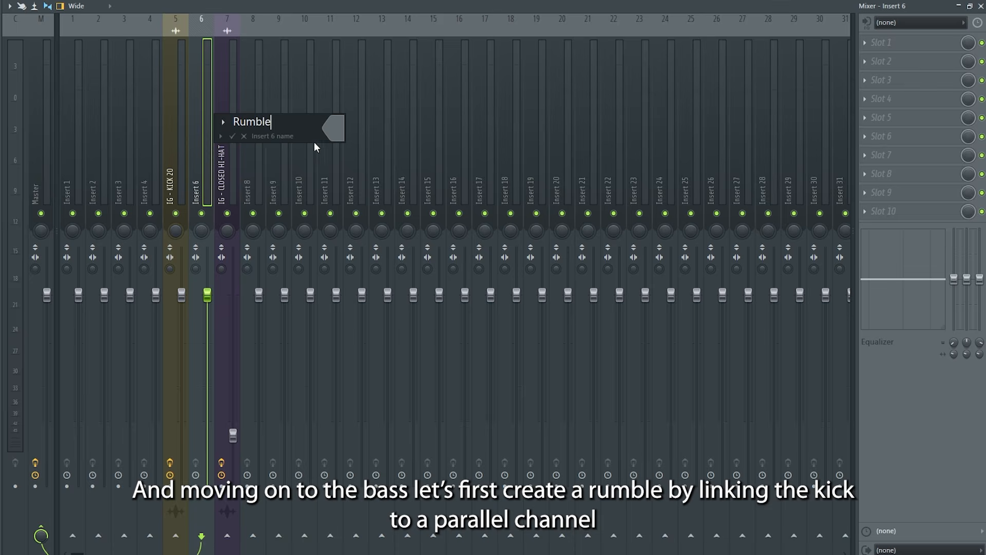
pyautogui.click(335, 130)
pyautogui.click(540, 414)
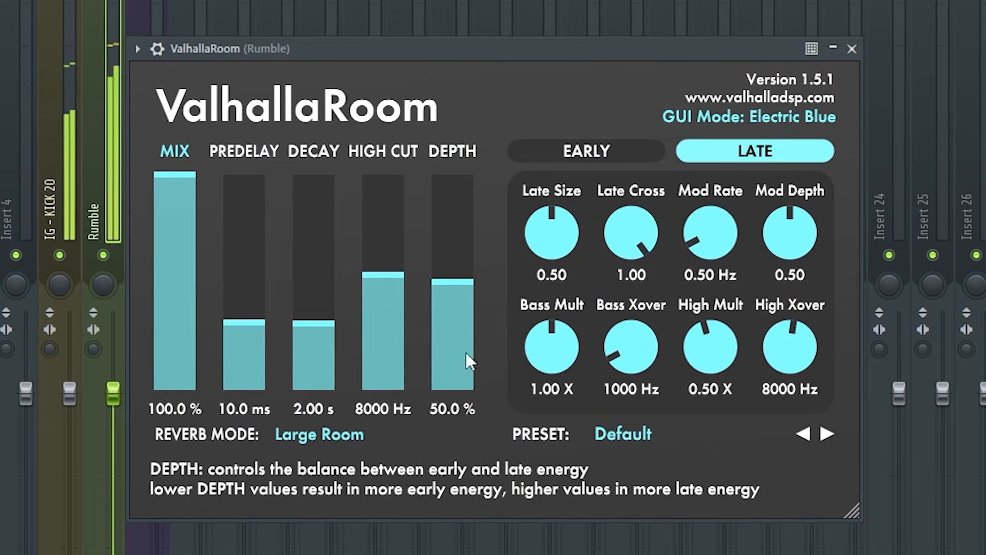
# Set the high cut of the ValhallaRoom reverb on the Rumble insert to 150 Hz and close the plugin
pyautogui.click(379, 408)
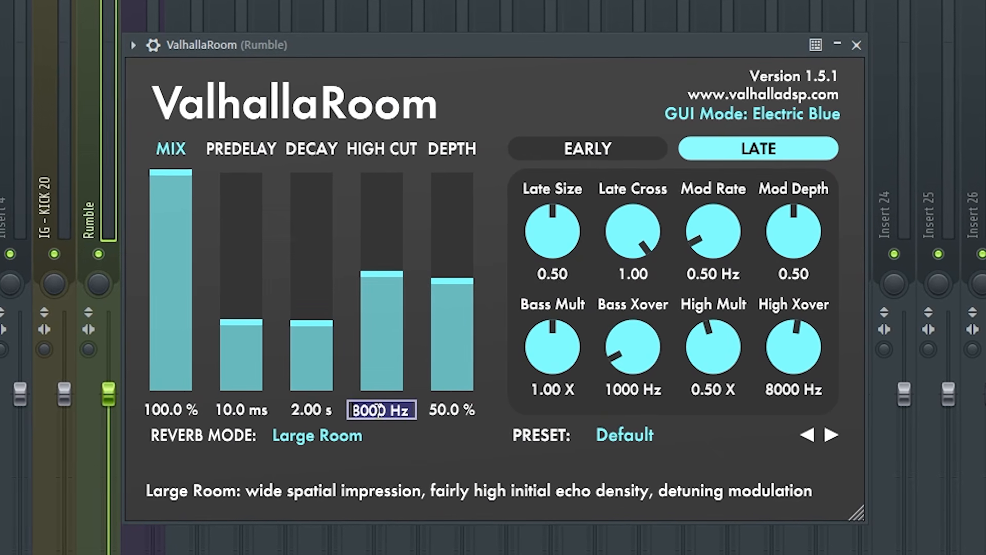
pyautogui.write('150')
pyautogui.press('Return')
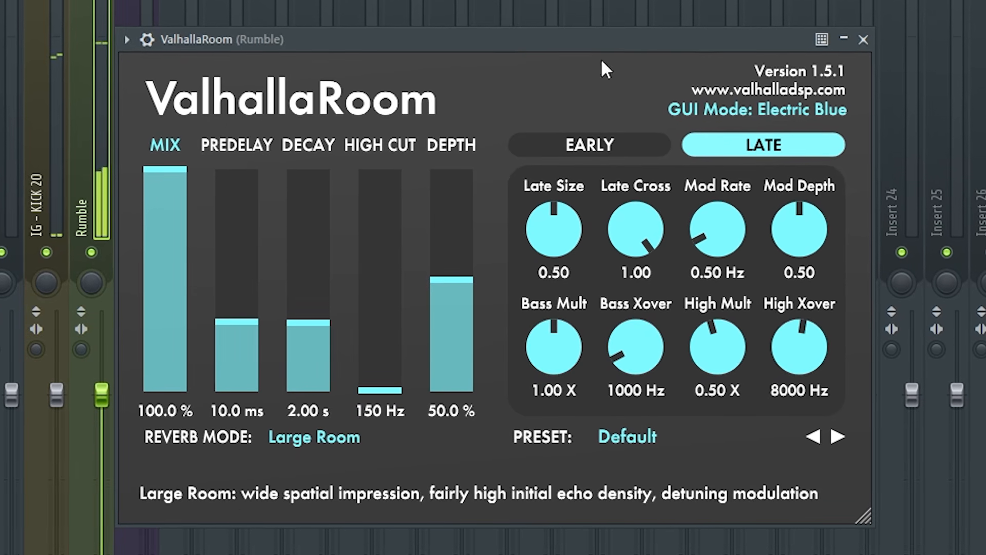
pyautogui.click(863, 40)
# Dock mixer insert 25 apart from the other inserts, name it Sidechain and colour it teal
pyautogui.rightClick(942, 8)
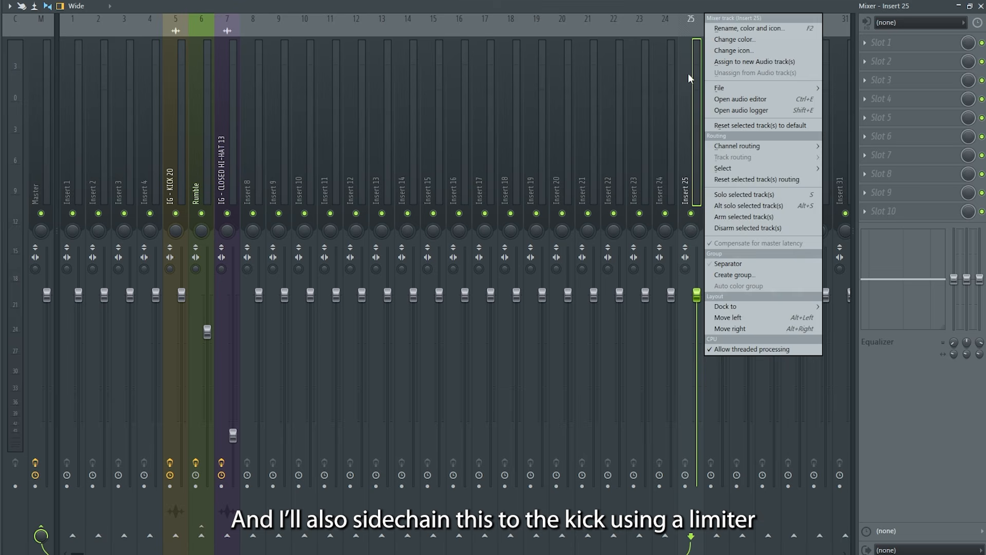
pyautogui.click(728, 263)
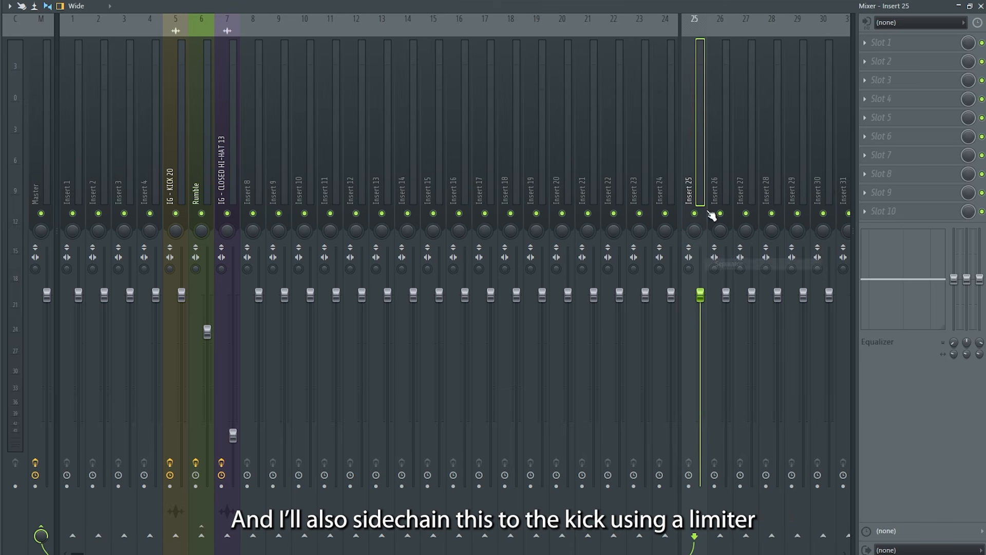
pyautogui.press('F2')
pyautogui.write('Sidechain')
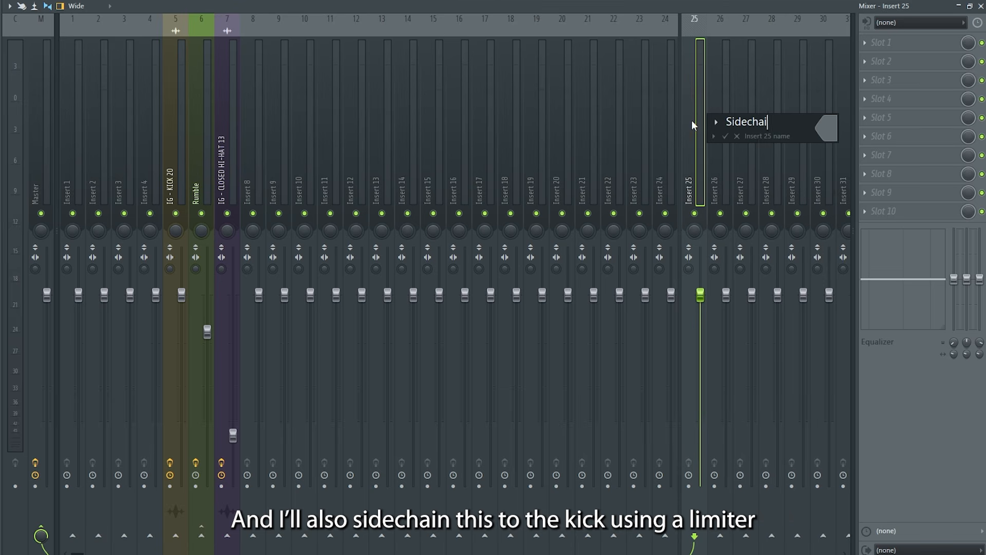
pyautogui.click(827, 128)
pyautogui.click(961, 412)
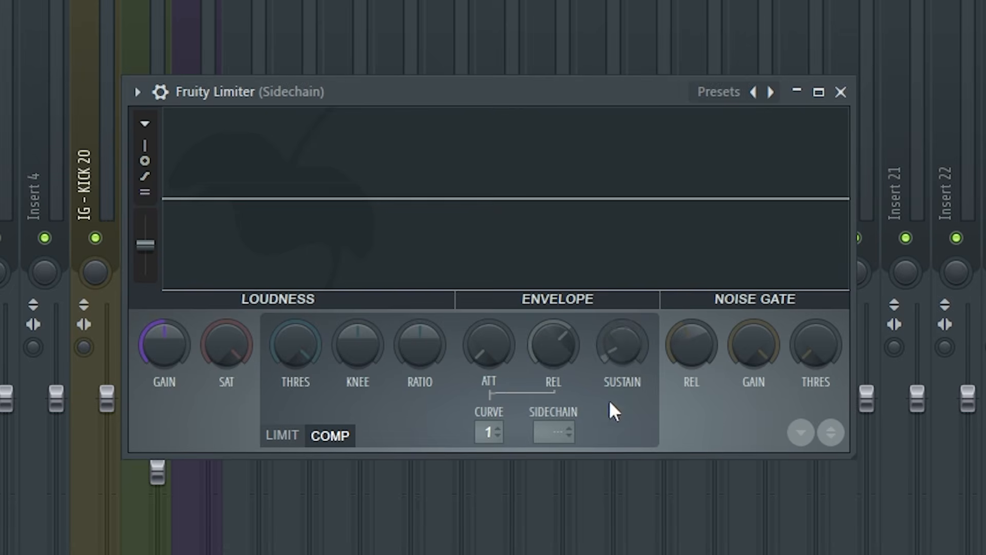
# In the Sidechain insert's Fruity Limiter, choose sidechain input 1, lower the compressor threshold, raise its ratio and play the result
pyautogui.click(550, 433)
pyautogui.click(596, 471)
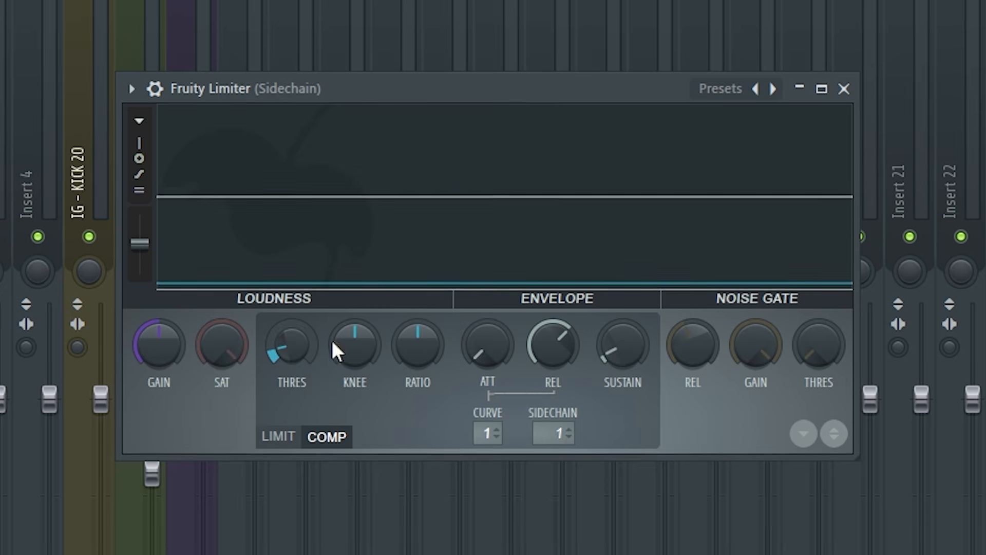
pyautogui.moveTo(417, 344); pyautogui.dragTo(419, 108)
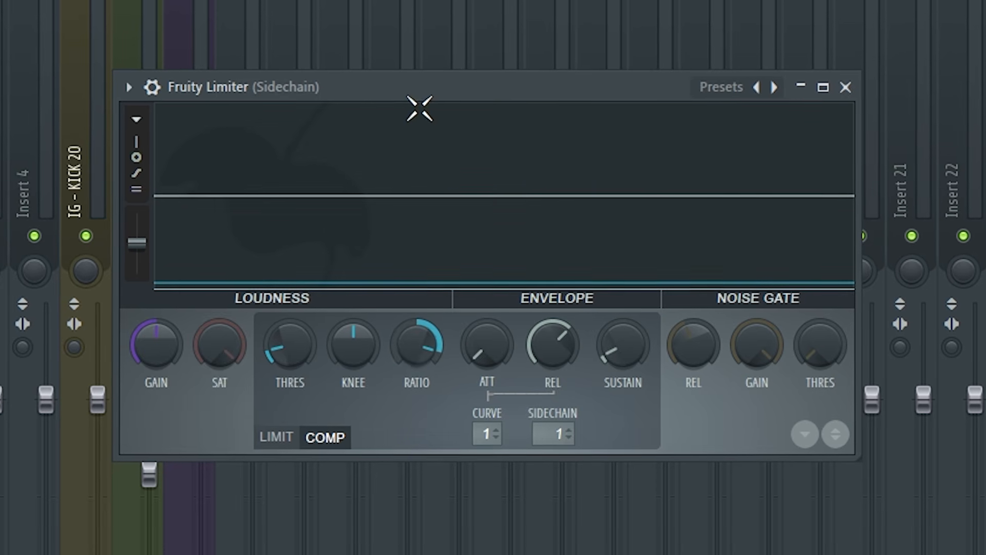
pyautogui.press('space')
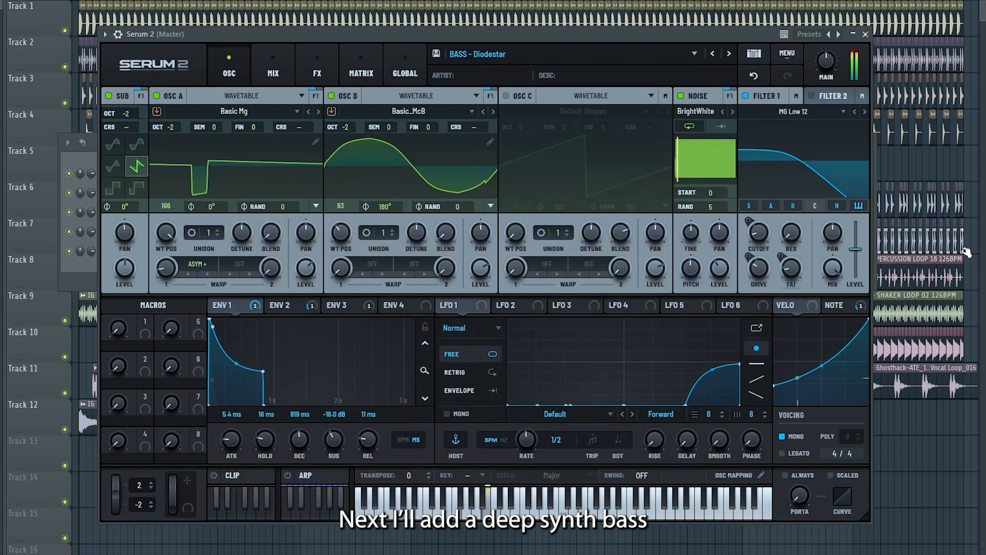
# Draw an off-beat bass rhythm of seven short B3 notes across bar 1 for the Serum 2 channel
pyautogui.click(72, 281)
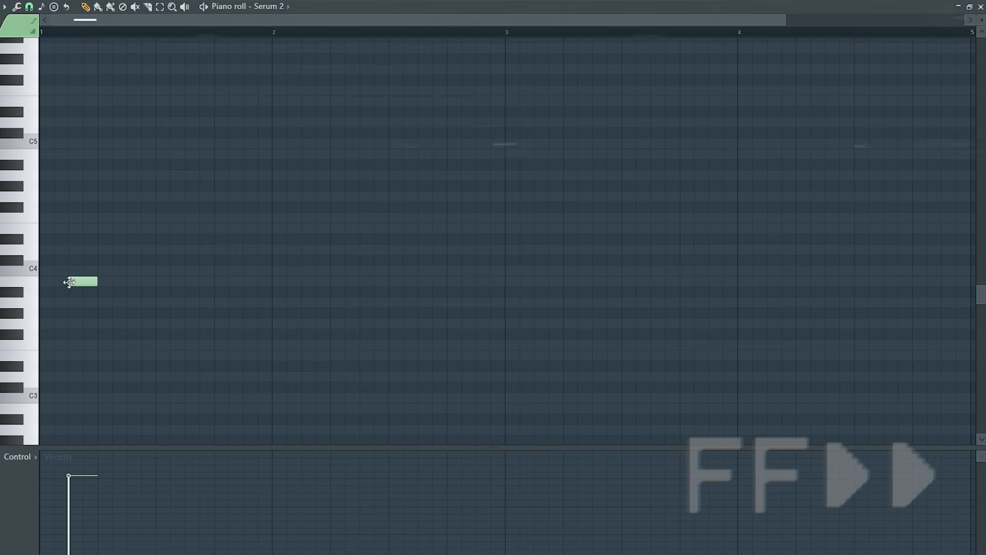
pyautogui.click(148, 284)
pyautogui.moveTo(170, 282)
pyautogui.mouseDown()
pyautogui.moveTo(156, 282)
pyautogui.moveTo(213, 281)
pyautogui.mouseUp()
pyautogui.click(177, 284)
pyautogui.click(192, 283)
pyautogui.click(234, 282)
pyautogui.click(272, 281)
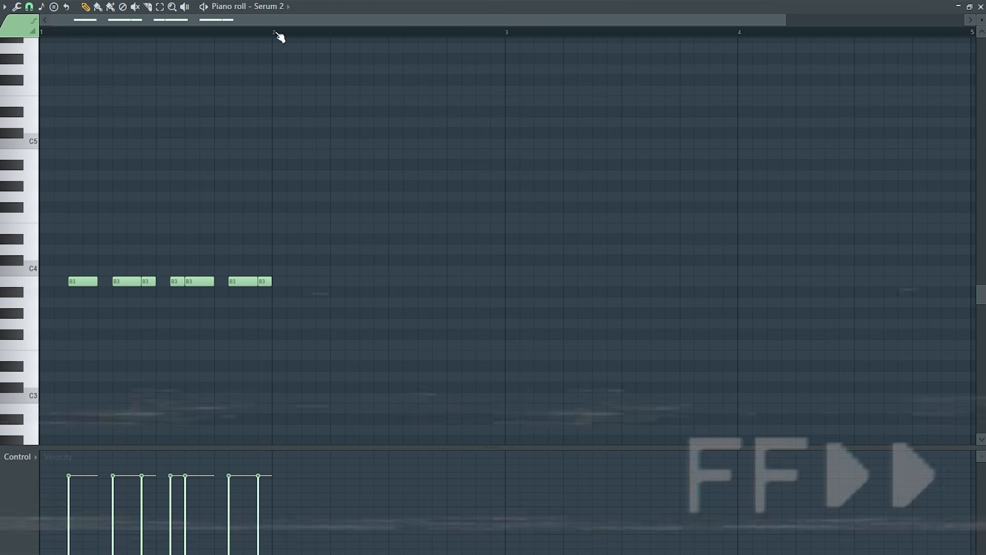
# Select the one-bar B3 bass rhythm and duplicate it three times to fill bars 1 to 4
pyautogui.moveTo(279, 34); pyautogui.dragTo(47, 107)
pyautogui.hotkey('ctrl', 'b')
pyautogui.hotkey('ctrl', 'b')
pyautogui.hotkey('ctrl', 'b')
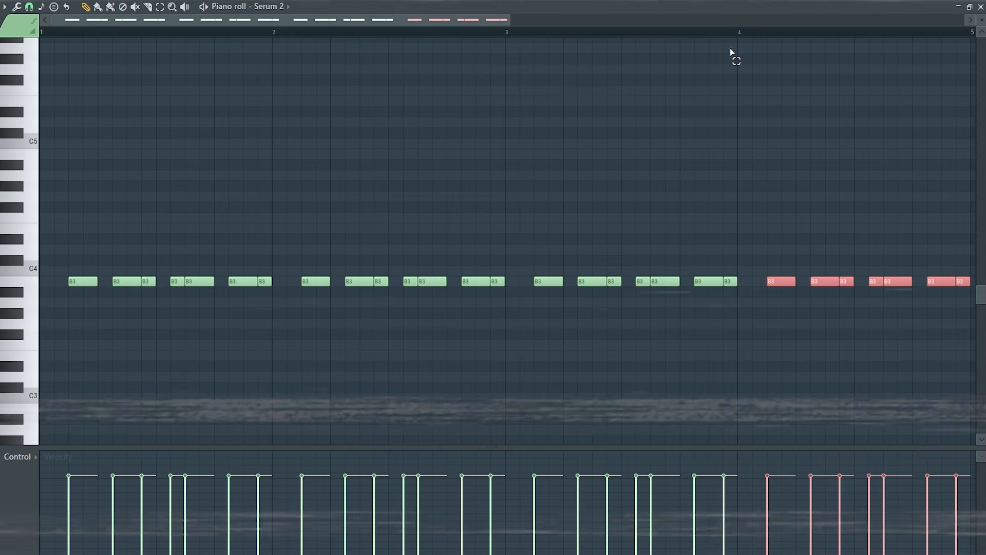
pyautogui.keyDown('ctrl'); pyautogui.click(386, 158); pyautogui.keyUp('ctrl')
# Play back the bass line and route its Serum 2 mixer insert to the Sidechain insert
pyautogui.scroll(-2, 426, 214)
pyautogui.scroll(1, 427, 214)
pyautogui.press('space')
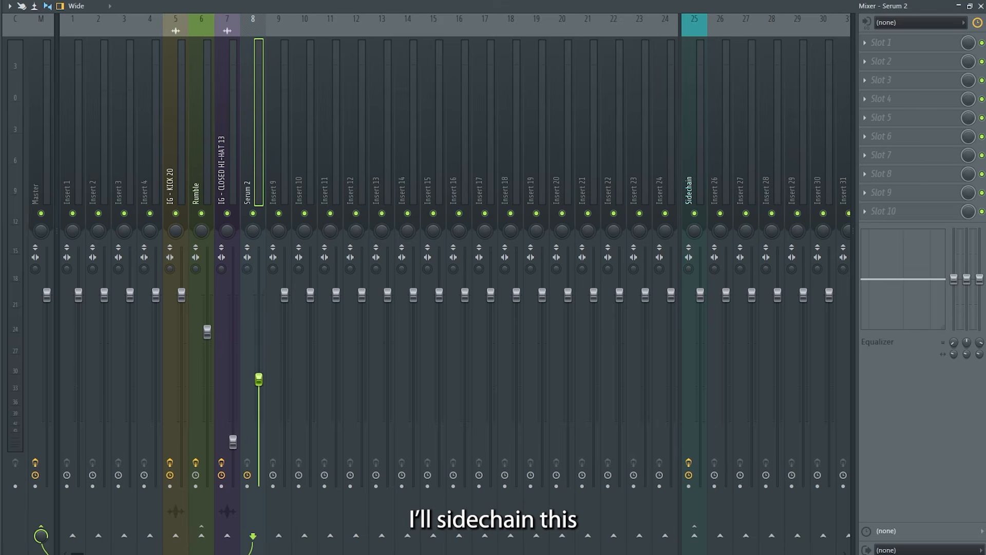
pyautogui.click(733, 519)
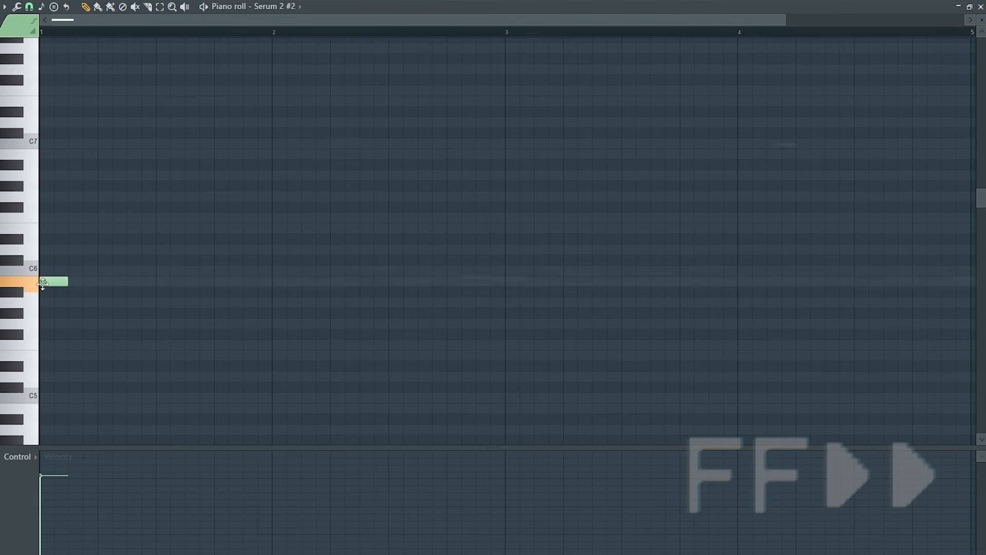
# Start the Serum 2 #2 lead with B5 and F#5 of three steps each and a two-step G5, and audition them
pyautogui.moveTo(51, 280); pyautogui.dragTo(51, 249)
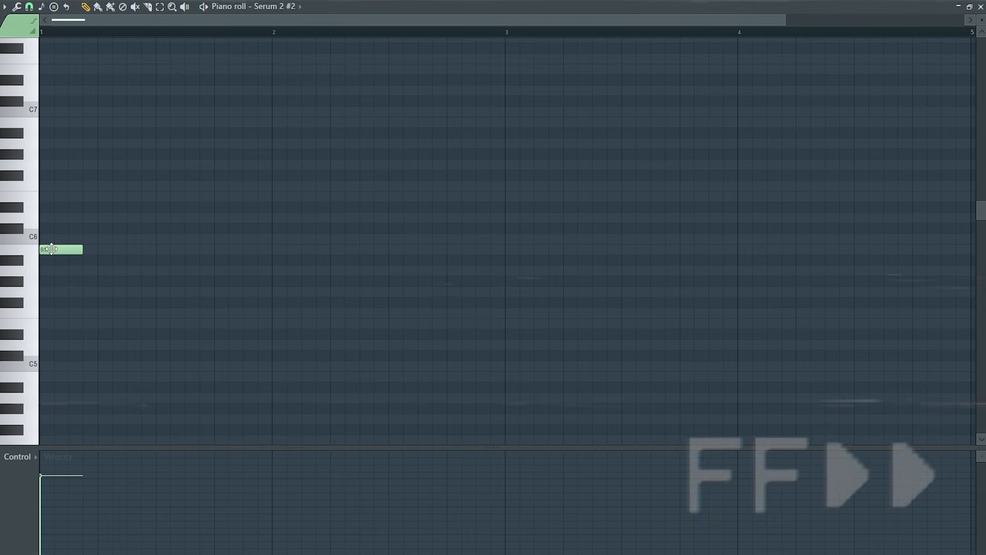
pyautogui.click(91, 303)
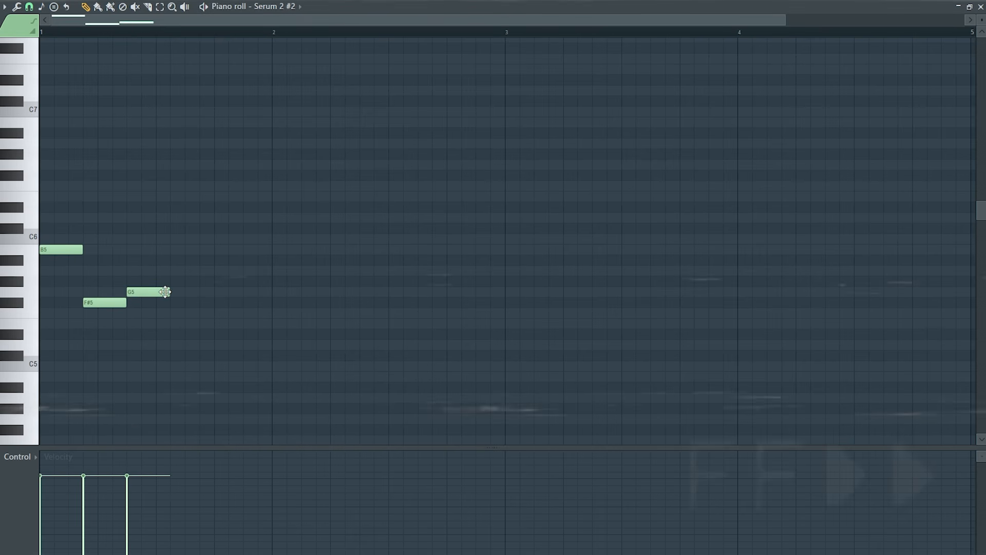
pyautogui.moveTo(170, 292); pyautogui.dragTo(156, 291)
pyautogui.press('space')
pyautogui.scroll(-1, 175, 260)
pyautogui.press('space')
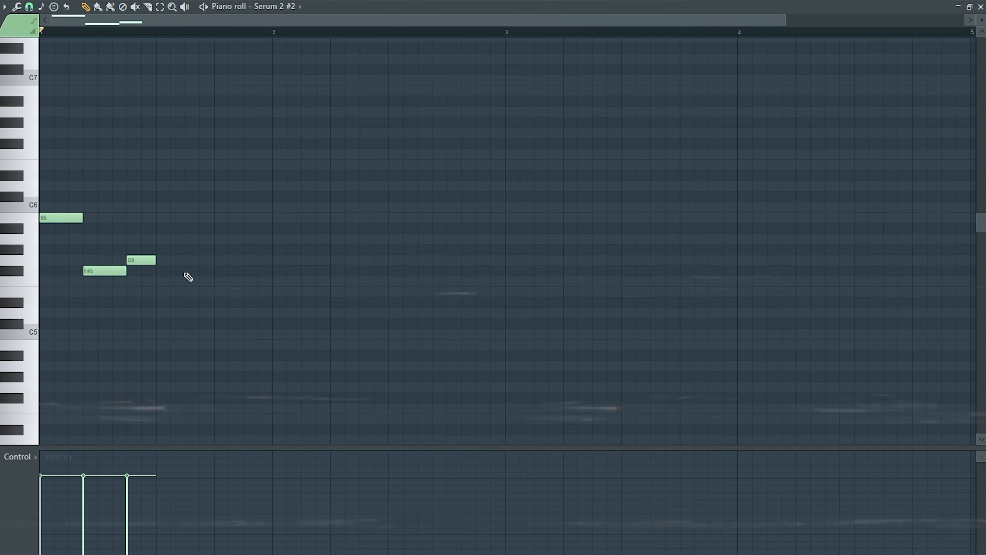
# Complete bar 1 of the lead with two-step B5 and C#6 notes and a one-beat G5, and play it
pyautogui.click(160, 218)
pyautogui.click(191, 197)
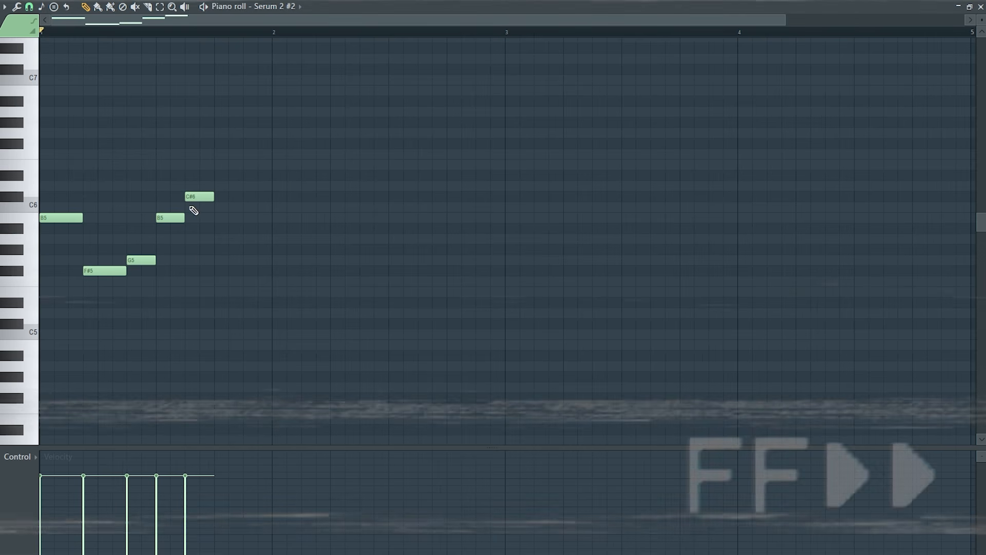
pyautogui.moveTo(219, 252); pyautogui.dragTo(271, 262)
pyautogui.press('space')
pyautogui.press('space')
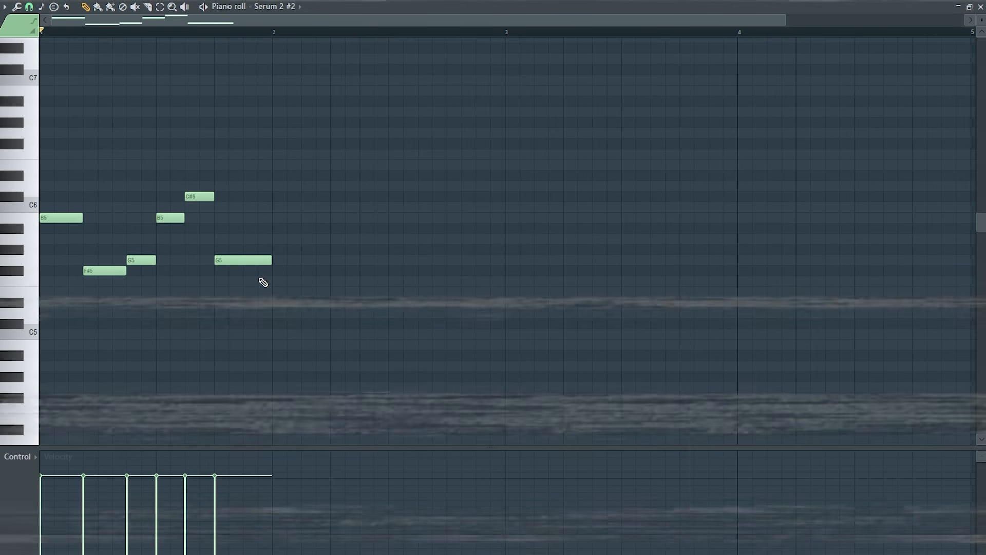
# Duplicate the one-bar lead melody three times to fill four bars, deselect the notes and listen to the result
pyautogui.hotkey('ctrl', 'a')
pyautogui.hotkey('ctrl', 'b')
pyautogui.hotkey('ctrl', 'b')
pyautogui.hotkey('ctrl', 'b')
pyautogui.hotkey('ctrl', 'd')
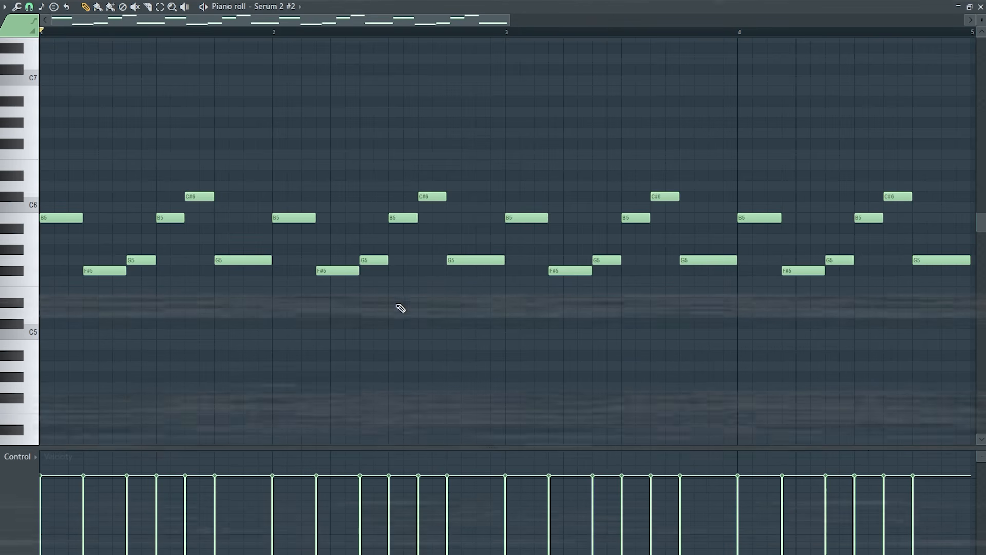
pyautogui.press('space')
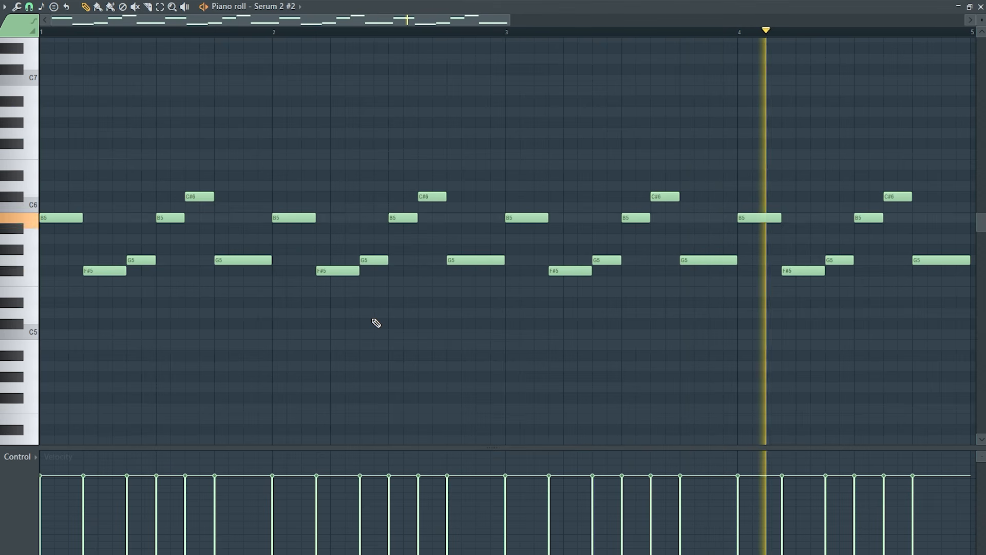
pyautogui.press('space')
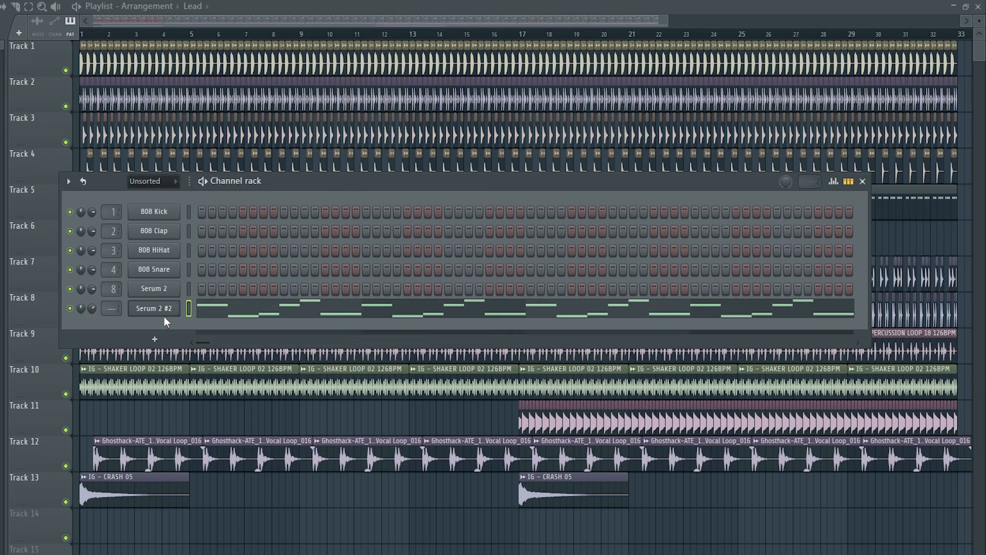
# Clone the Serum 2 #2 lead channel and close the new instrument's window
pyautogui.rightClick(163, 313)
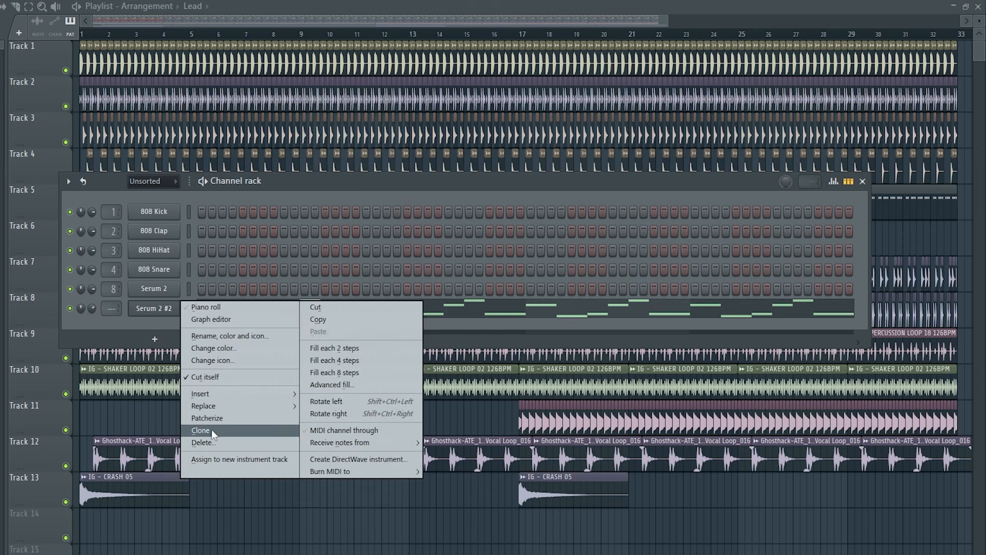
pyautogui.click(212, 430)
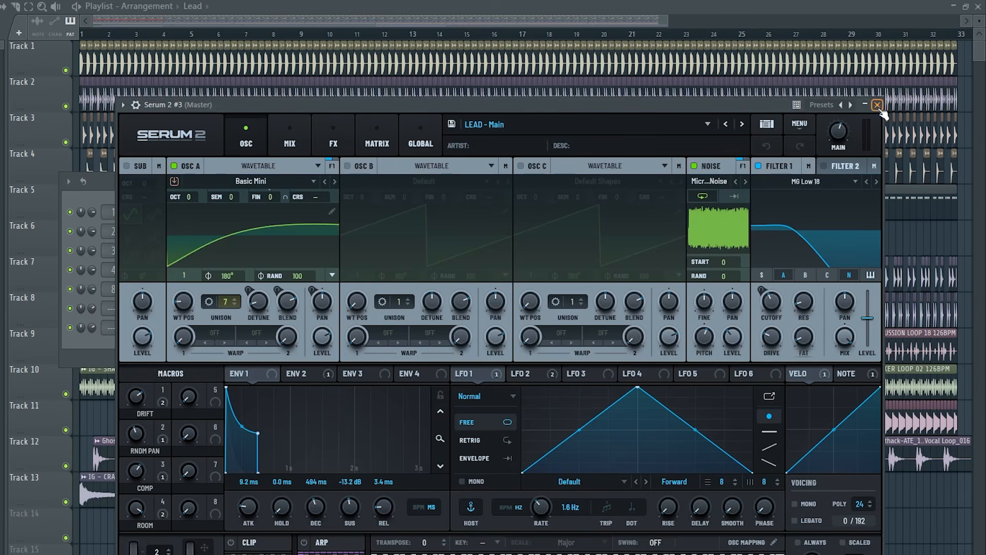
pyautogui.click(878, 106)
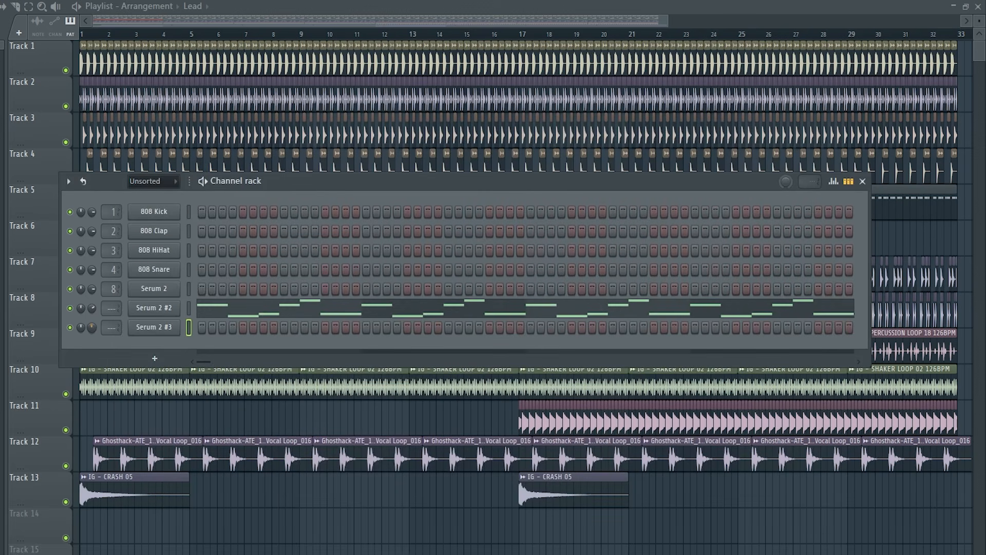
# Draw a sparse counter-melody of one-step notes over four bars on the cloned channel: B6, C#7, D7, D7, C#7 and F#6
pyautogui.click(46, 155)
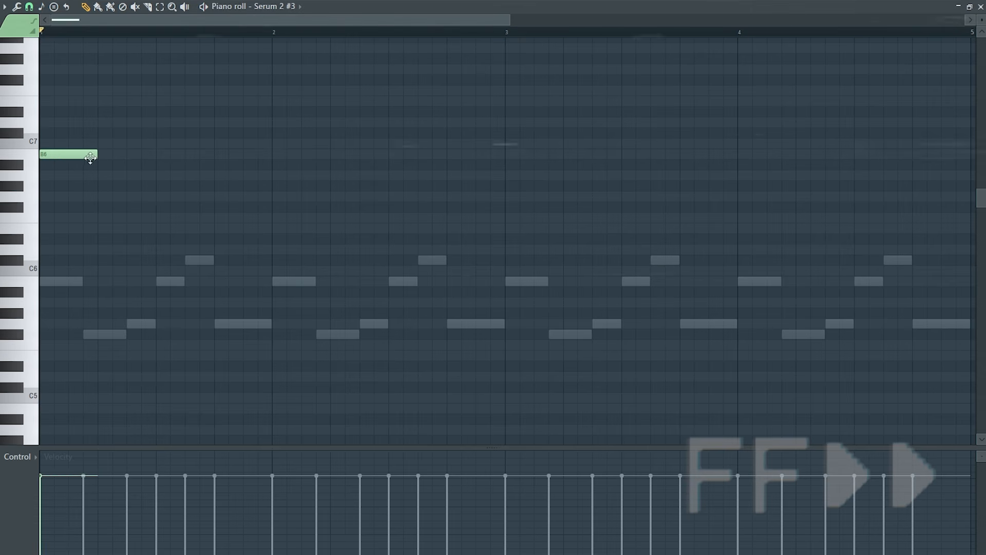
pyautogui.moveTo(91, 158); pyautogui.dragTo(47, 162)
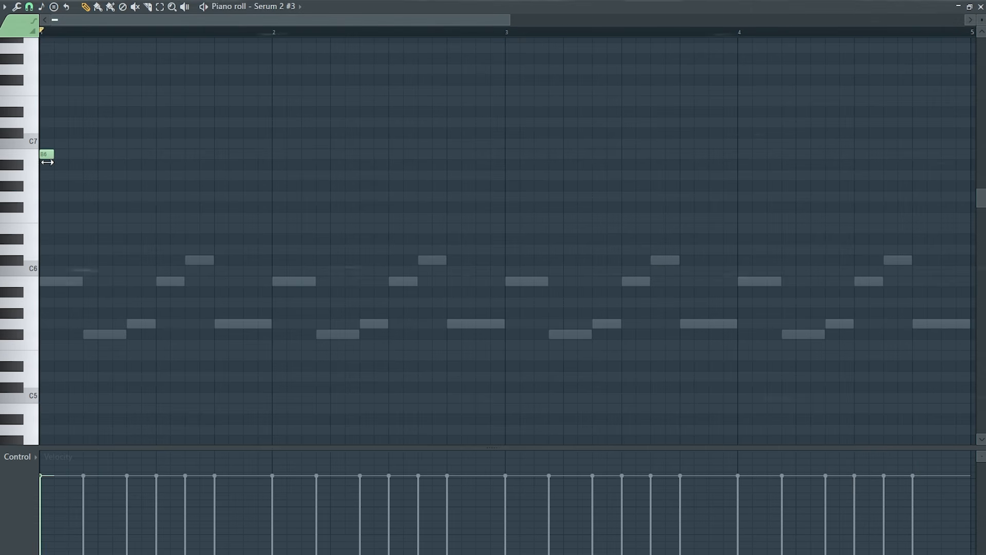
pyautogui.click(450, 134)
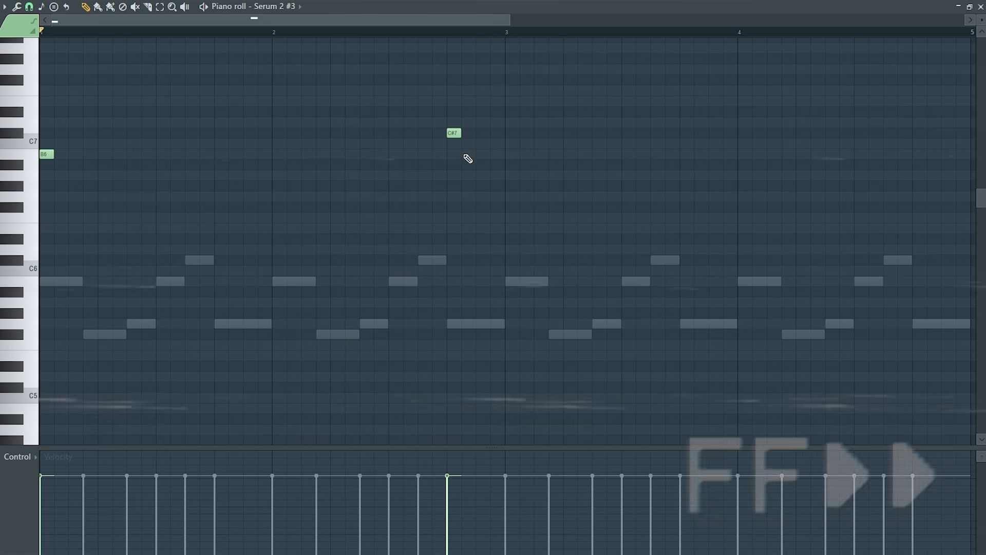
pyautogui.click(508, 124)
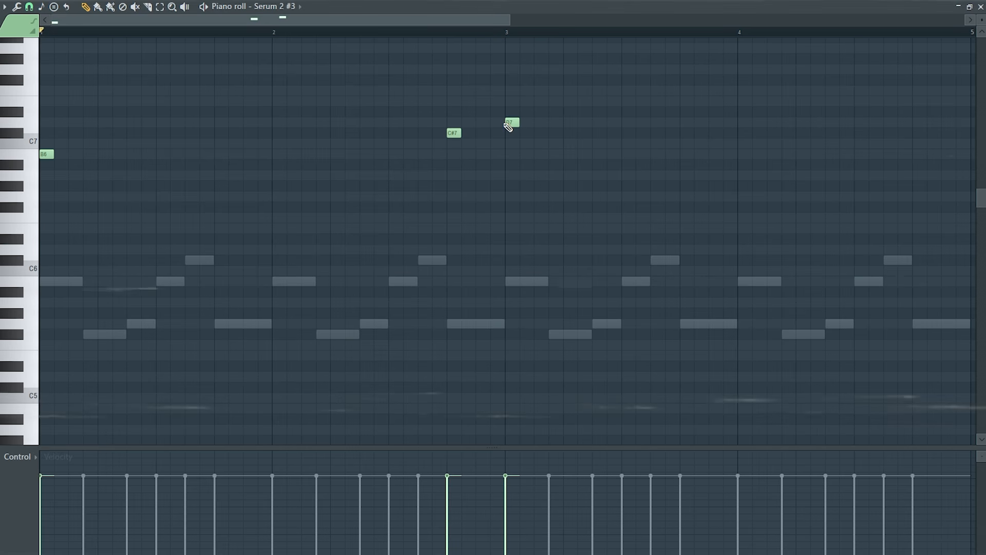
pyautogui.click(712, 124)
pyautogui.click(858, 134)
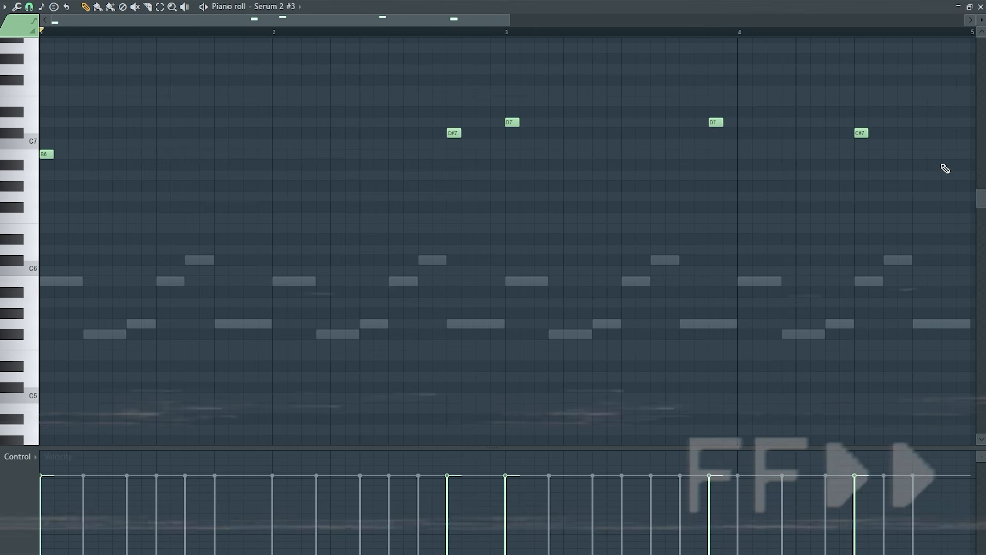
pyautogui.click(951, 187)
pyautogui.moveTo(948, 186); pyautogui.dragTo(948, 207)
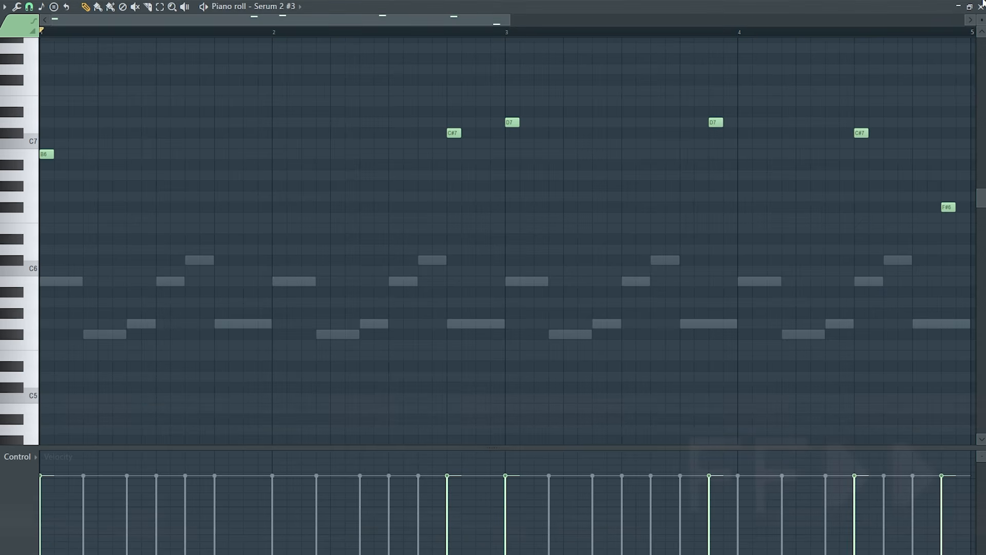
# Play the counter-melody and apply a 1/4-note sidechain volume curve in ShaperBox 3 on the Serum 2 #2 mixer track
pyautogui.scroll(1, 385, 312)
pyautogui.press('space')
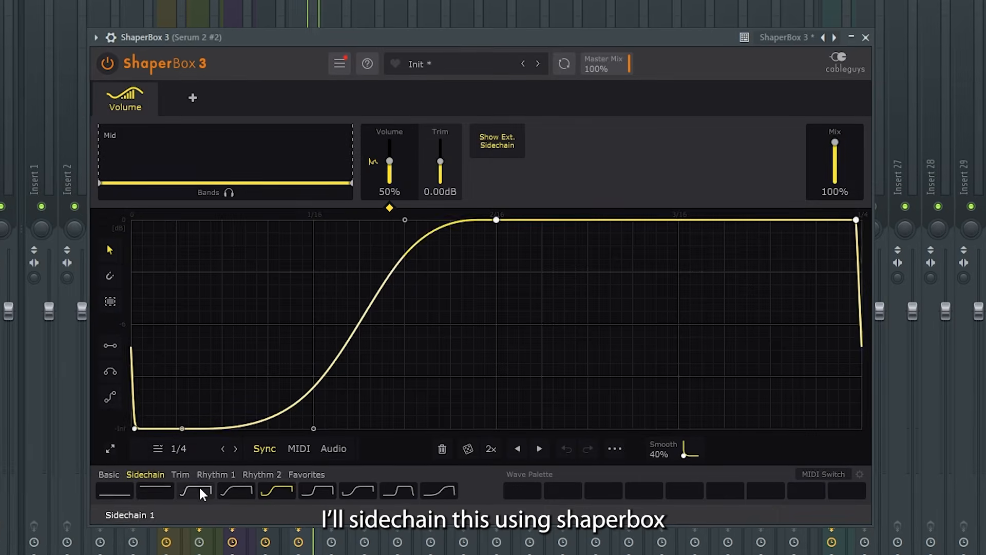
pyautogui.click(199, 486)
pyautogui.click(234, 492)
pyautogui.press('space')
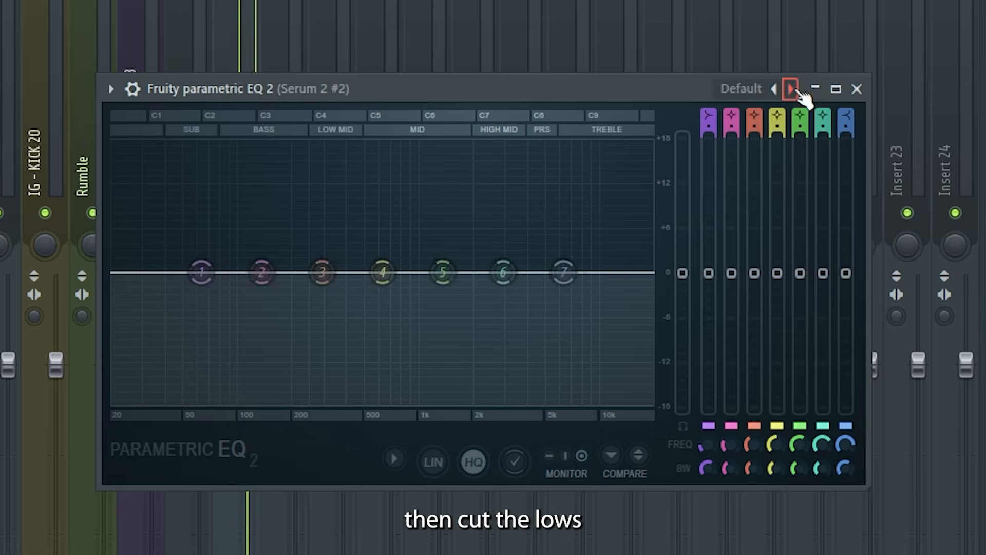
# Raise the low cut of the lead's Fruity parametric EQ 2 to the low mids and add a high band in FabFilter Saturn
pyautogui.press('space')
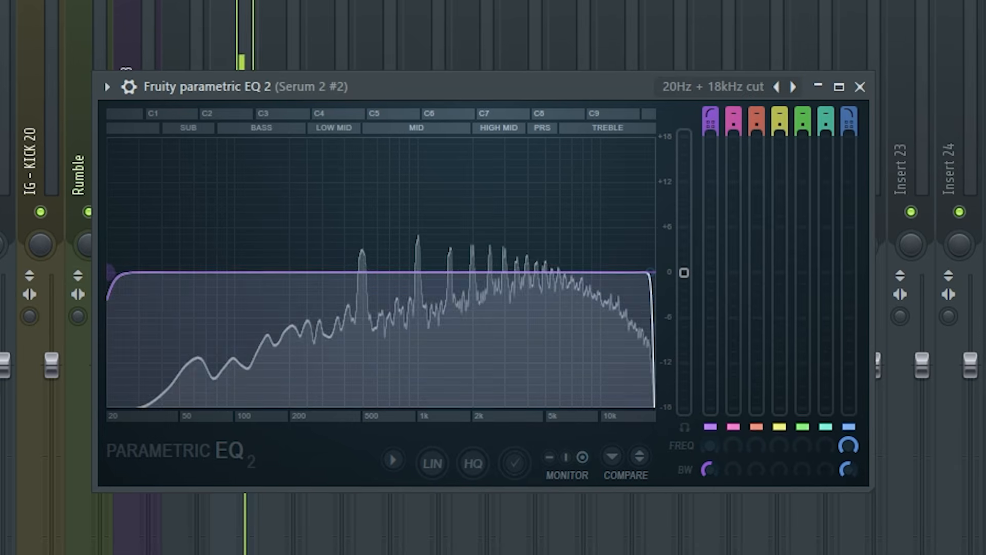
pyautogui.moveTo(109, 272); pyautogui.dragTo(315, 271)
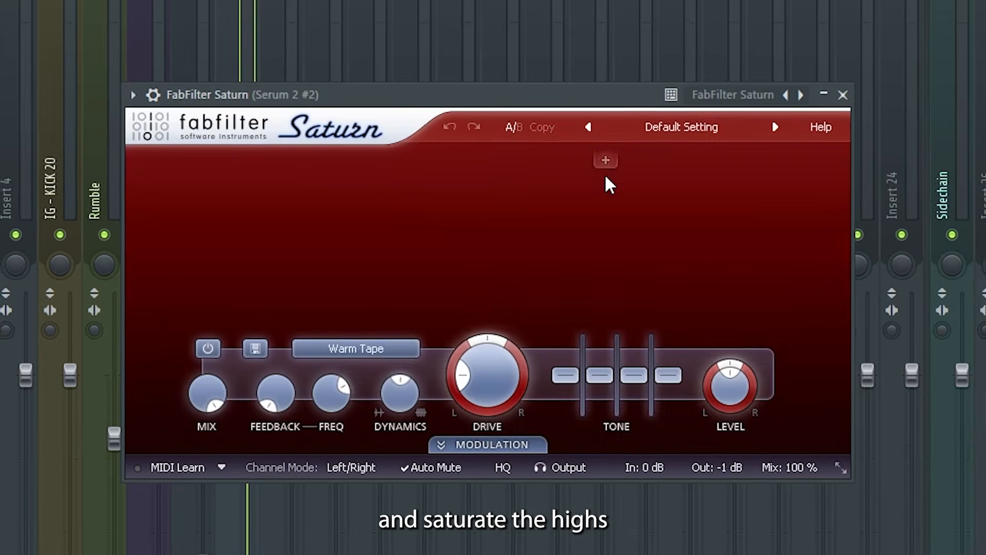
pyautogui.click(605, 177)
pyautogui.moveTo(723, 233); pyautogui.dragTo(728, 236)
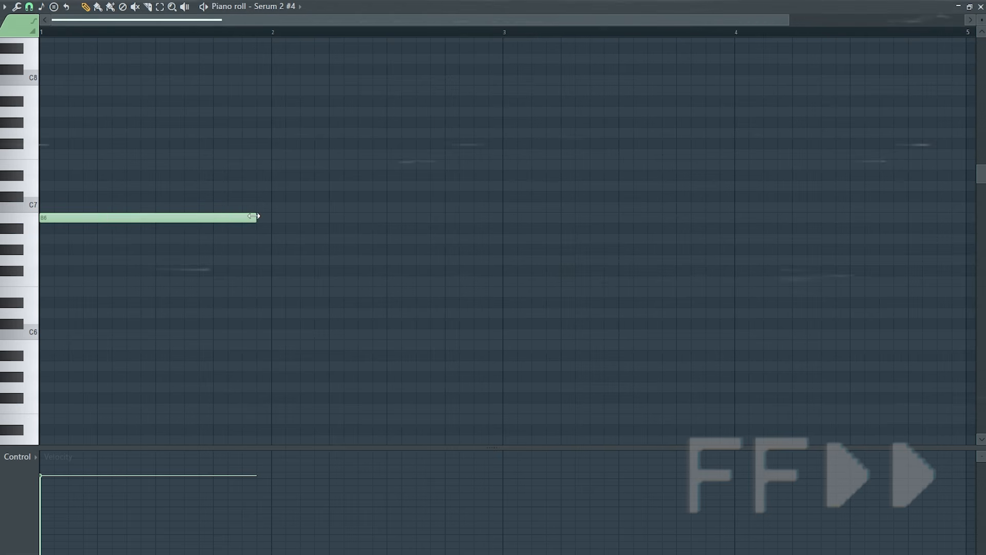
# Draw a four-bar pad line on Serum 2 #4: B6 for seven beats, C#7 for one, D7 for six, C#7 for two, and play it
pyautogui.moveTo(264, 216); pyautogui.dragTo(447, 216)
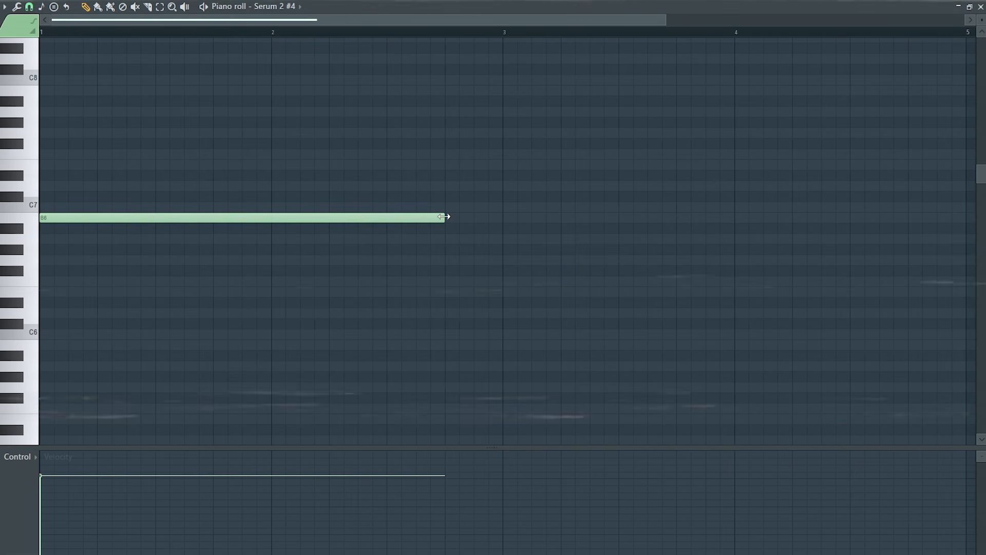
pyautogui.click(447, 197)
pyautogui.moveTo(848, 196); pyautogui.dragTo(502, 200)
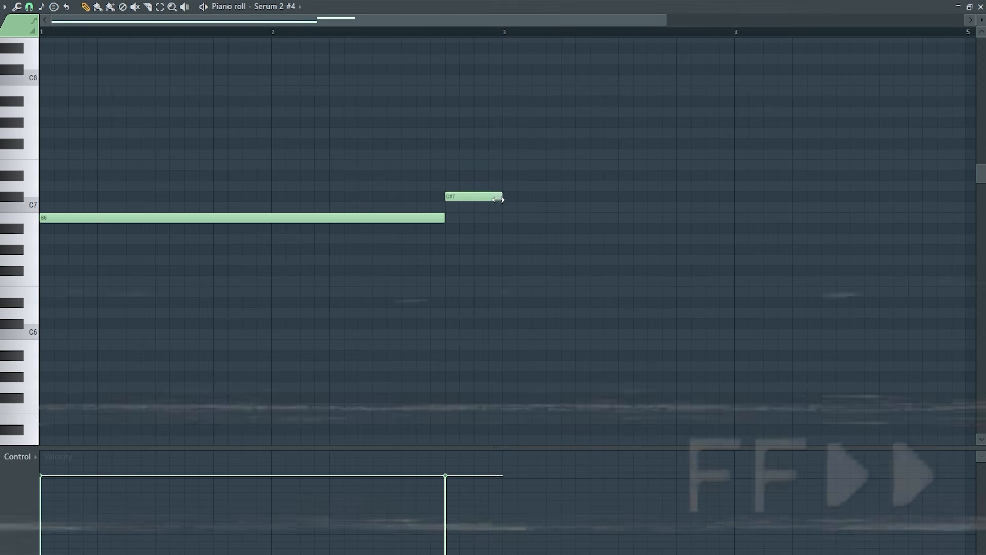
pyautogui.click(506, 186)
pyautogui.moveTo(563, 187); pyautogui.dragTo(960, 195)
pyautogui.click(854, 196)
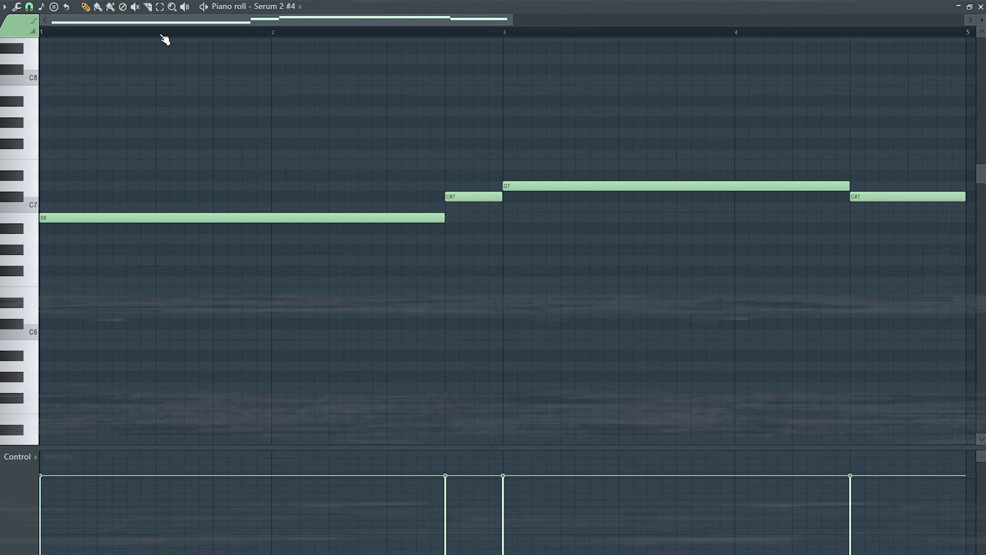
pyautogui.press('space')
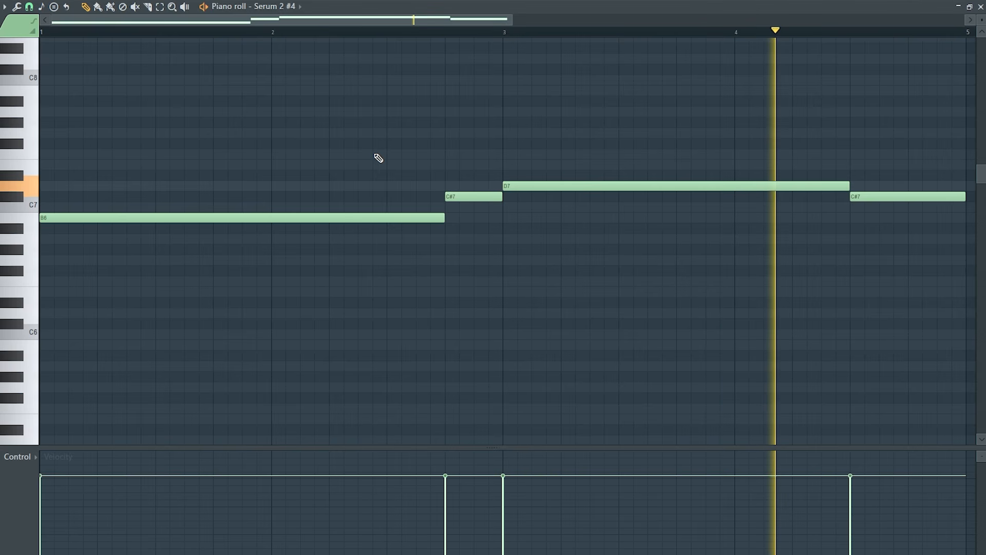
pyautogui.click(968, 8)
pyautogui.click(736, 520)
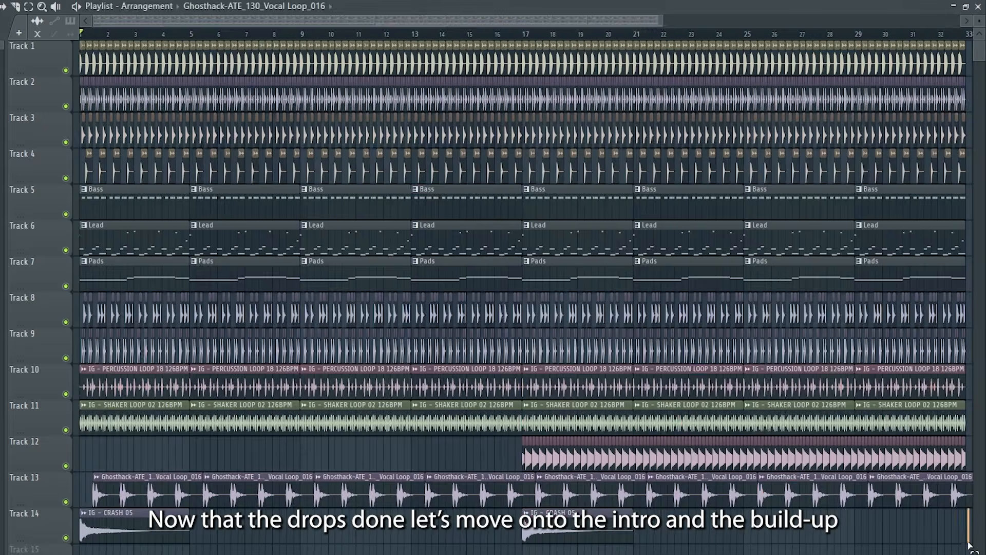
# Move all the drop's playlist clips so that the arrangement starts at bar 25
pyautogui.hotkey('ctrl', 'a')
pyautogui.moveTo(197, 264); pyautogui.dragTo(798, 262)
pyautogui.scroll(6, 754, 264)
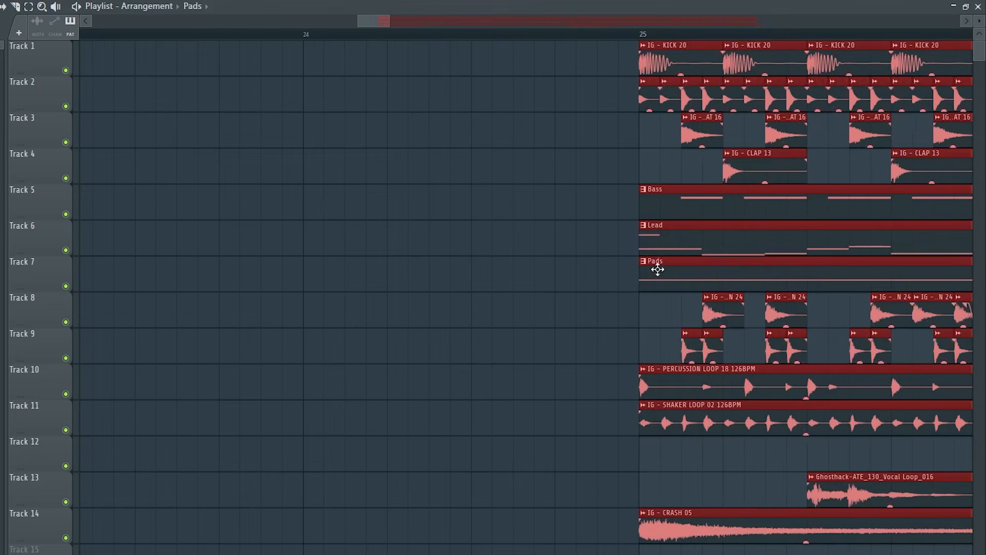
pyautogui.scroll(-7, 483, 301)
pyautogui.keyDown('ctrl'); pyautogui.click(338, 292); pyautogui.keyUp('ctrl')
pyautogui.moveTo(344, 21); pyautogui.dragTo(178, 24)
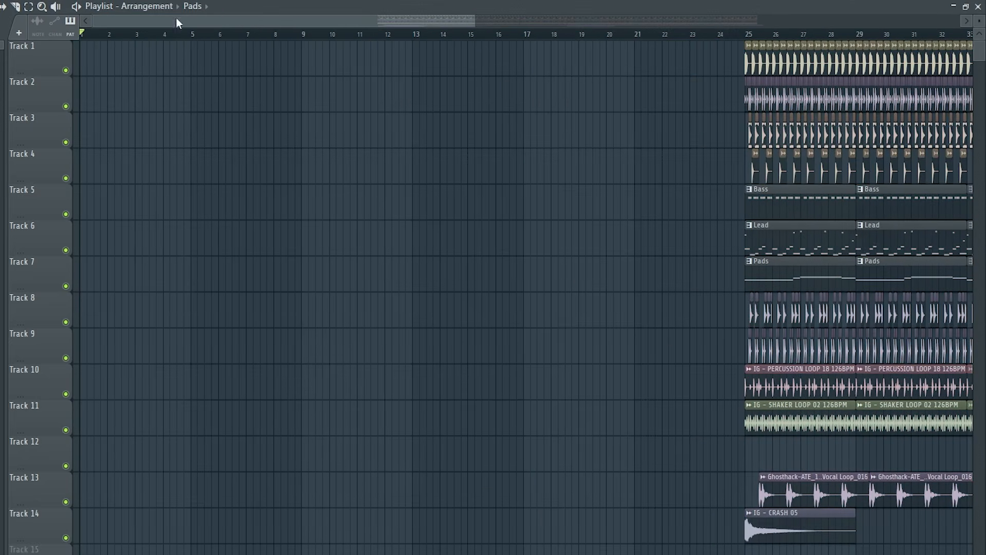
# Copy eight bars of the kick on Track 1 and the vocal loop on Track 13 to the start of the song
pyautogui.moveTo(472, 21); pyautogui.dragTo(759, 21)
pyautogui.moveTo(432, 56); pyautogui.dragTo(591, 76)
pyautogui.moveTo(432, 438); pyautogui.dragTo(591, 504)
pyautogui.hotkey('ctrl', 'b')
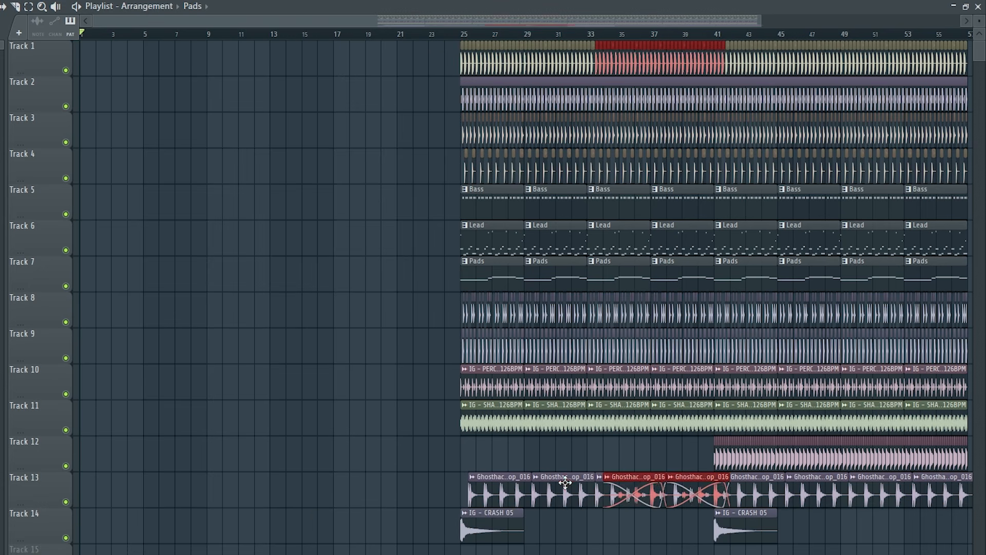
pyautogui.moveTo(633, 479); pyautogui.dragTo(23, 442)
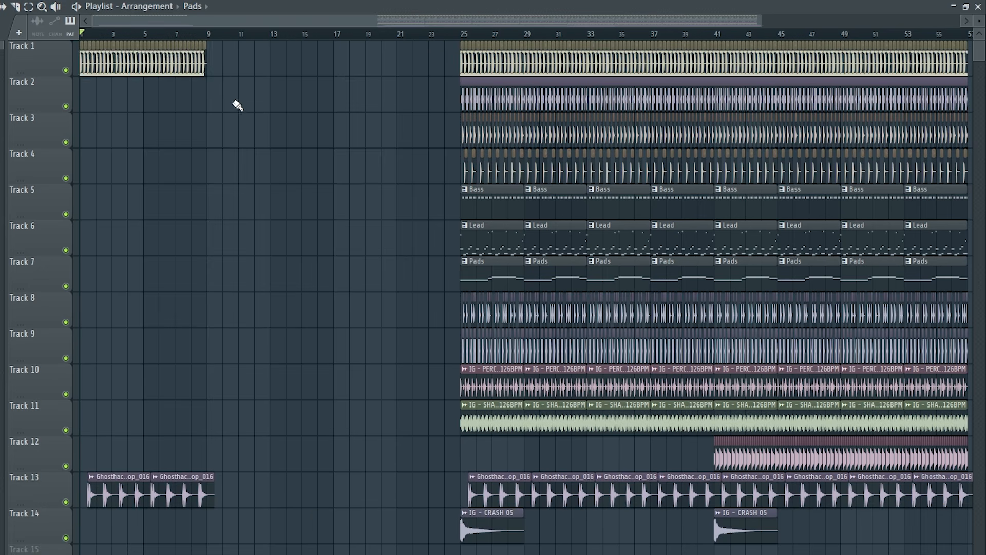
# Duplicate the intro's kick and vocal loop clips to fill bars 9 to 17
pyautogui.moveTo(81, 51); pyautogui.dragTo(325, 526)
pyautogui.hotkey('ctrl', 'b')
pyautogui.moveTo(245, 499); pyautogui.dragTo(240, 500)
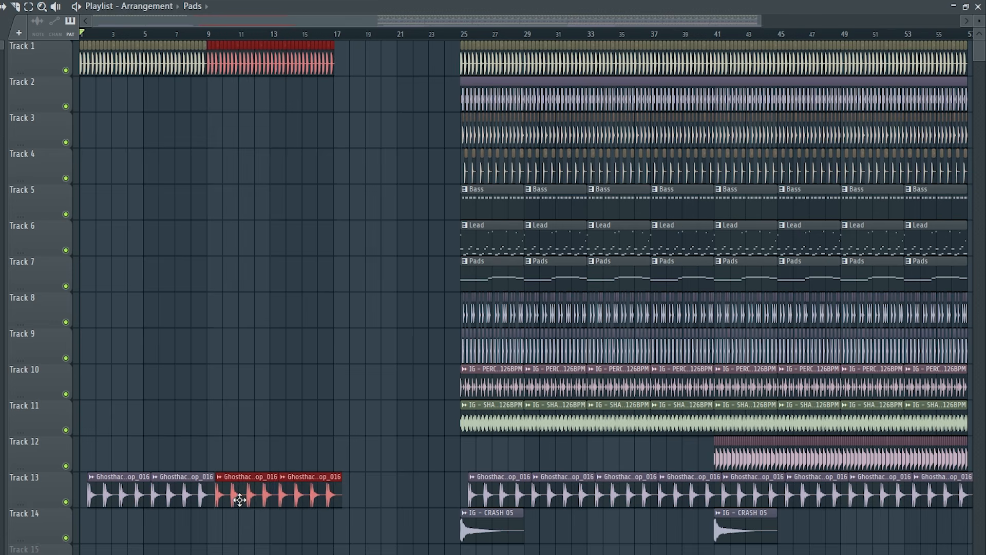
pyautogui.keyDown('ctrl'); pyautogui.click(280, 399); pyautogui.keyUp('ctrl')
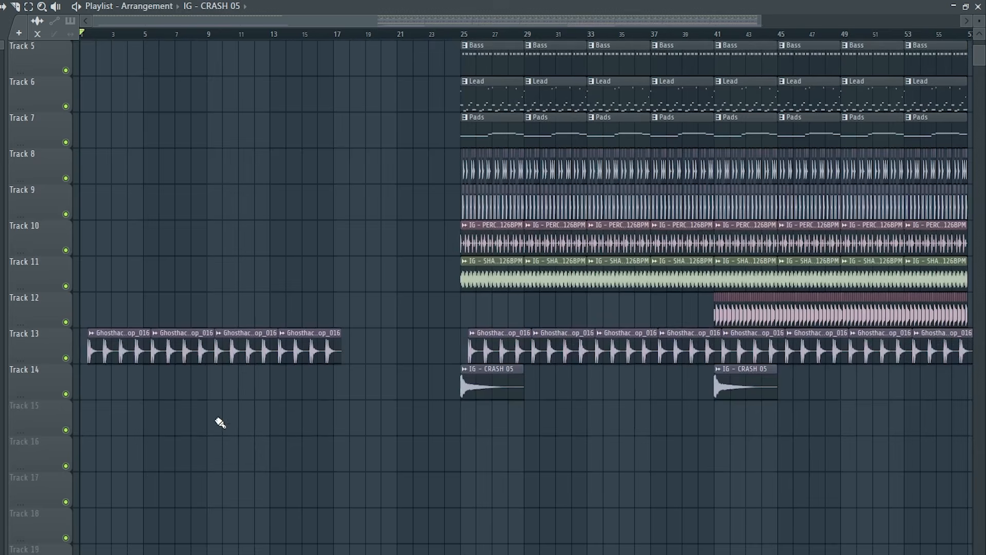
# Place IG - CRASH 05 at bar 9 and copy eight bars of the clips on Tracks 2, 9 and 10 there
pyautogui.click(216, 388)
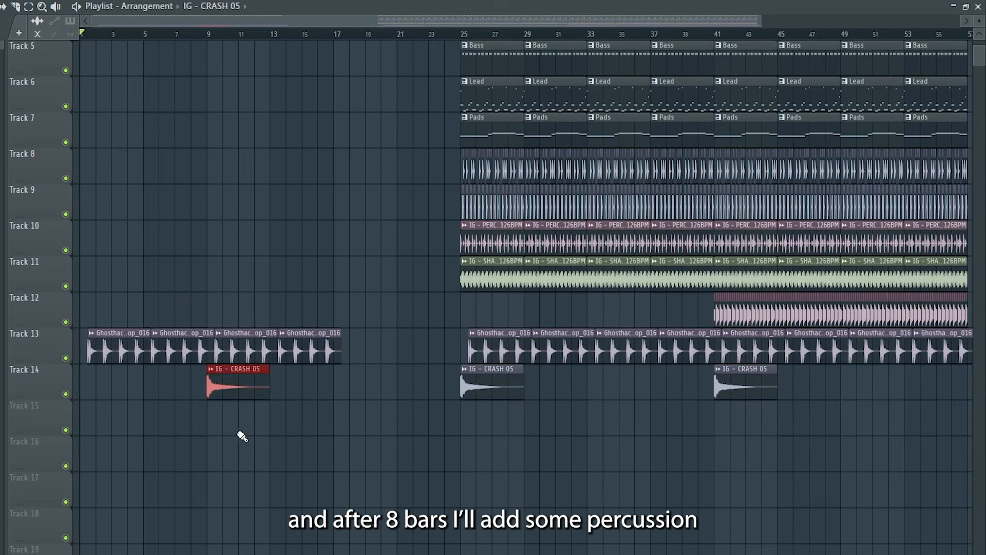
pyautogui.scroll(4, 234, 430)
pyautogui.moveTo(433, 330); pyautogui.dragTo(587, 385)
pyautogui.moveTo(440, 106); pyautogui.dragTo(588, 108)
pyautogui.moveTo(485, 363); pyautogui.dragTo(230, 363)
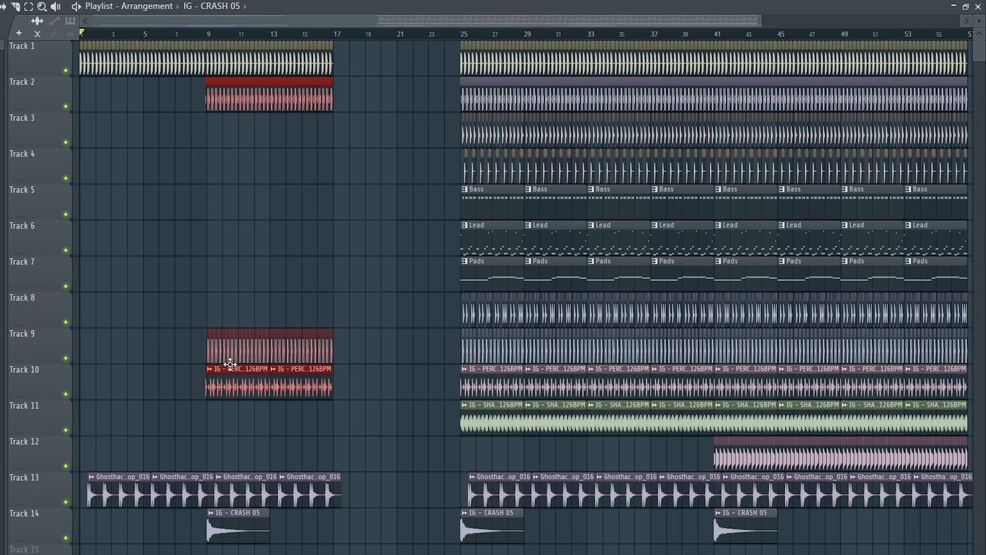
pyautogui.click(235, 282)
# Duplicate all clips from bars 9 to 17 into bars 17 to 25
pyautogui.moveTo(379, 542); pyautogui.dragTo(209, 68)
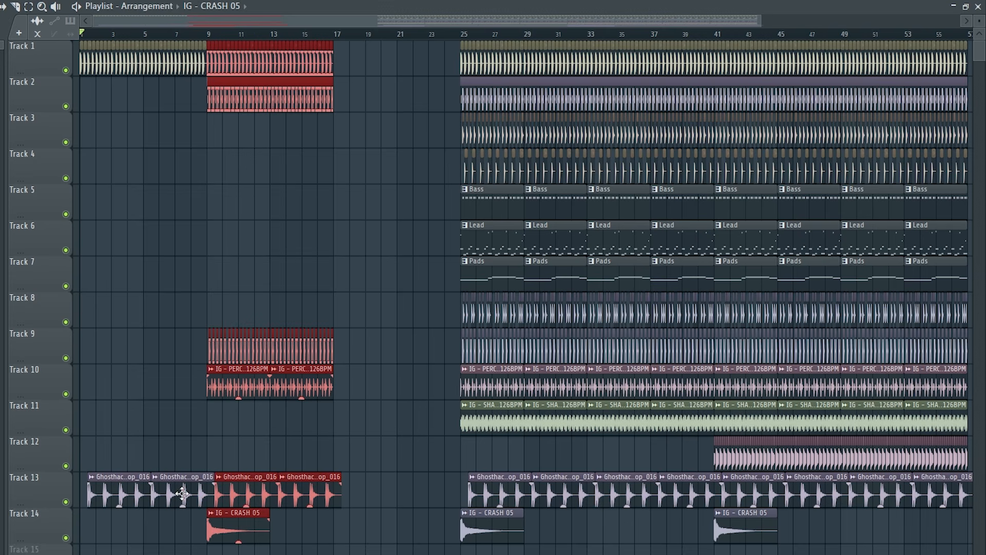
pyautogui.hotkey('ctrl', 'b')
pyautogui.scroll(5, 358, 519)
pyautogui.moveTo(368, 524); pyautogui.dragTo(333, 525)
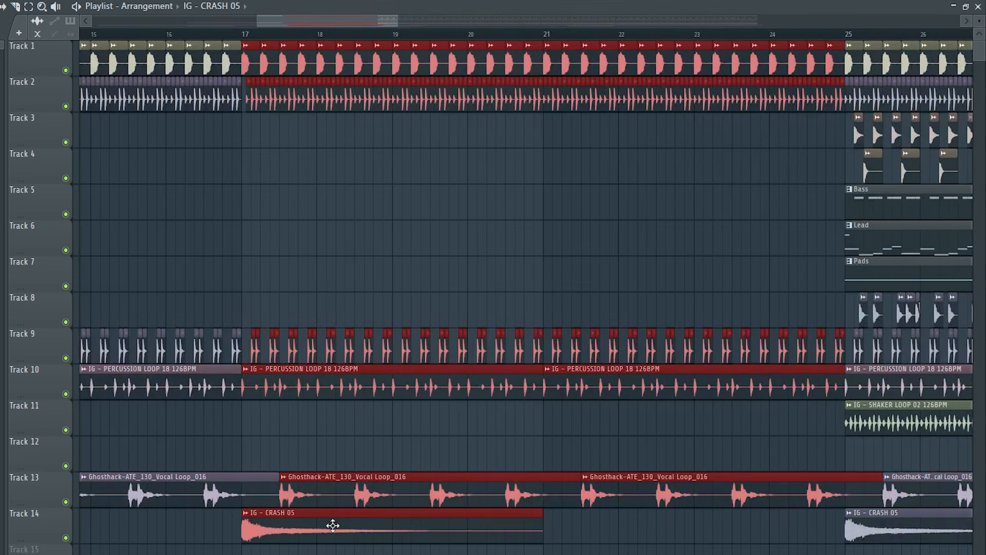
# Clear bar 24 of the kick, hi-hat and percussion clips on Tracks 1, 2, 9 and 10 to leave a gap before the drop
pyautogui.rightClick(334, 445)
pyautogui.scroll(-3, 608, 129)
pyautogui.scroll(3, 719, 113)
pyautogui.rightClick(700, 109)
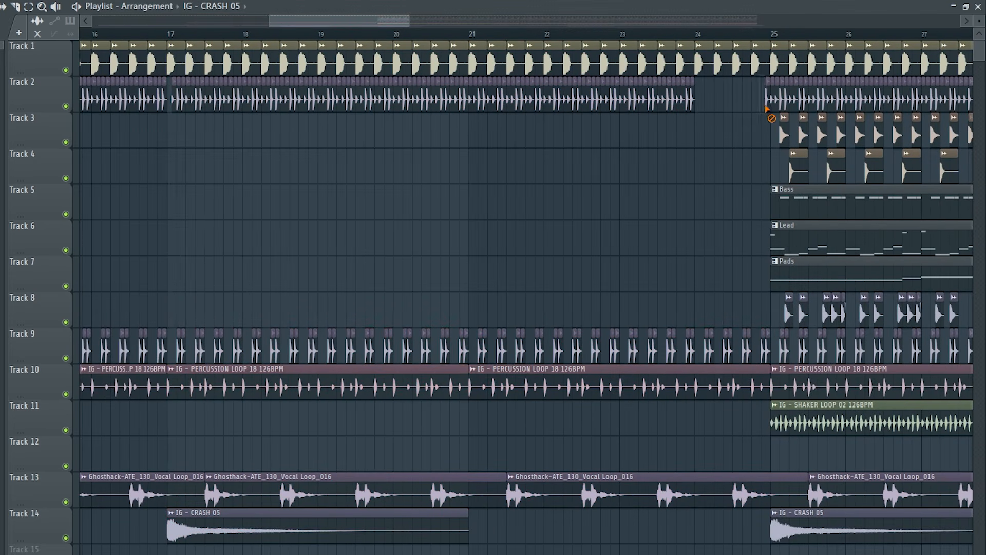
pyautogui.rightClick(749, 65)
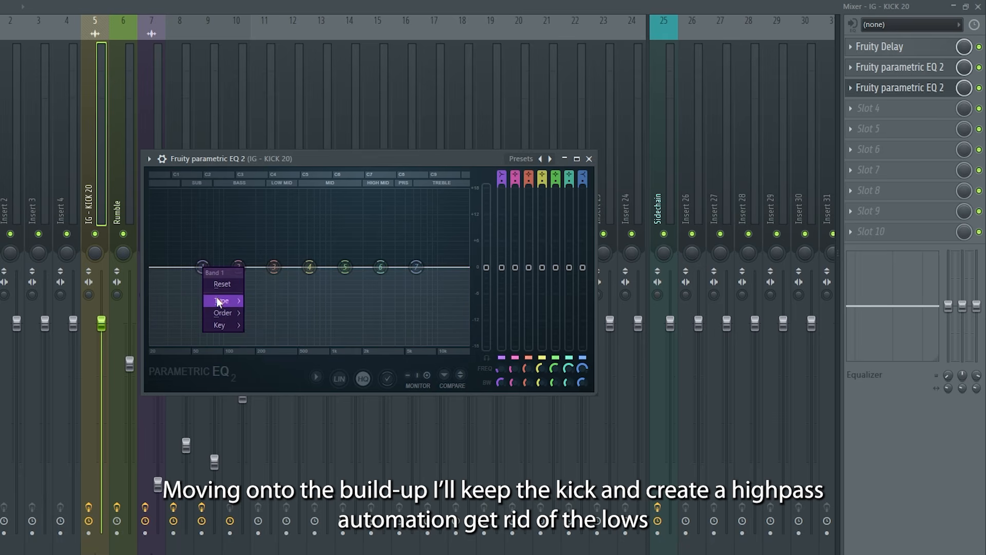
# Set band 1 of the kick's third-slot EQ to a Steep 8 high pass at the lowest frequency and create its frequency automation clip
pyautogui.moveTo(216, 300)
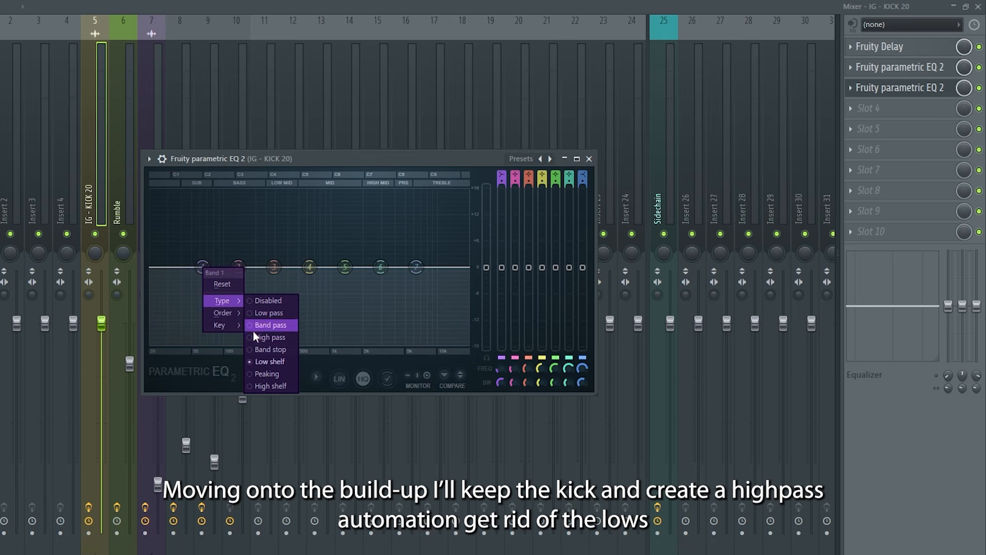
pyautogui.click(259, 340)
pyautogui.rightClick(203, 267)
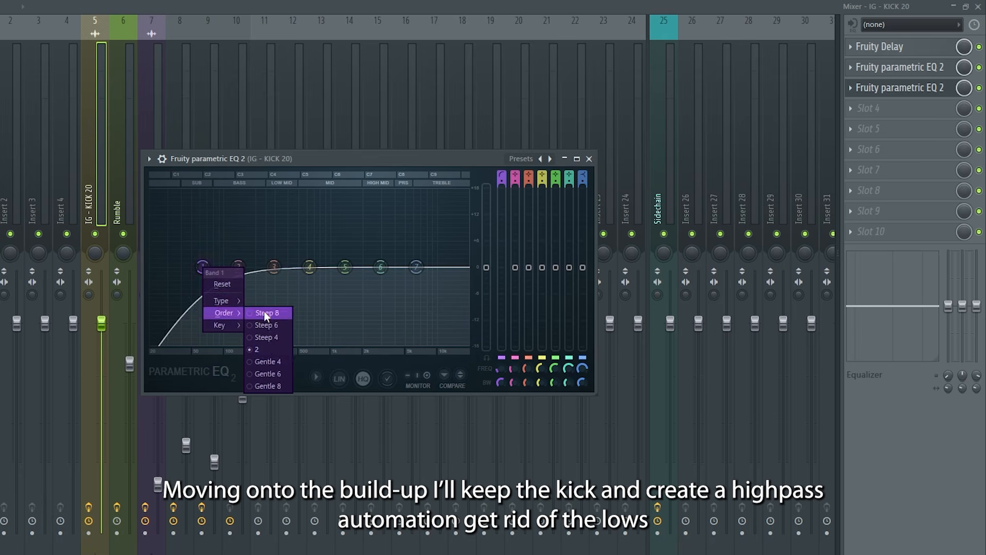
pyautogui.click(266, 313)
pyautogui.moveTo(203, 267); pyautogui.dragTo(168, 267)
pyautogui.rightClick(491, 366)
pyautogui.click(547, 469)
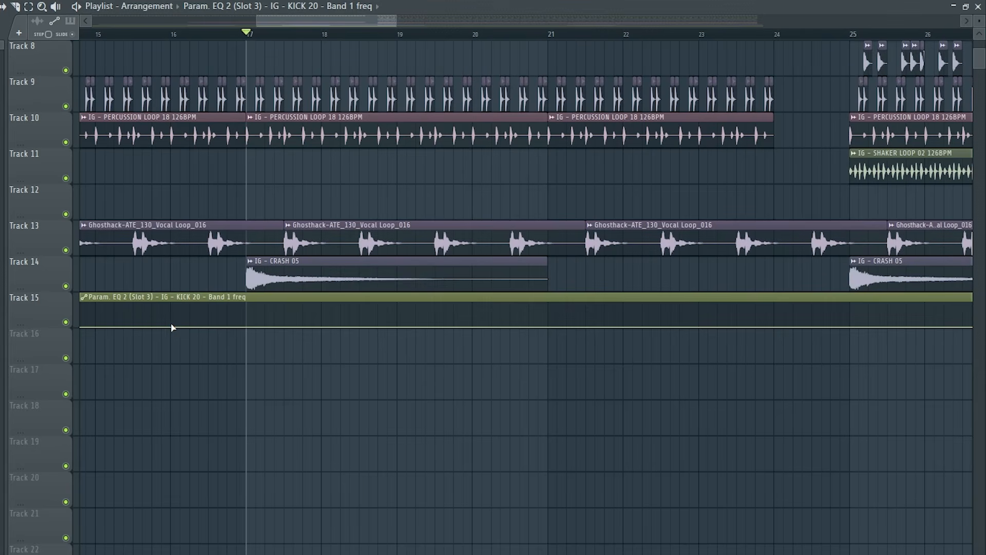
# Shape the kick's high-pass automation to rise from bar 16 to 17, ease down to bar 24 and drop out, checking it by playback
pyautogui.moveTo(242, 325); pyautogui.dragTo(247, 312)
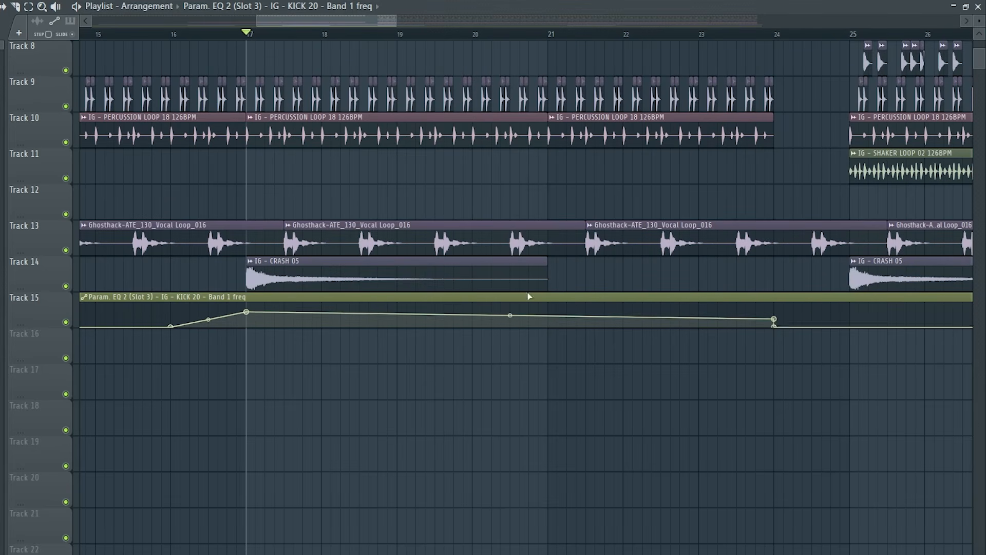
pyautogui.press('space')
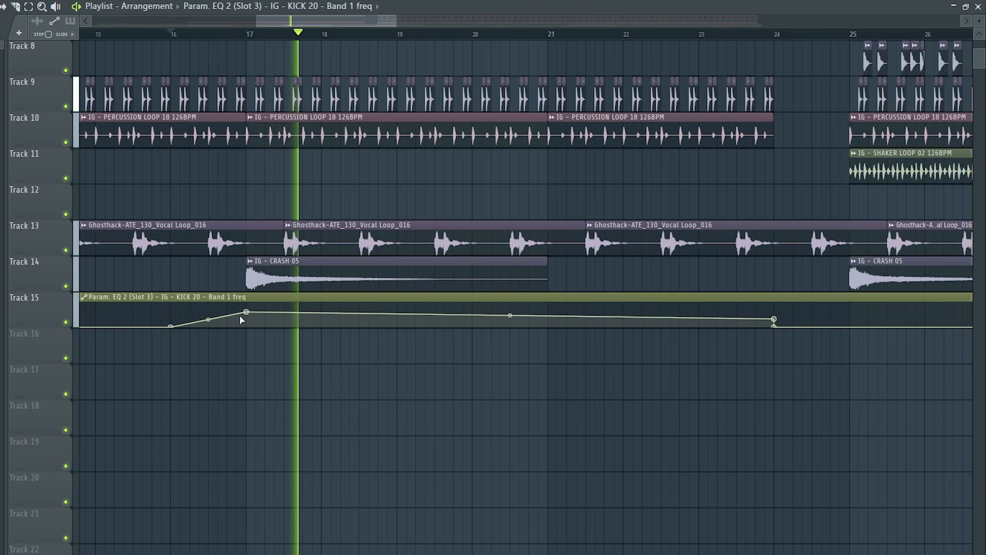
pyautogui.press('space')
pyautogui.press('space')
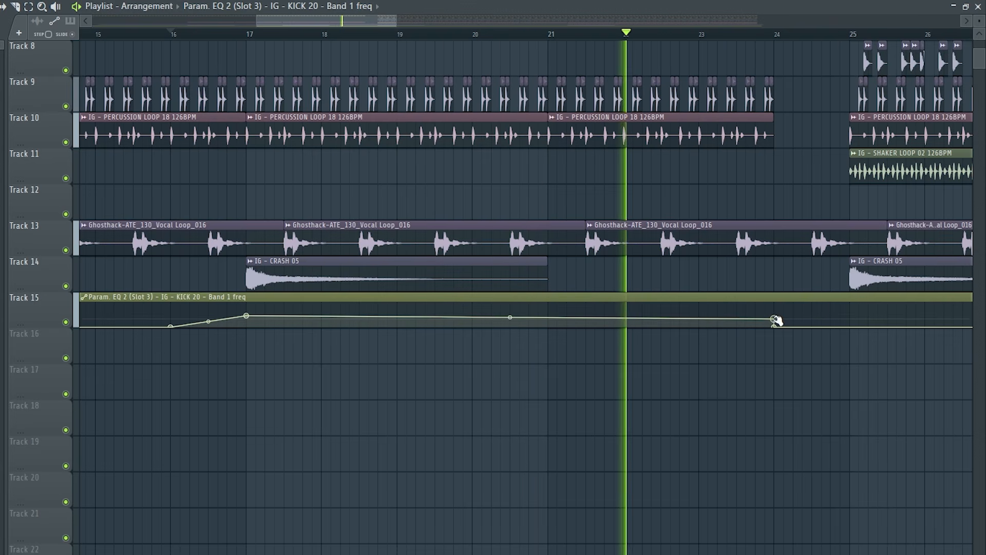
pyautogui.moveTo(774, 319); pyautogui.dragTo(775, 322)
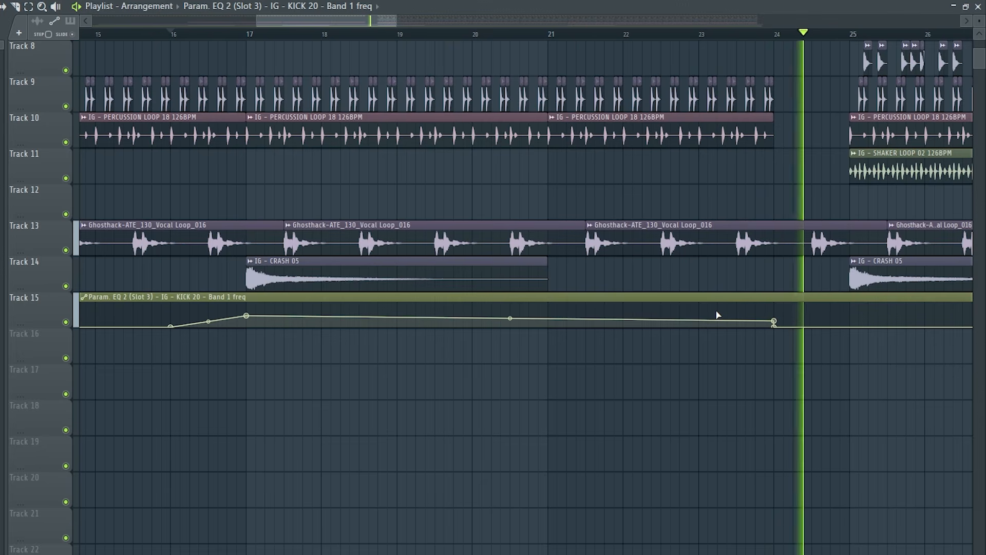
# Copy the Lead pattern and IG - SHAKER LOOP 02 clips to bar 17 and duplicate them over bars 21 to 25
pyautogui.scroll(7, 716, 313)
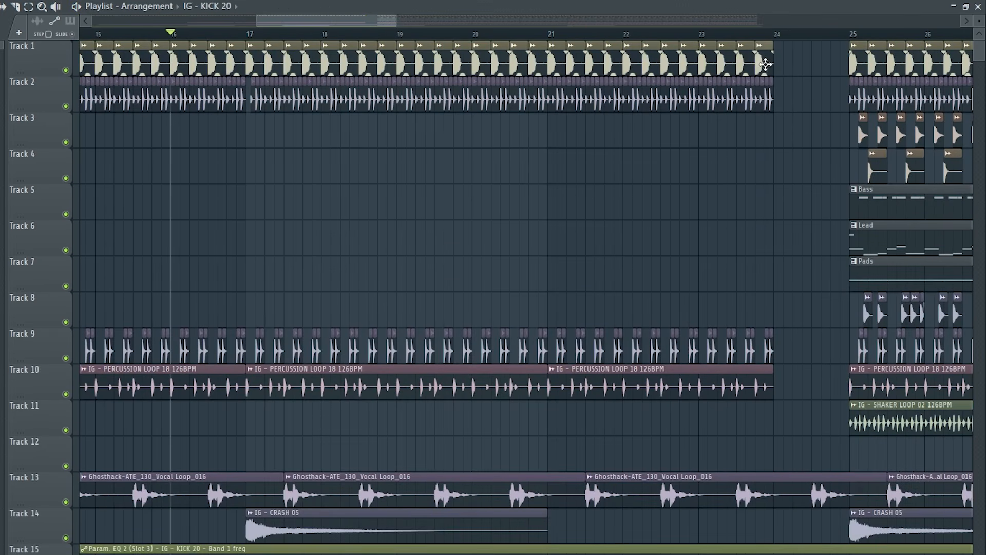
pyautogui.moveTo(747, 237); pyautogui.dragTo(850, 252)
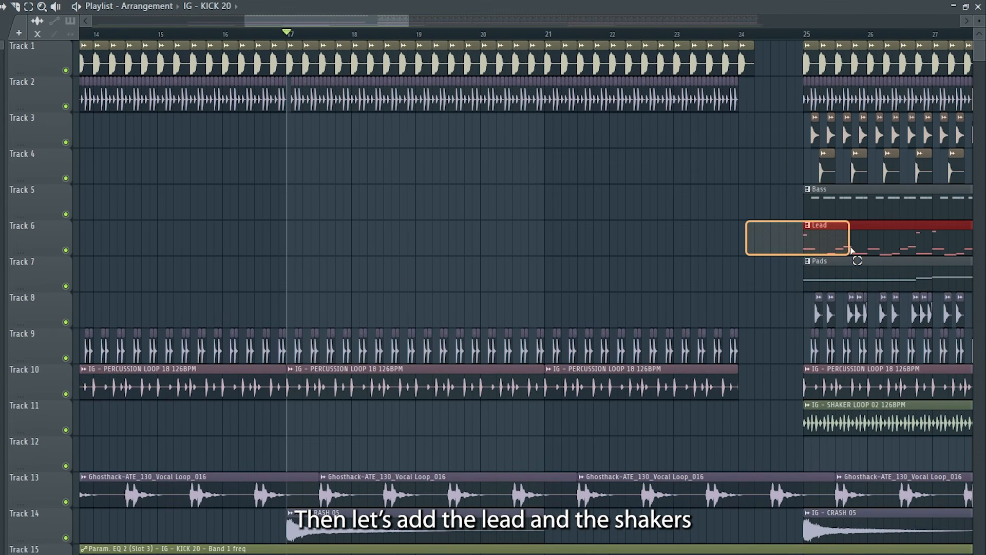
pyautogui.moveTo(796, 436); pyautogui.dragTo(262, 410)
pyautogui.hotkey('ctrl', 'b')
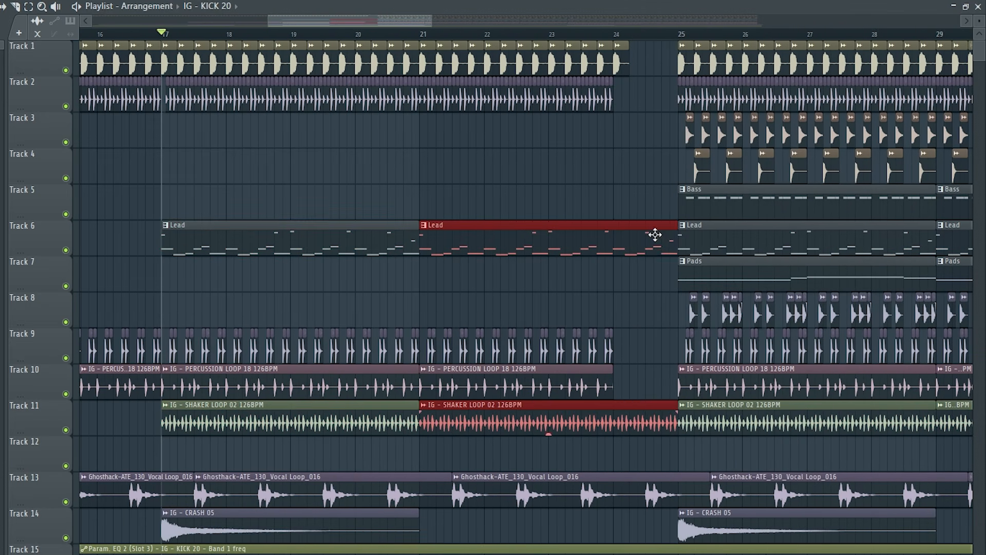
# Create a cutoff automation clip for the lead's Fruity Filter, shape it to rise from bar 17 to 24, and play it
pyautogui.click(77, 166)
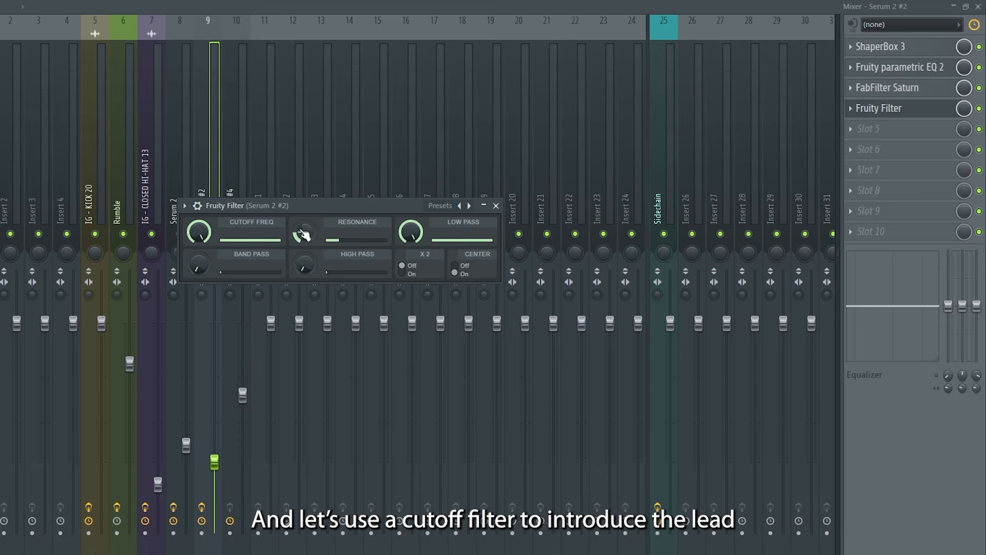
pyautogui.rightClick(204, 234)
pyautogui.click(262, 323)
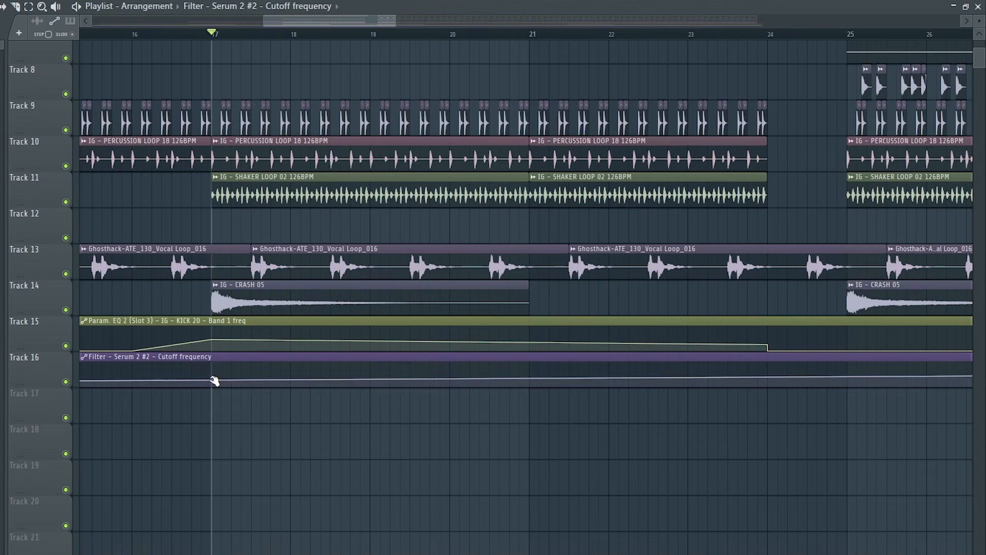
pyautogui.moveTo(764, 379); pyautogui.dragTo(773, 355)
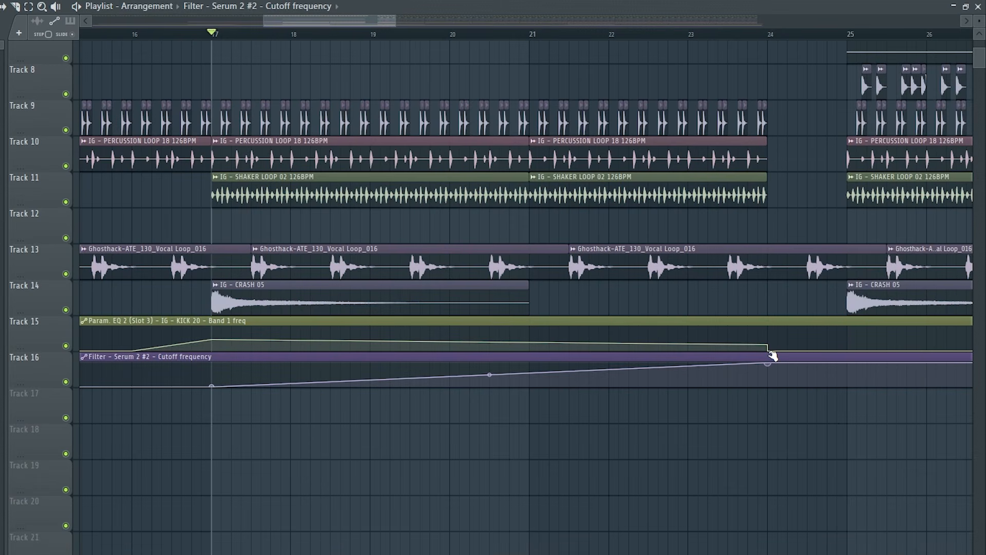
pyautogui.press('space')
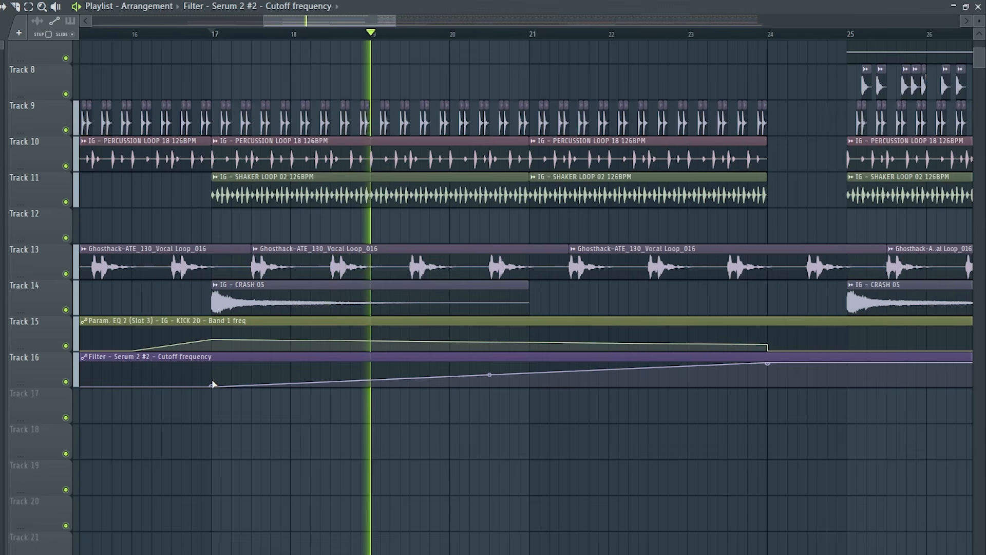
pyautogui.moveTo(212, 385); pyautogui.dragTo(213, 383)
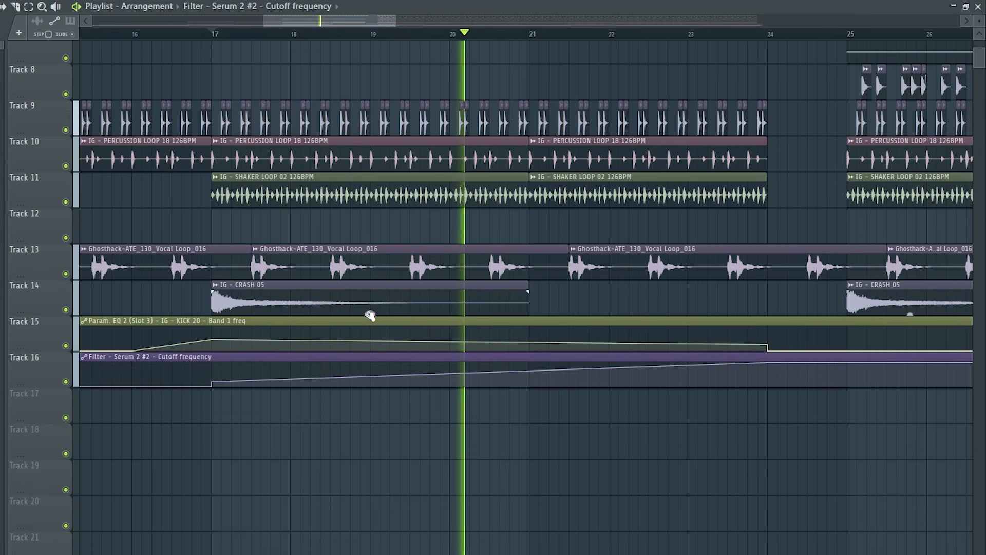
# Create a mix level automation clip for the lead's ShaperBox 3, keeping it at zero until bar 25 and raising it there
pyautogui.press('space')
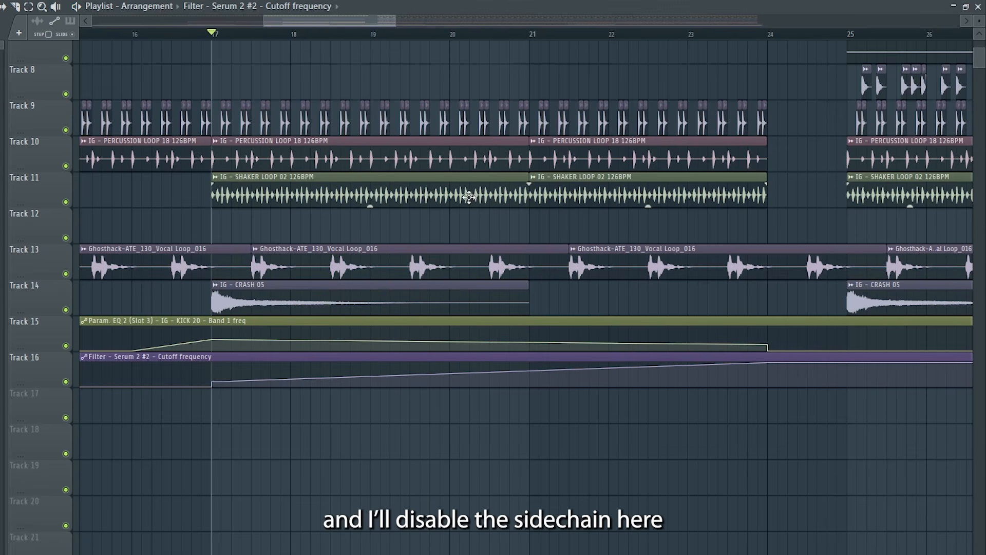
pyautogui.scroll(-3, 468, 154)
pyautogui.press('F9')
pyautogui.rightClick(956, 40)
pyautogui.click(903, 143)
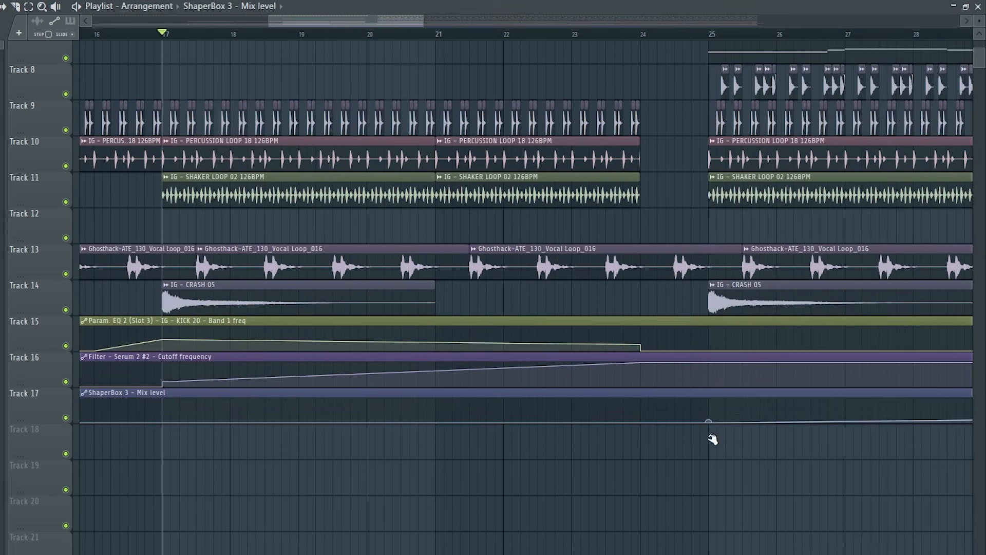
pyautogui.moveTo(712, 438); pyautogui.dragTo(709, 396)
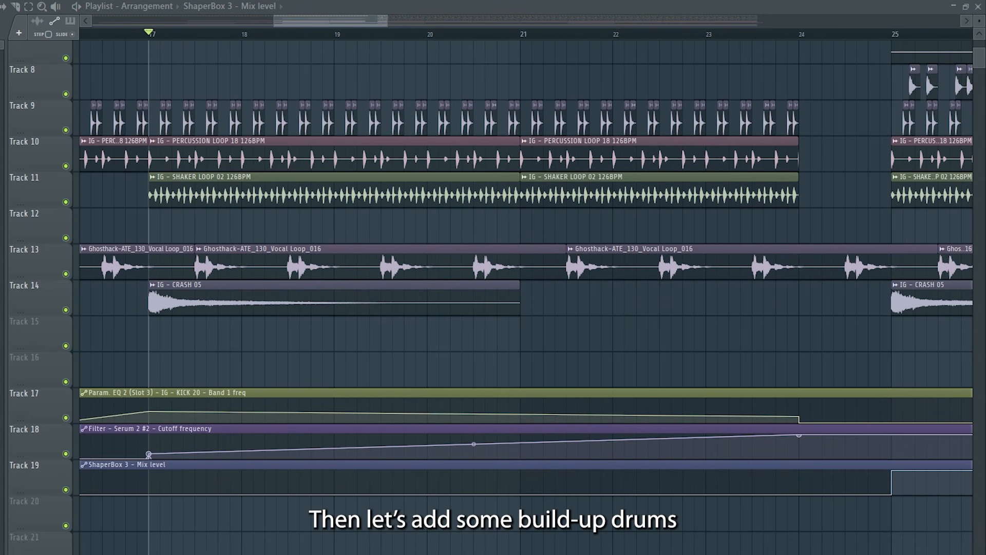
# Place IG - SNARE 18 at bar 17 on Track 15, lower its volume and repeat it as a continuous roll up to bar 24
pyautogui.moveTo(150, 337); pyautogui.dragTo(161, 332)
pyautogui.doubleClick(161, 332)
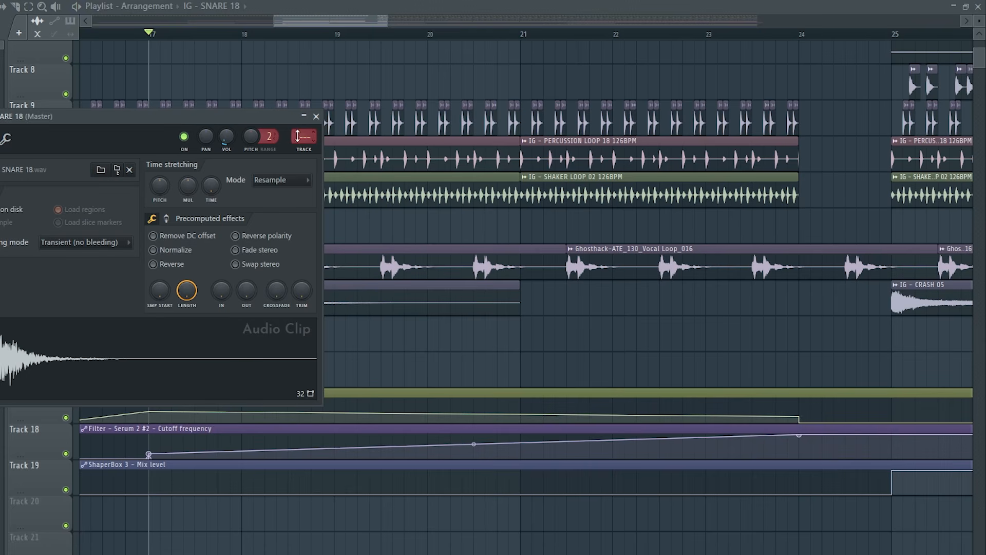
pyautogui.click(316, 116)
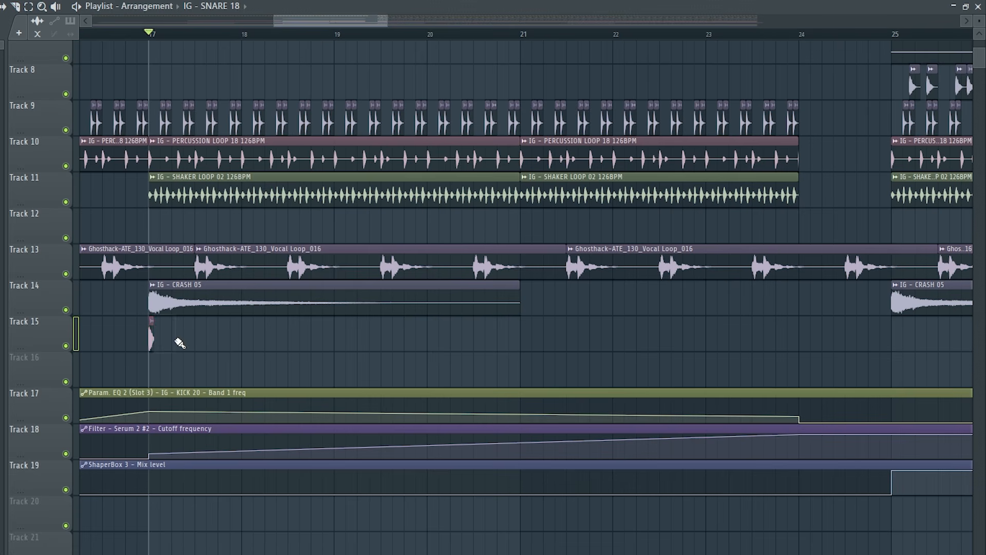
pyautogui.hotkey('ctrl', 'b')
pyautogui.hotkey('ctrl', 'b')
pyautogui.hotkey('ctrl', 'b')
pyautogui.hotkey('ctrl', 'b')
pyautogui.hotkey('ctrl', 'b')
pyautogui.hotkey('ctrl', 'b')
pyautogui.hotkey('ctrl', 'b')
pyautogui.hotkey('ctrl', 'b')
pyautogui.hotkey('ctrl', 'b')
pyautogui.hotkey('ctrl', 'b')
pyautogui.hotkey('ctrl', 'b')
pyautogui.hotkey('ctrl', 'b')
pyautogui.hotkey('ctrl', 'b')
pyautogui.hotkey('ctrl', 'b')
pyautogui.hotkey('ctrl', 'b')
pyautogui.hotkey('ctrl', 'b')
pyautogui.hotkey('ctrl', 'b')
pyautogui.hotkey('ctrl', 'b')
pyautogui.hotkey('ctrl', 'b')
pyautogui.hotkey('ctrl', 'b')
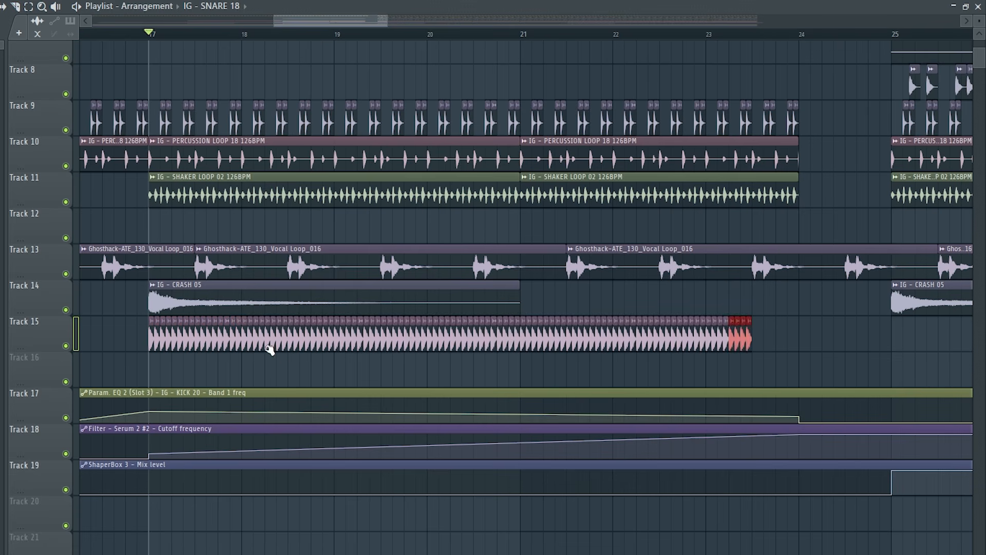
# Automate the cutoff of the snare's Fruity Filter on mixer insert 11, rising from bar 17 to 24, and play the section
pyautogui.press('F9')
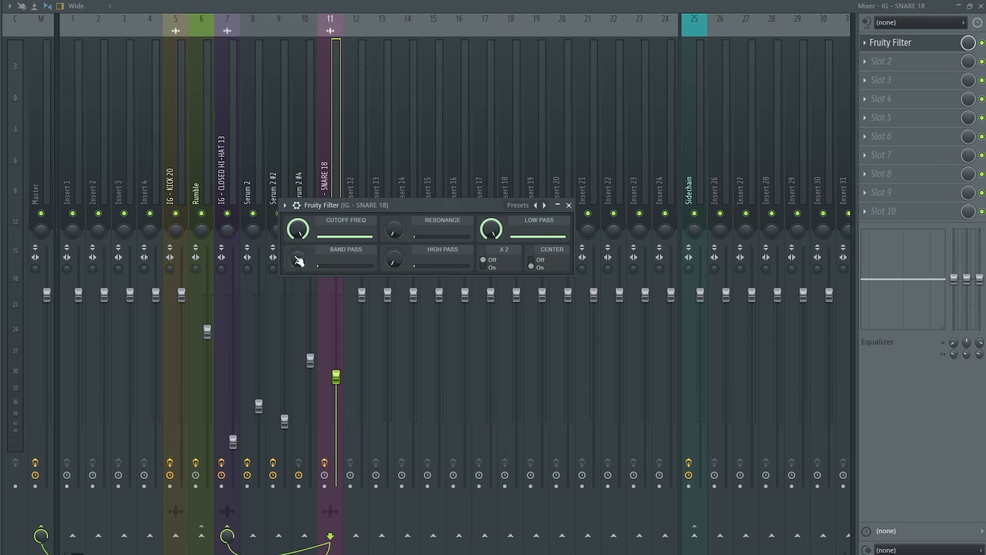
pyautogui.rightClick(298, 231)
pyautogui.click(334, 320)
pyautogui.moveTo(150, 350); pyautogui.dragTo(152, 366)
pyautogui.press('space')
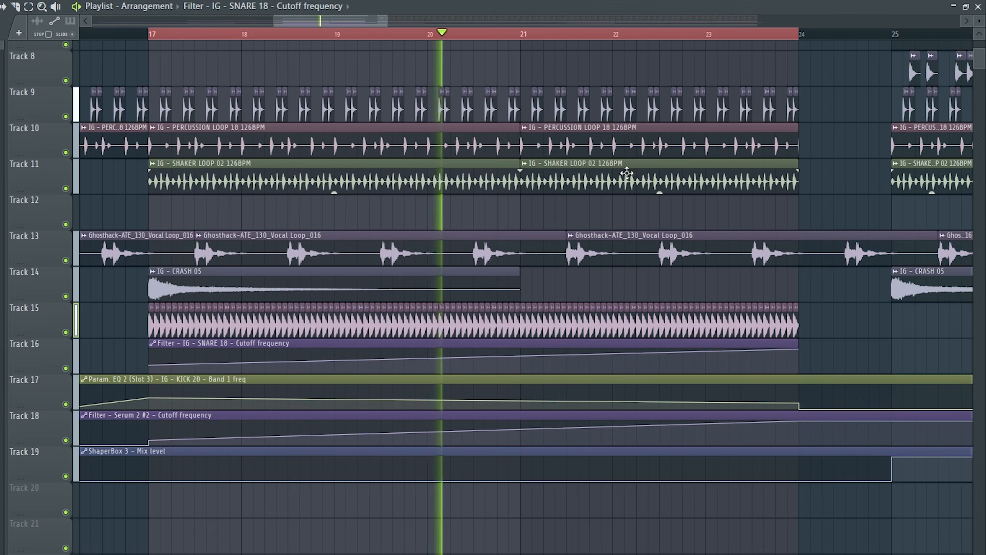
pyautogui.press('space')
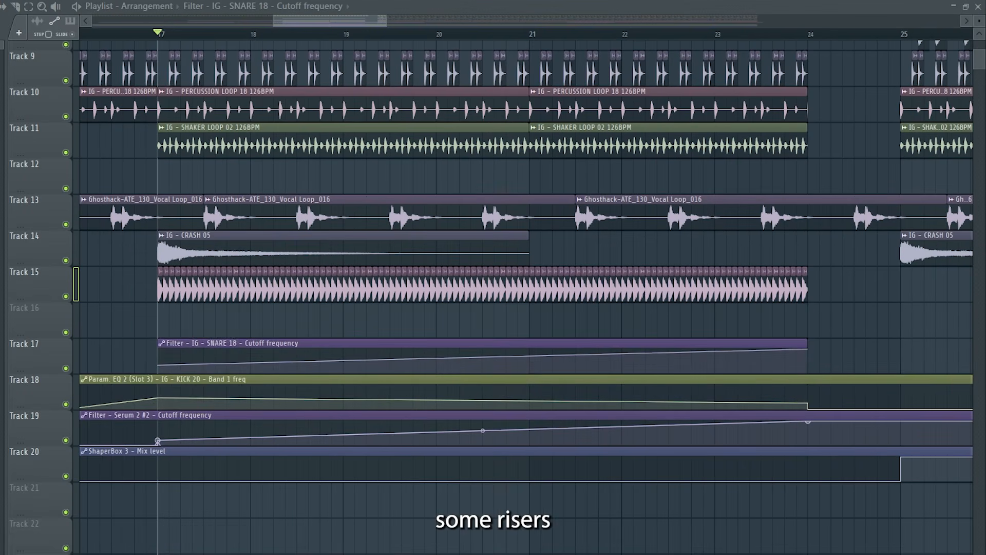
# Add IG - RISER 03 at bar 17 on Track 16, set its time-stretching mode to Stretch and shorten it to end at bar 25
pyautogui.moveTo(2, 411); pyautogui.dragTo(161, 326)
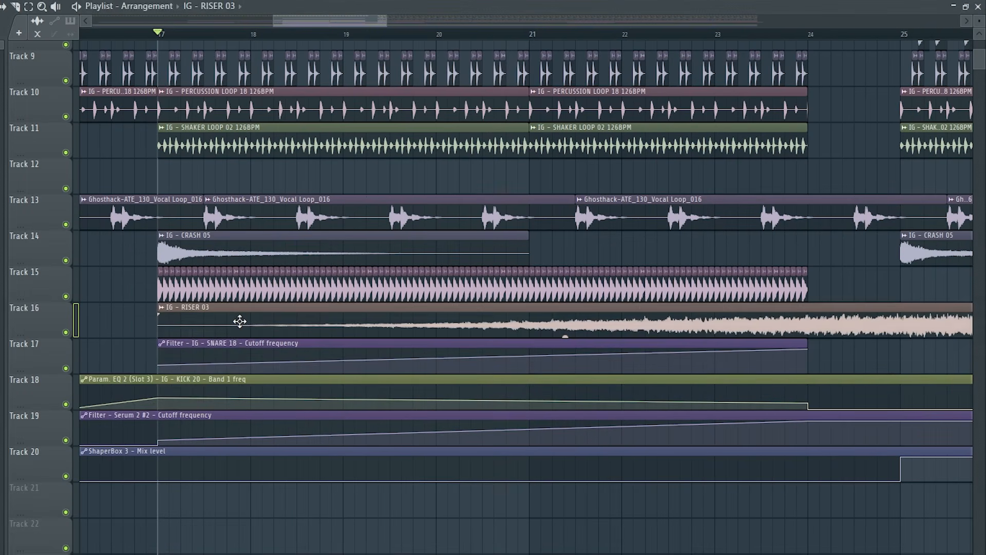
pyautogui.doubleClick(240, 321)
pyautogui.click(317, 213)
pyautogui.click(296, 262)
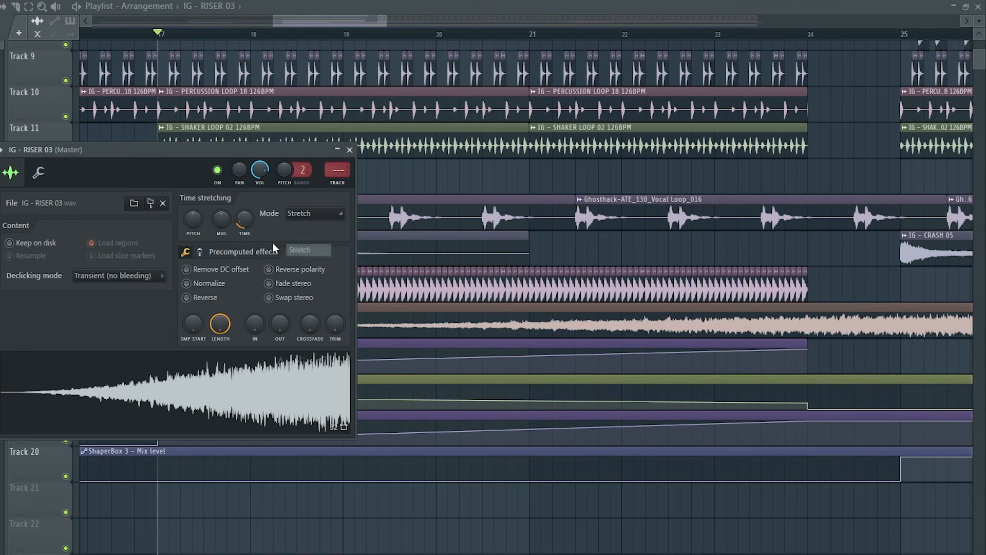
pyautogui.scroll(3, 249, 220)
pyautogui.scroll(-3, 249, 220)
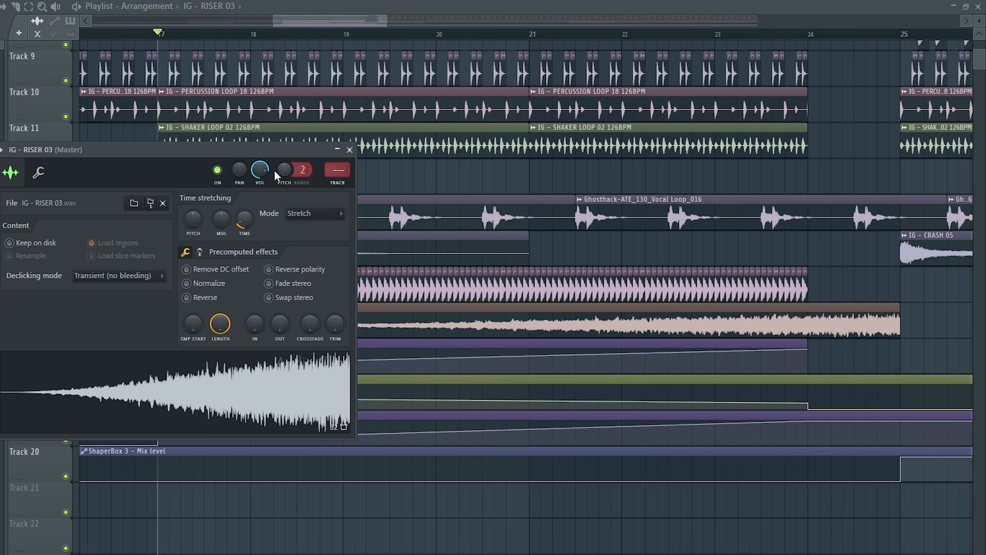
pyautogui.scroll(-1, 260, 169)
pyautogui.click(349, 150)
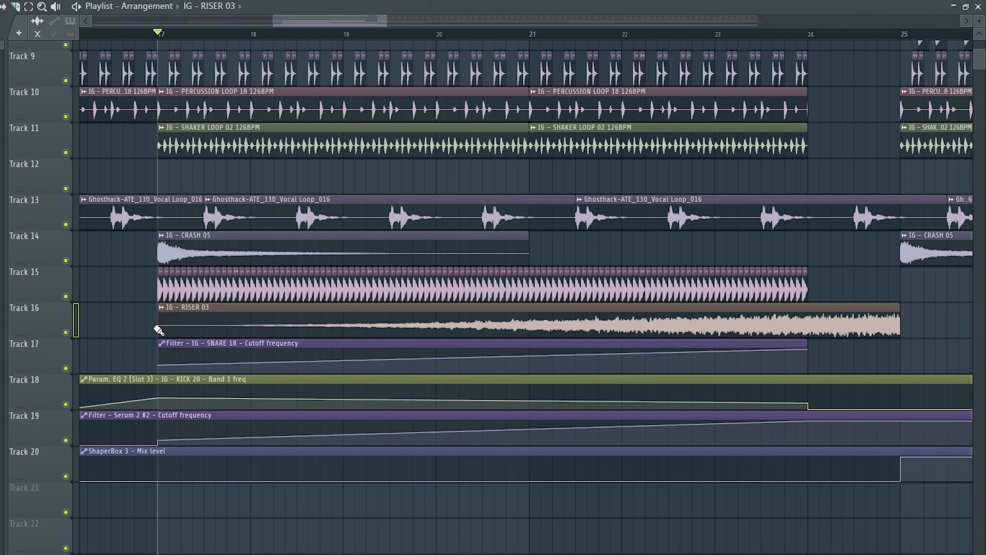
# Fade in the riser's start, fit it between bars 17 and 24, and adjust its level during playback
pyautogui.moveTo(158, 322)
pyautogui.mouseDown()
pyautogui.moveTo(258, 322)
pyautogui.moveTo(162, 315)
pyautogui.mouseUp()
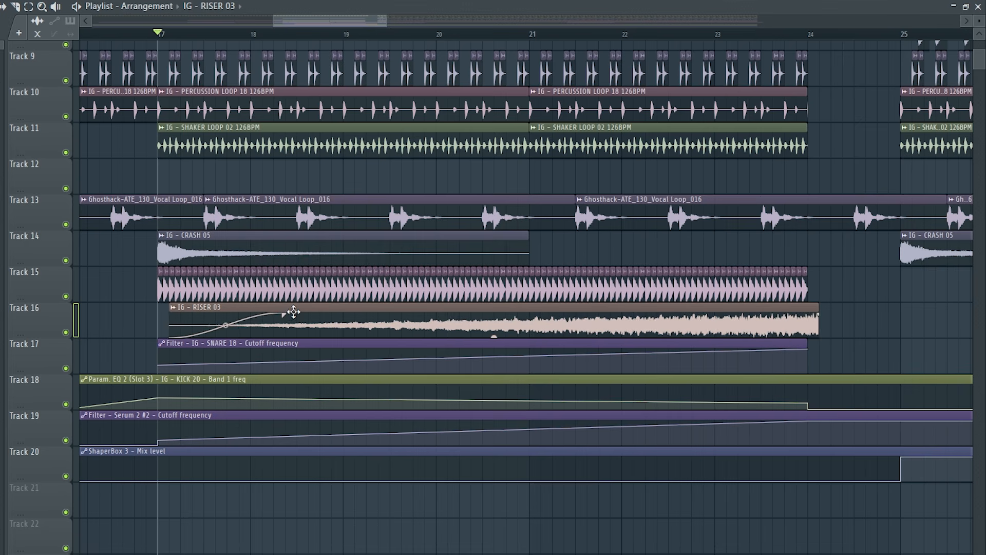
pyautogui.press('space')
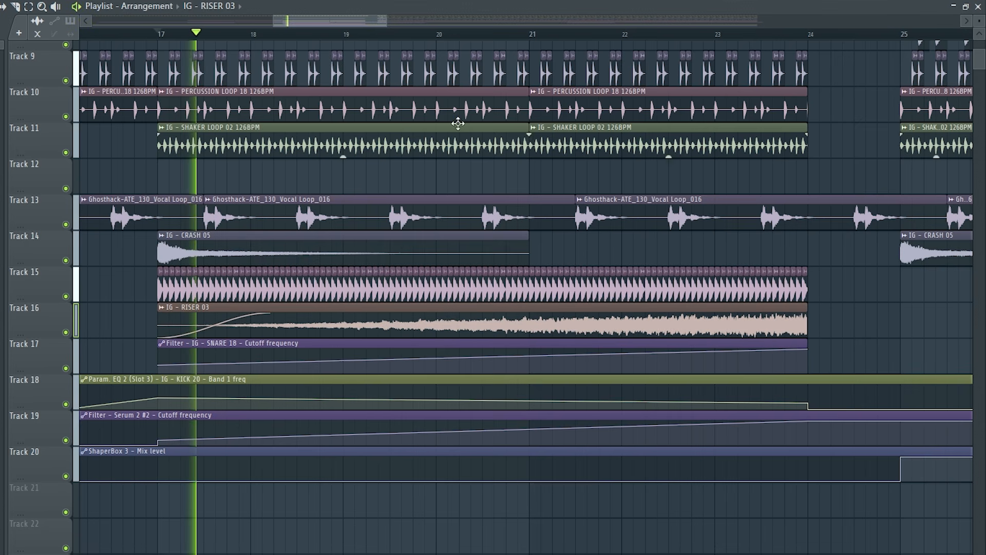
pyautogui.click(455, 35)
pyautogui.doubleClick(550, 307)
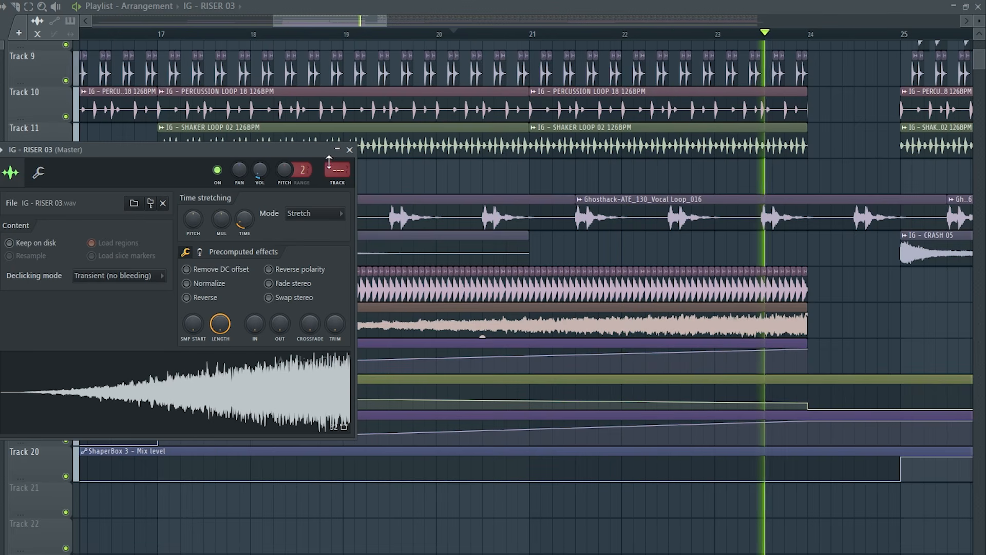
pyautogui.click(350, 150)
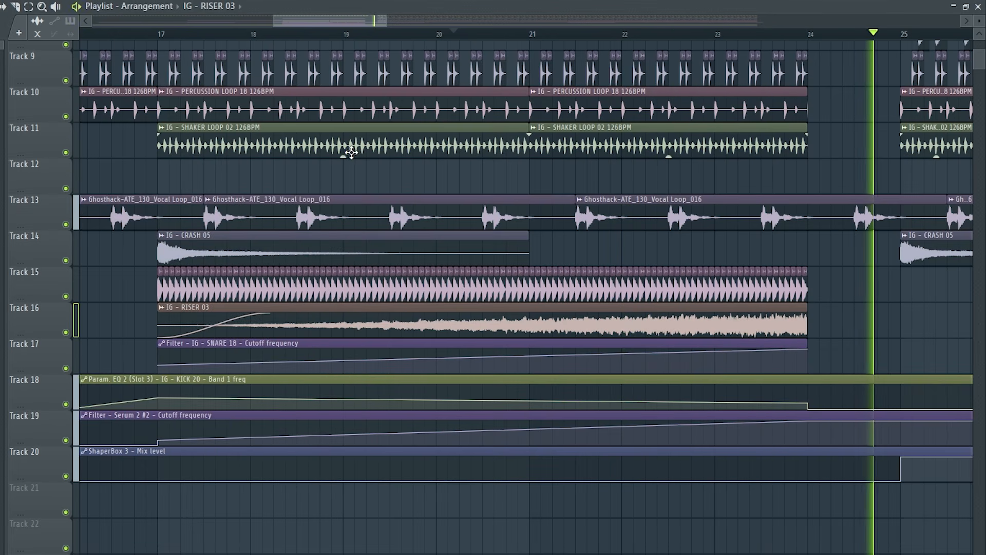
pyautogui.press('space')
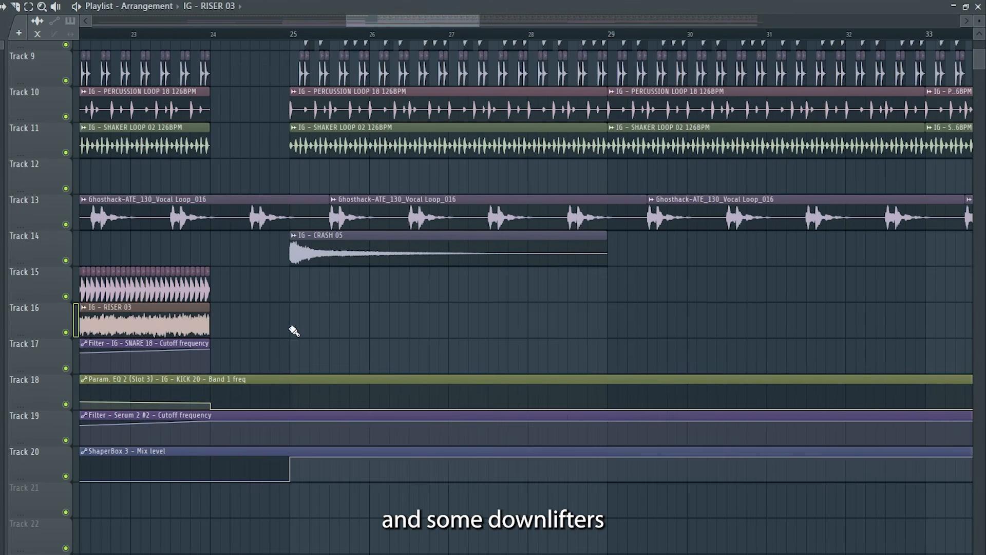
# Copy the riser to bar 25, make the copy unique and reverse its sample
pyautogui.click(292, 328)
pyautogui.rightClick(297, 310)
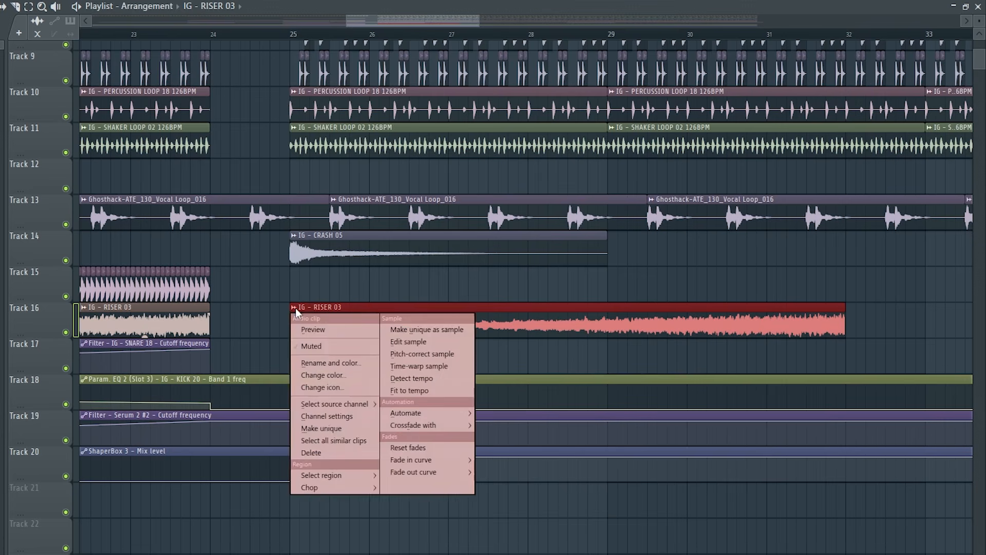
pyautogui.click(321, 428)
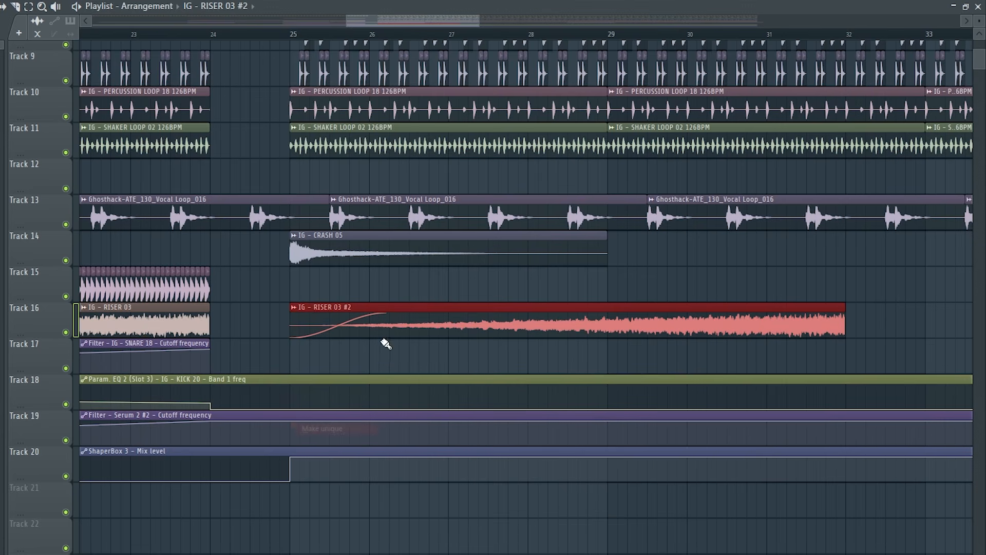
pyautogui.doubleClick(428, 316)
pyautogui.click(226, 315)
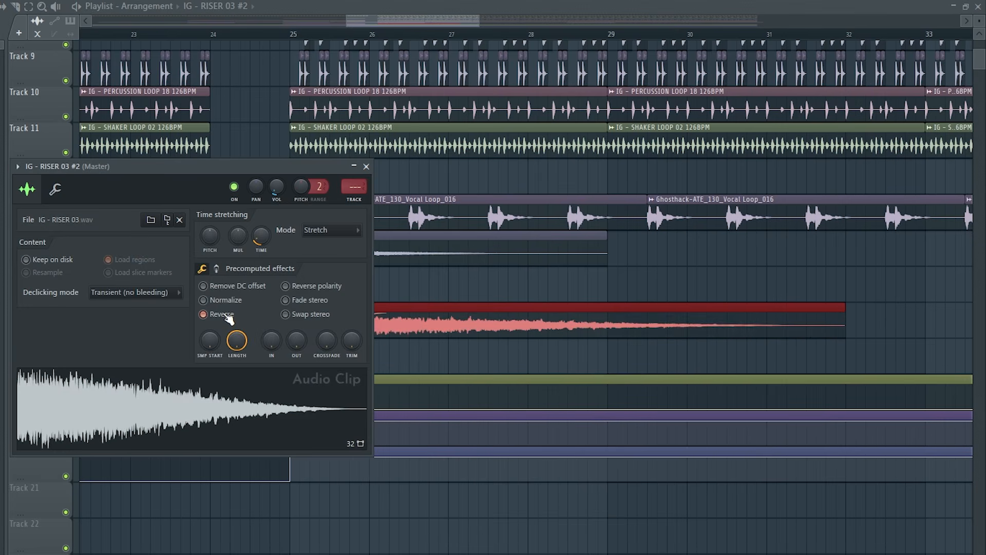
pyautogui.click(367, 167)
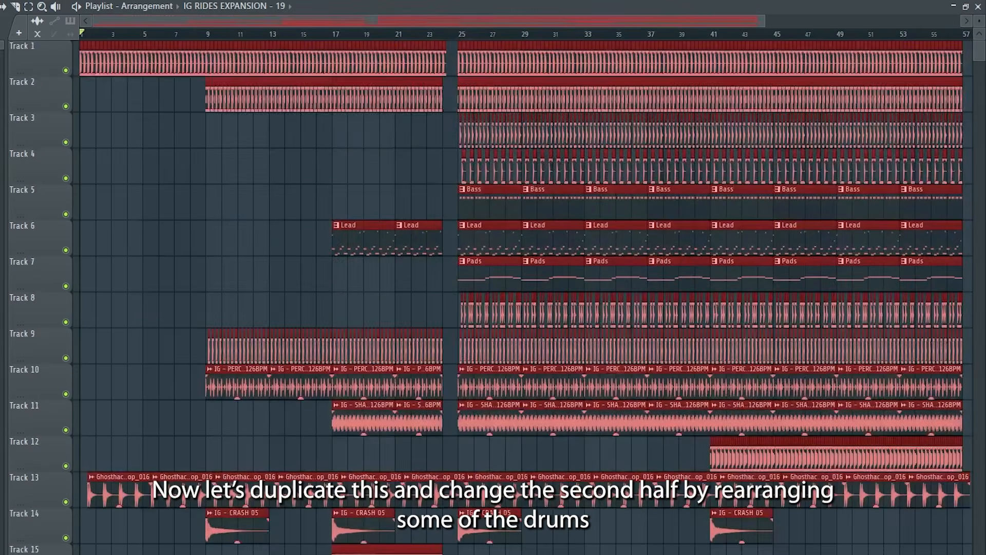
# Duplicate the whole arrangement so the copy starts at bar 57
pyautogui.hotkey('ctrl', 'b')
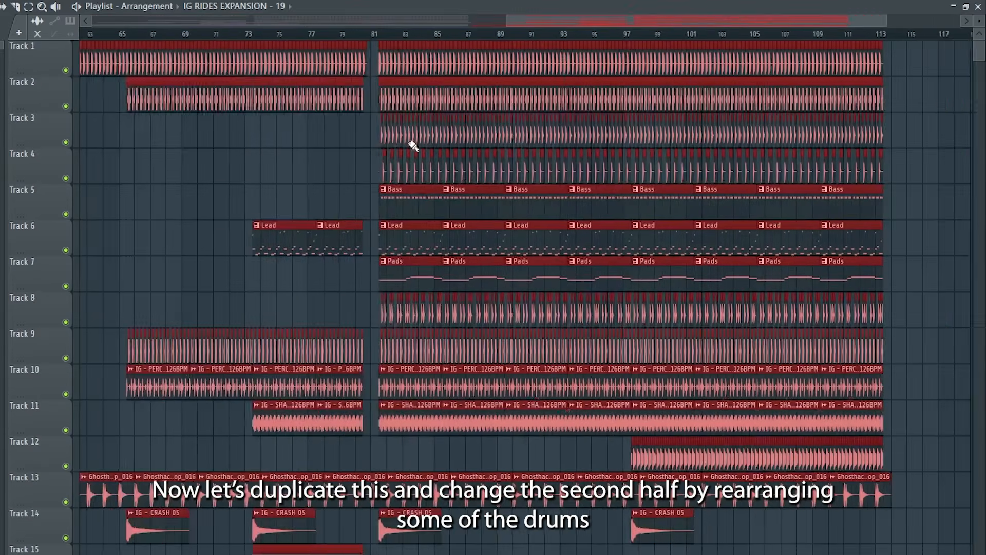
pyautogui.hscroll(-5, 407, 221)
pyautogui.scroll(5, 406, 293)
pyautogui.moveTo(293, 477); pyautogui.dragTo(261, 477)
pyautogui.scroll(-6, 253, 364)
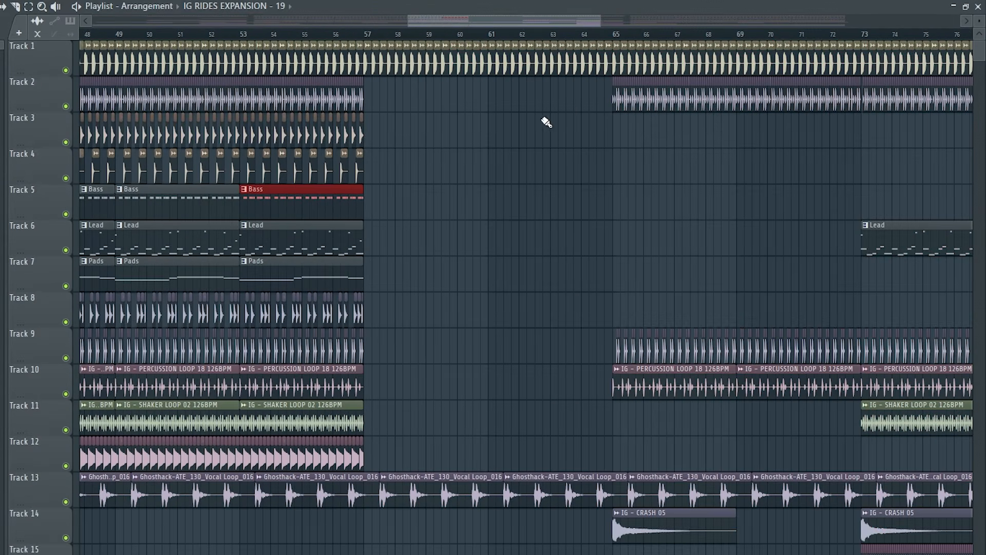
# Duplicate the open hi-hat and Bass clips of bars 53 to 57 until they reach bar 73
pyautogui.moveTo(426, 128); pyautogui.dragTo(253, 129)
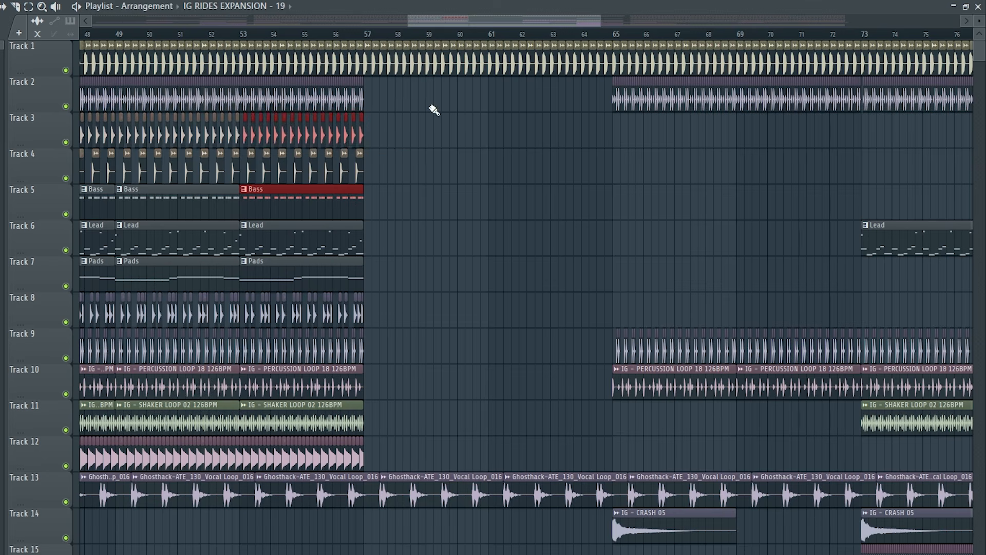
pyautogui.hotkey('ctrl', 'b')
pyautogui.hotkey('ctrl', 'b')
pyautogui.hotkey('ctrl', 'b')
pyautogui.hscroll(4, 333, 175)
pyautogui.scroll(-2, 226, 225)
pyautogui.scroll(1, 226, 225)
pyautogui.hotkey('ctrl', 'b')
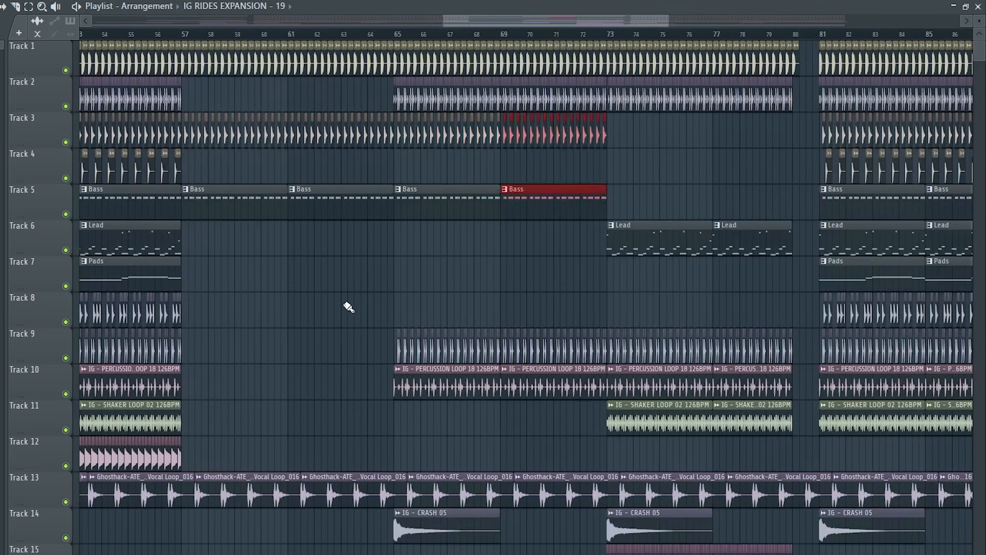
# Duplicate the IG - SHAKER LOOP 02 clip of bars 53 to 57 up to bar 73
pyautogui.moveTo(218, 417); pyautogui.dragTo(156, 419)
pyautogui.hotkey('ctrl', 'b')
pyautogui.hotkey('ctrl', 'b')
pyautogui.hotkey('ctrl', 'b')
pyautogui.hotkey('ctrl', 'b')
# Duplicate the Lead and Track 8 percussion clips of bars 49 to 57 and place the copies over bars 65 to 73
pyautogui.hscroll(-3, 256, 364)
pyautogui.scroll(3, 257, 363)
pyautogui.moveTo(379, 235); pyautogui.dragTo(102, 244)
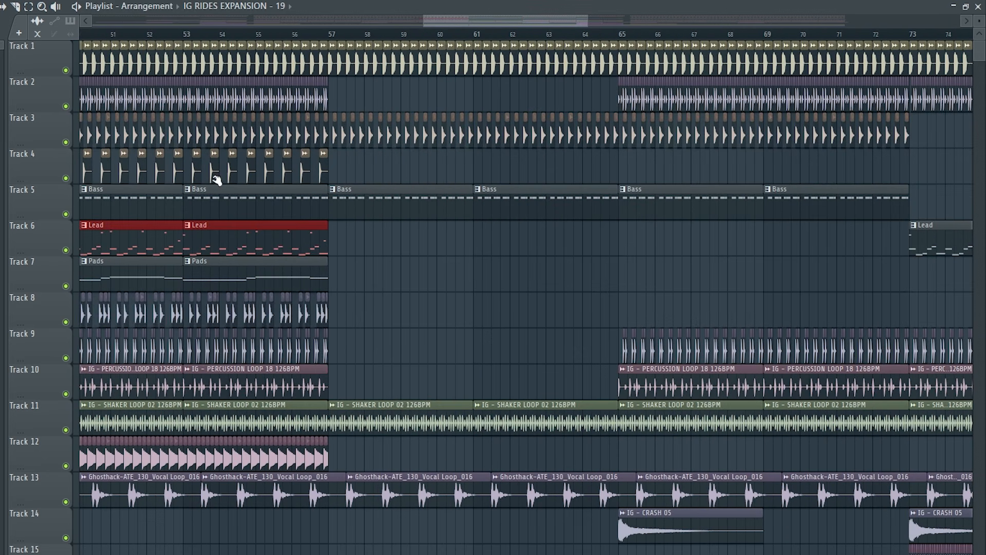
pyautogui.moveTo(364, 314); pyautogui.dragTo(229, 315)
pyautogui.scroll(-2, 270, 322)
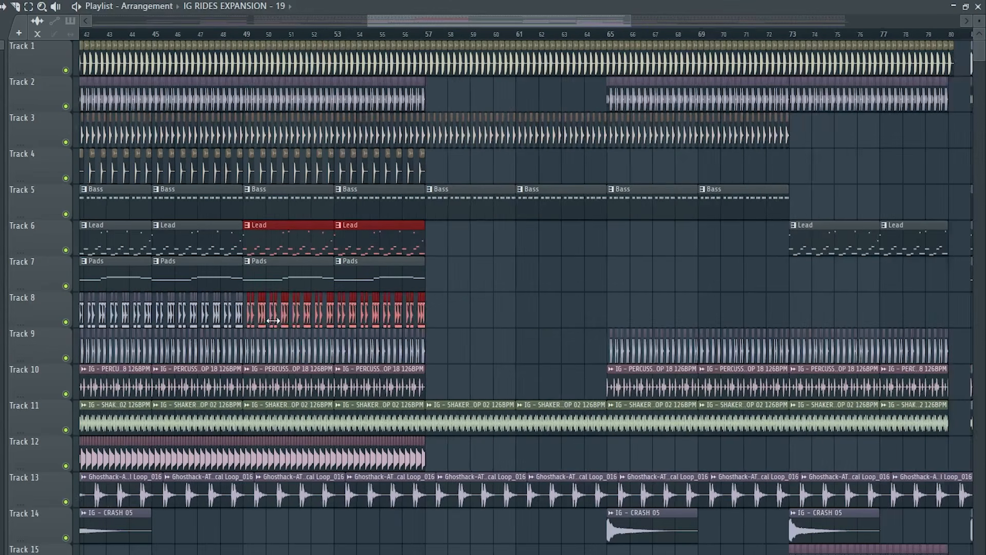
pyautogui.hotkey('ctrl', 'b')
pyautogui.moveTo(449, 239); pyautogui.dragTo(629, 245)
pyautogui.scroll(5, 633, 260)
pyautogui.moveTo(540, 242); pyautogui.dragTo(548, 243)
pyautogui.scroll(-5, 393, 291)
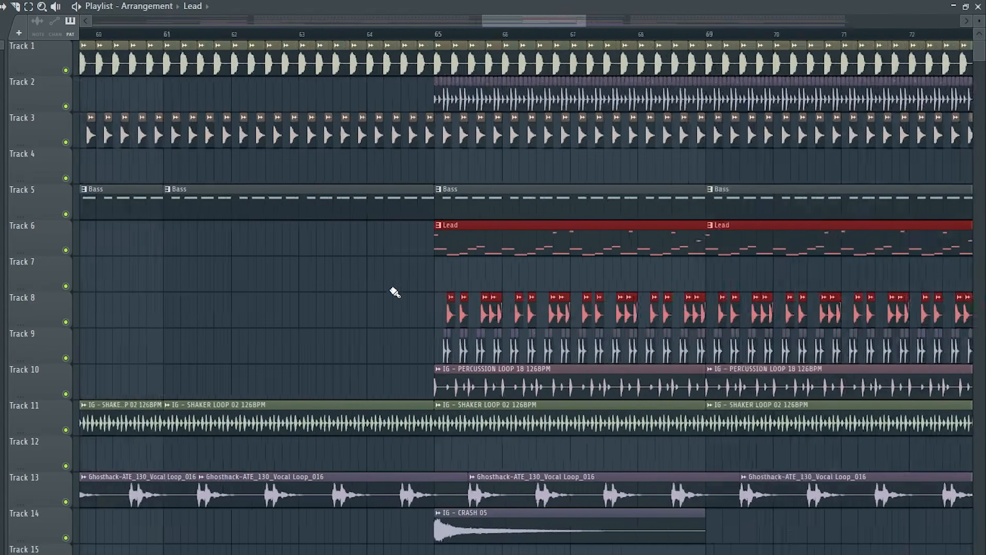
# Reshape the lead's Fruity Filter cutoff automation to rise through the break up to about bar 72
pyautogui.scroll(-5, 308, 334)
pyautogui.scroll(5, 278, 347)
pyautogui.moveTo(249, 339); pyautogui.dragTo(231, 354)
pyautogui.scroll(-5, 326, 356)
pyautogui.scroll(5, 653, 361)
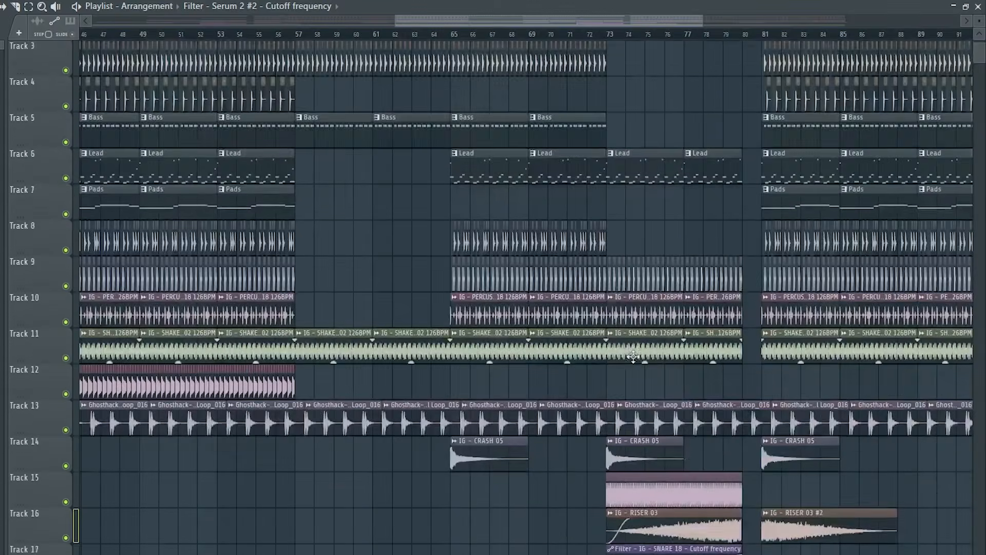
pyautogui.scroll(5, 663, 358)
pyautogui.rightClick(513, 109)
pyautogui.moveTo(512, 110)
pyautogui.mouseDown()
pyautogui.moveTo(860, 107)
pyautogui.moveTo(713, 61)
pyautogui.moveTo(514, 62)
pyautogui.mouseUp()
# Remove the drum, loop and vocal clips between bars 73 and 81, and add one IG - KICK 20 hit just before bar 81
pyautogui.scroll(-2, 555, 133)
pyautogui.moveTo(520, 264)
pyautogui.mouseDown()
pyautogui.moveTo(848, 280)
pyautogui.moveTo(591, 341)
pyautogui.moveTo(632, 398)
pyautogui.moveTo(682, 413)
pyautogui.moveTo(781, 393)
pyautogui.mouseUp()
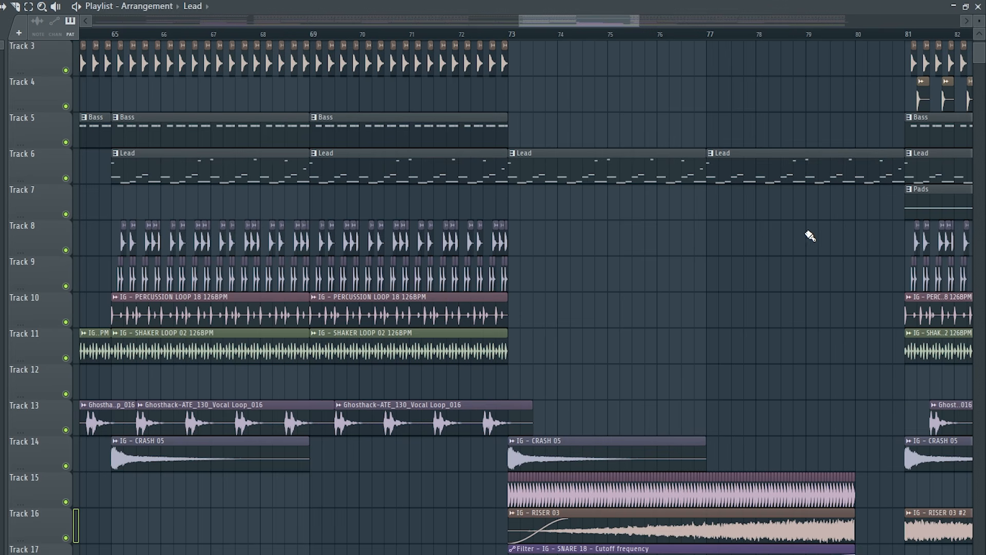
pyautogui.scroll(2, 822, 272)
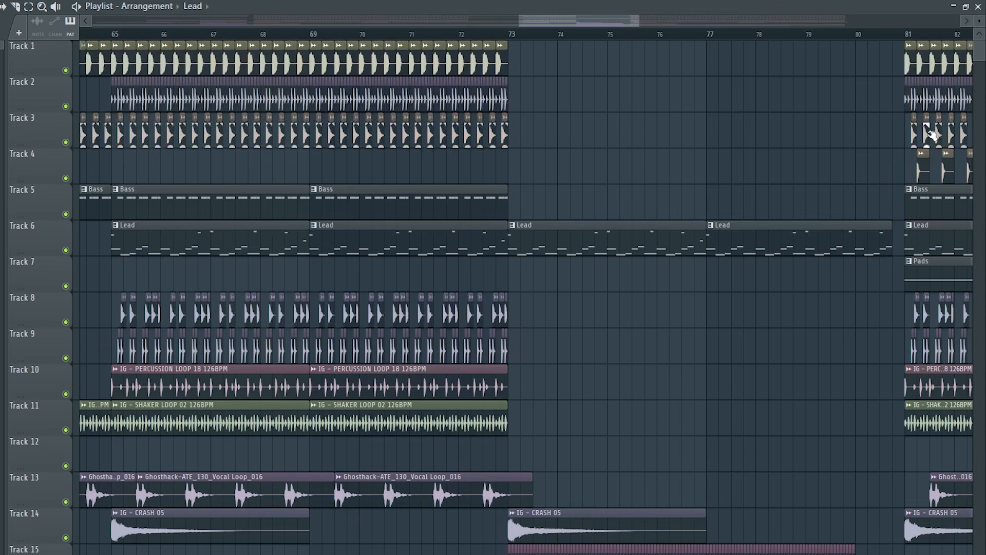
pyautogui.scroll(5, 928, 132)
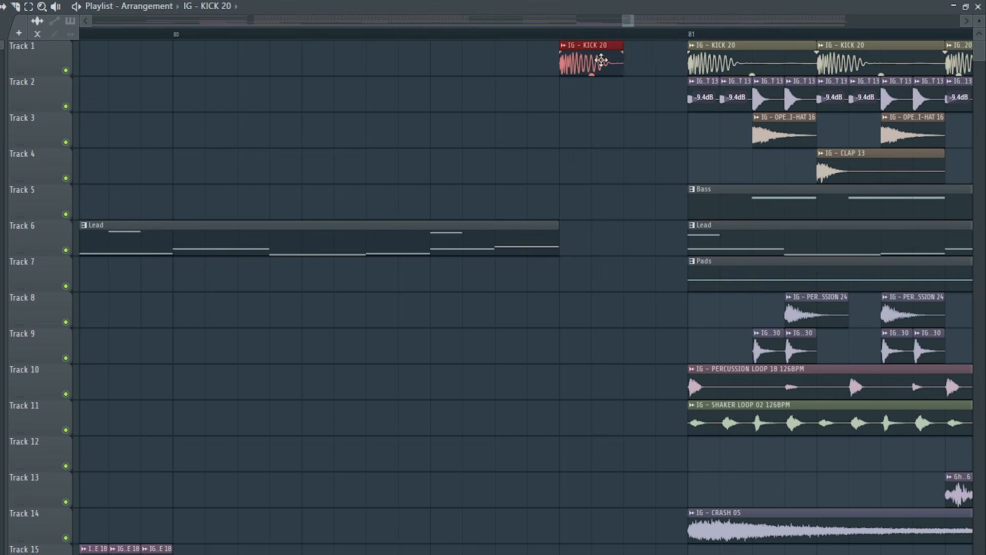
pyautogui.scroll(-6, 608, 158)
# Set band 1 of the closed hi-hat's third-slot EQ to a high pass at the lowest frequency and create its frequency automation clip
pyautogui.press('F9')
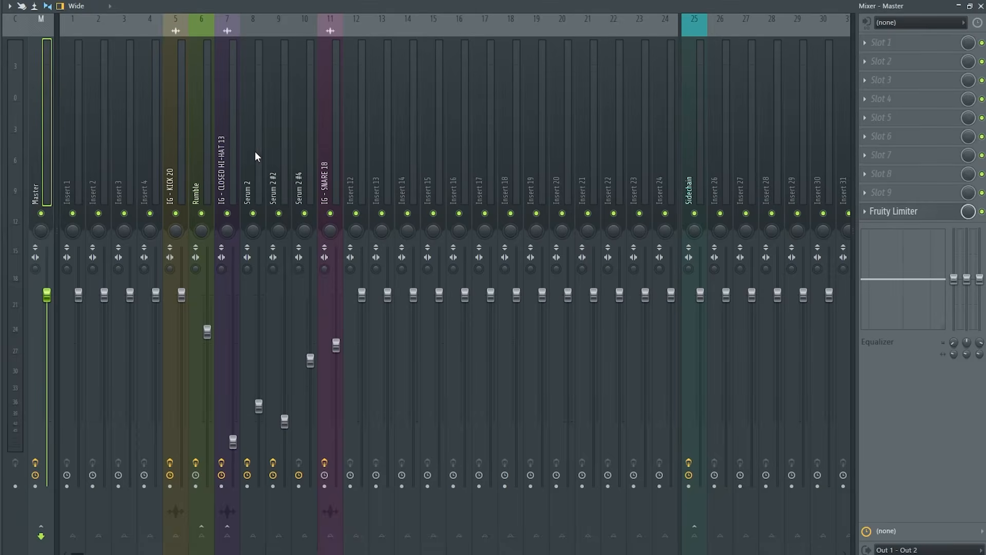
pyautogui.rightClick(298, 231)
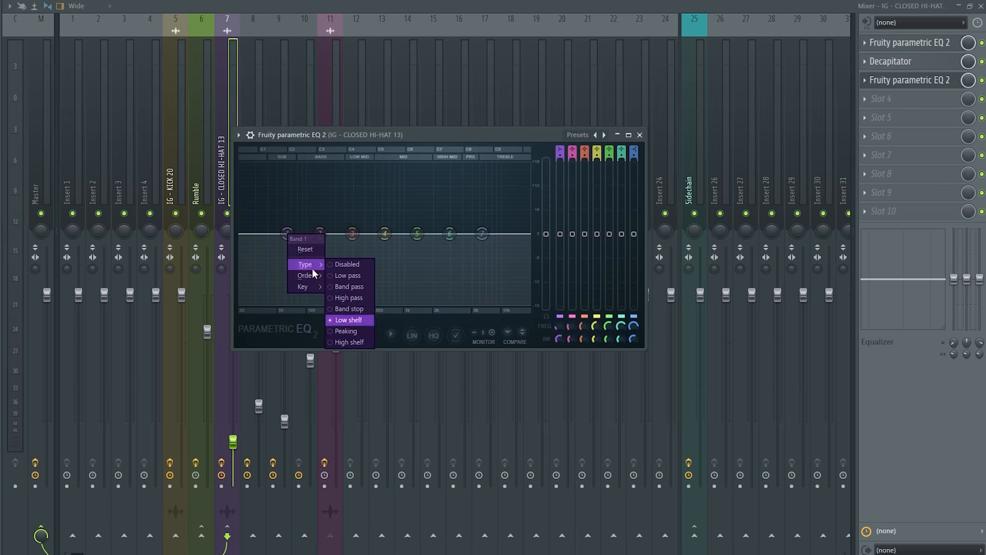
pyautogui.click(349, 297)
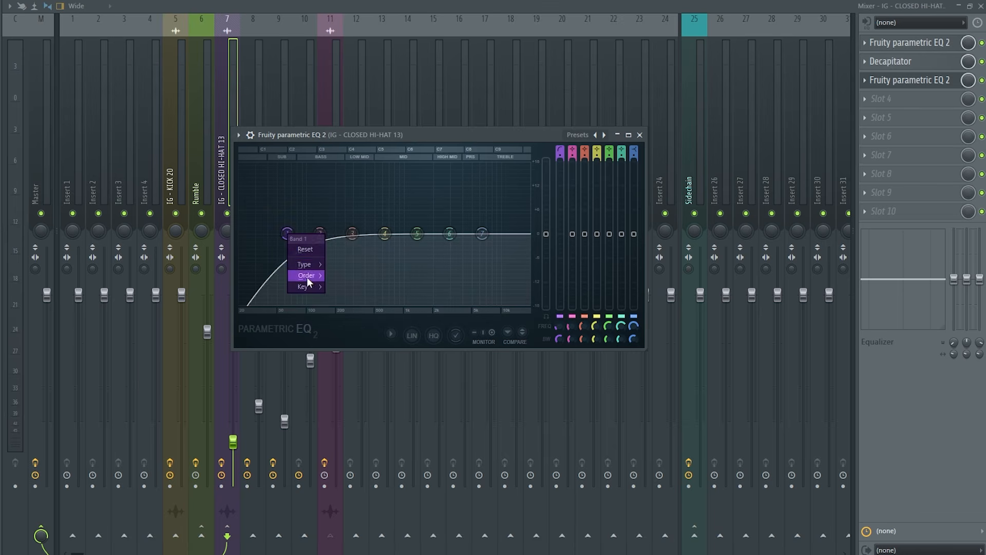
pyautogui.rightClick(560, 326)
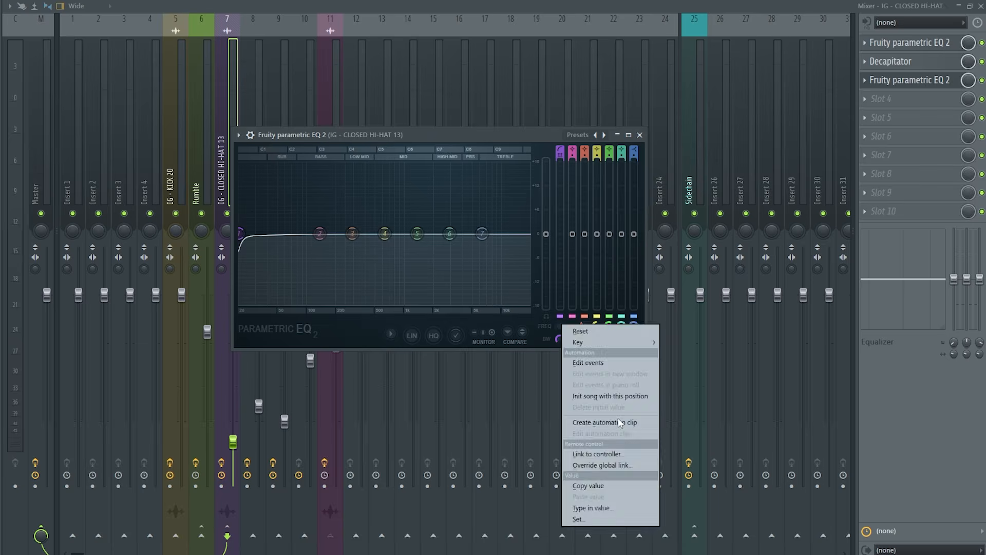
pyautogui.click(621, 422)
# Shape the closed hi-hat's high-pass automation to rise from bar 72 to 73, fine-tuning the peak by playback
pyautogui.rightClick(273, 363)
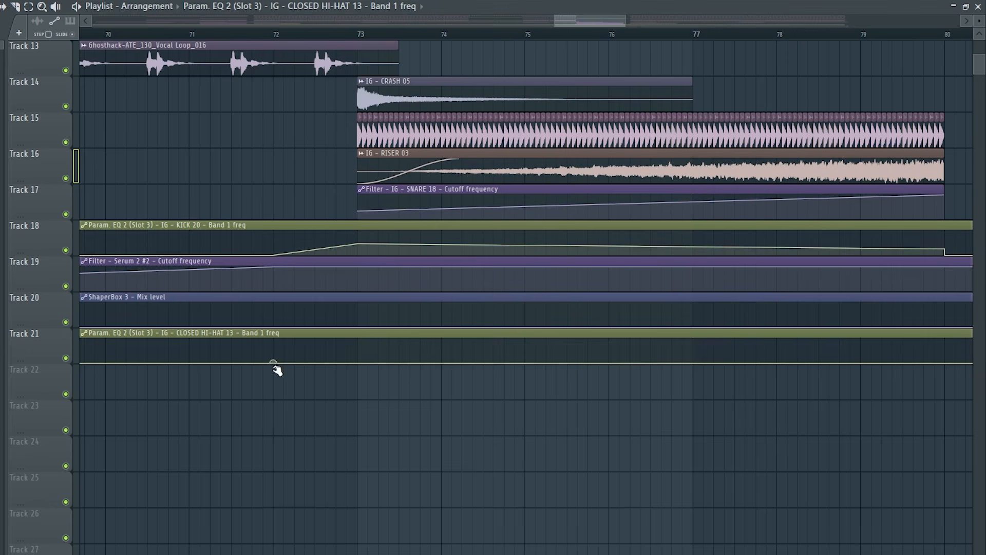
pyautogui.rightClick(358, 348)
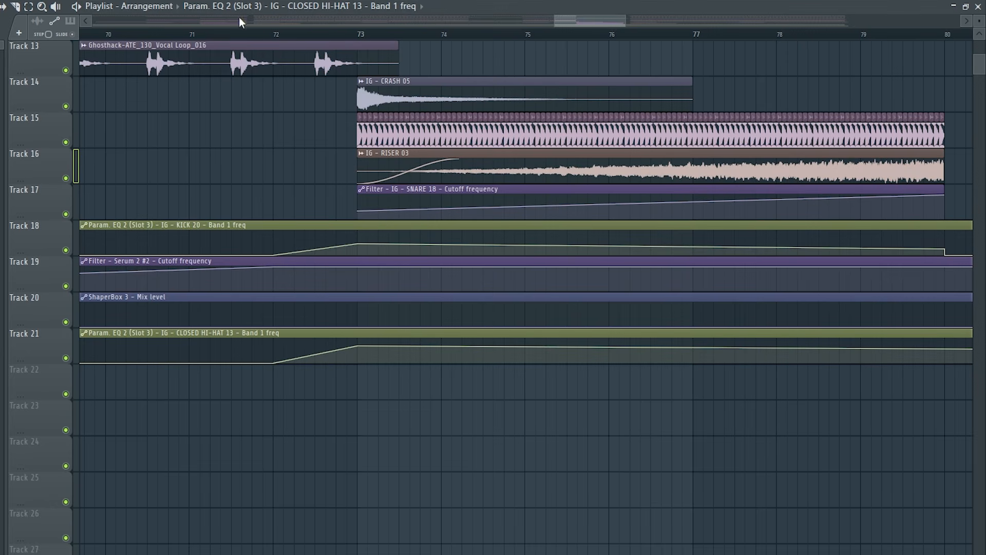
pyautogui.press('space')
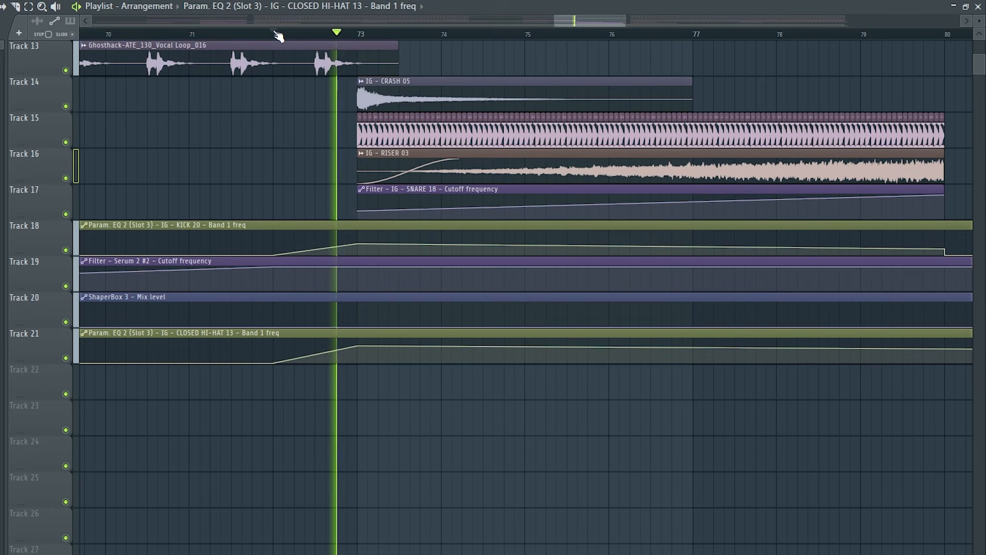
pyautogui.press('space')
pyautogui.press('space')
pyautogui.moveTo(363, 346); pyautogui.dragTo(365, 345)
pyautogui.press('space')
pyautogui.press('space')
pyautogui.press('space')
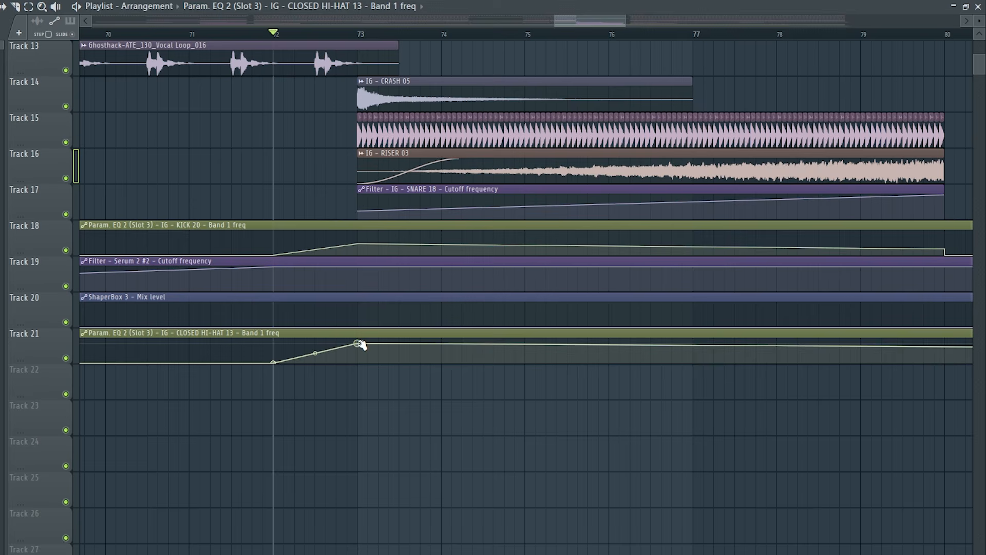
# Make the closed hi-hat's high-pass automation fall from its bar 73 peak to the minimum at bar 77
pyautogui.scroll(-3, 419, 355)
pyautogui.scroll(1, 543, 354)
pyautogui.rightClick(539, 357)
pyautogui.moveTo(539, 356); pyautogui.dragTo(544, 378)
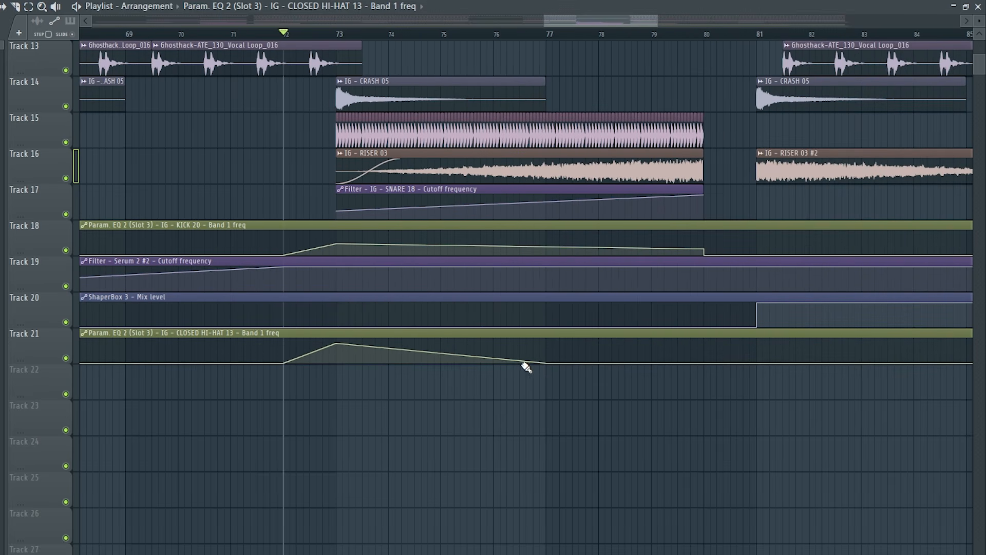
pyautogui.scroll(-3, 661, 378)
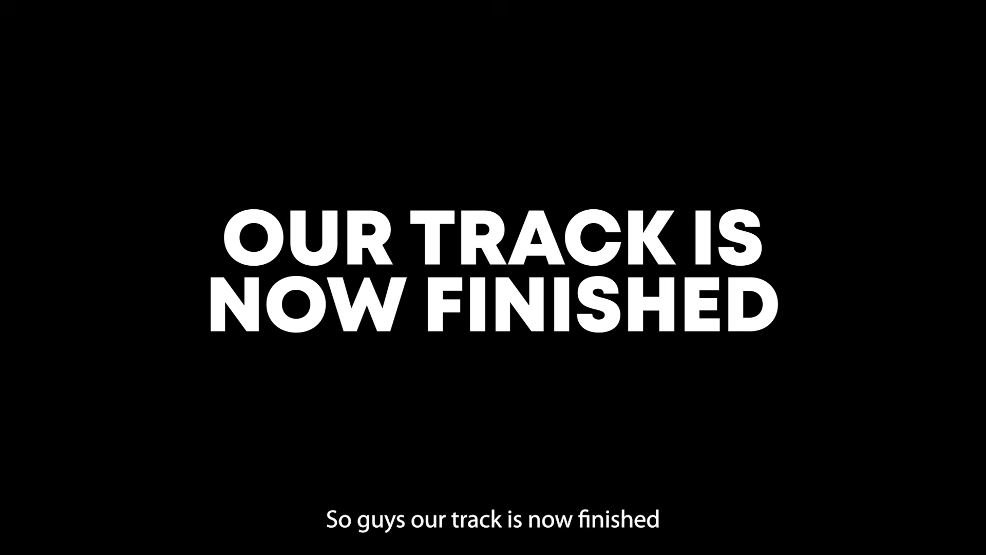